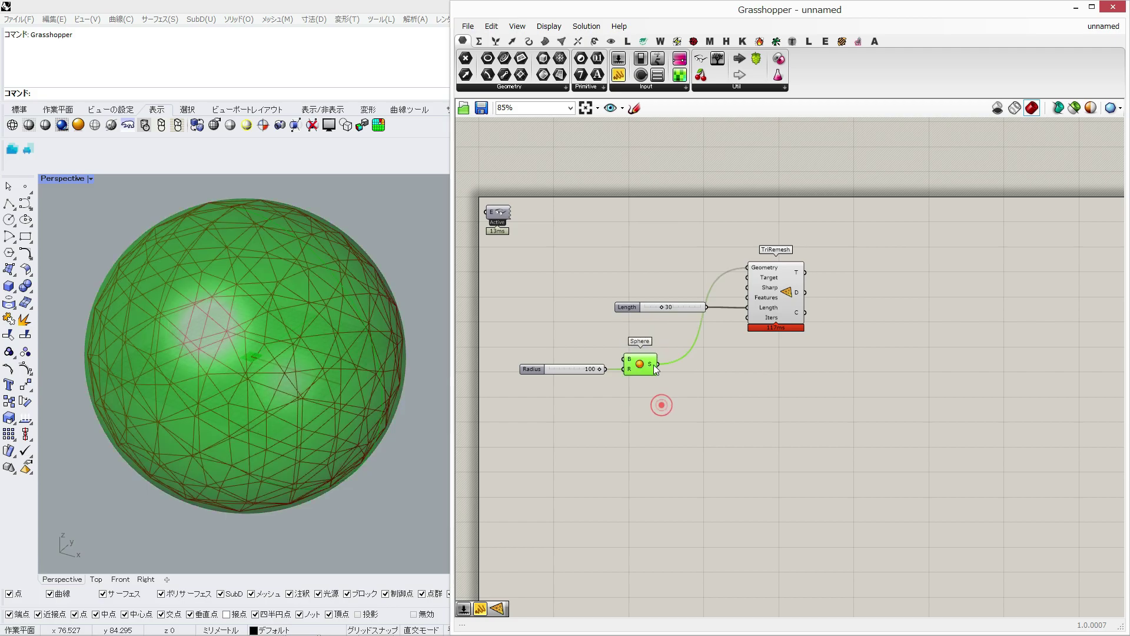
Add a TangentCircles component and feed the TriRemesh T output into its M input
click(690, 340)
click(788, 296)
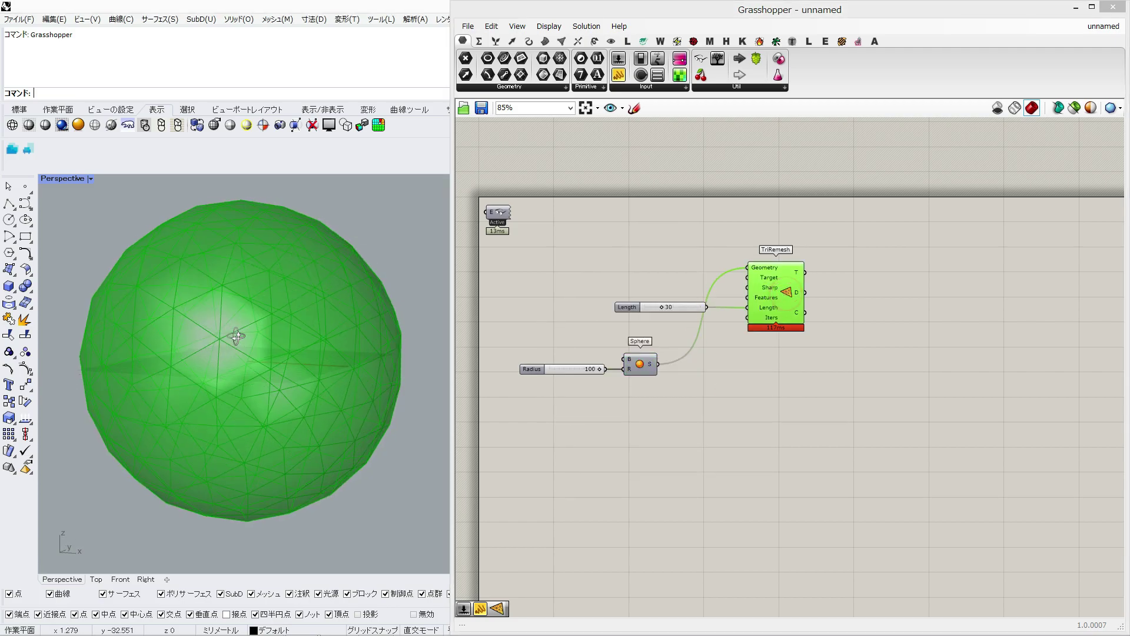
click(793, 445)
double_click(773, 377)
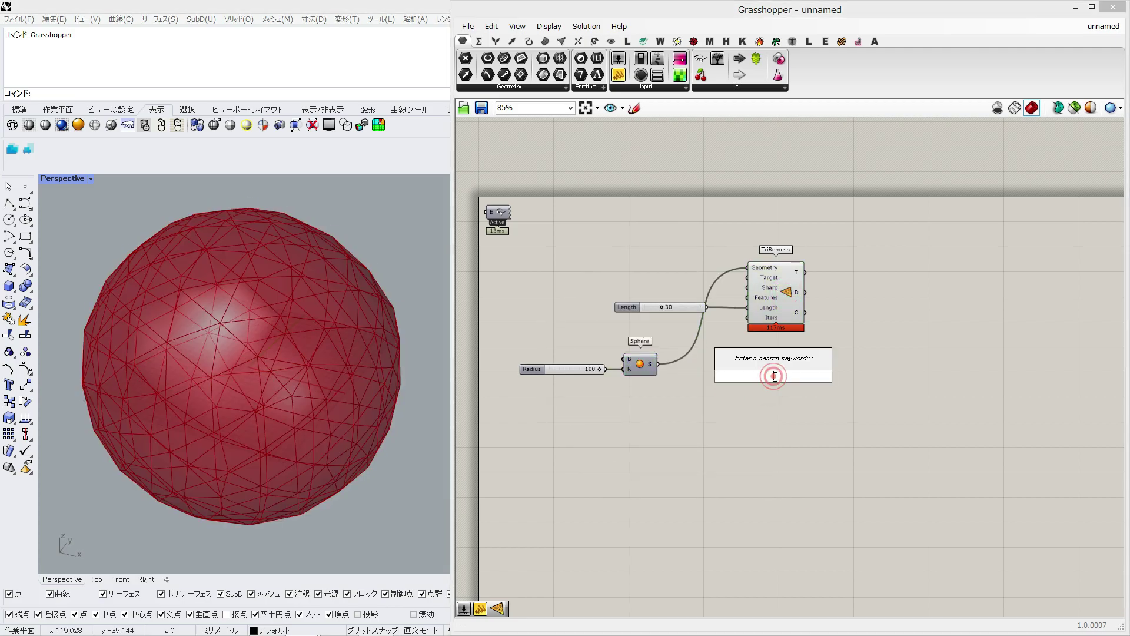
text(tan)
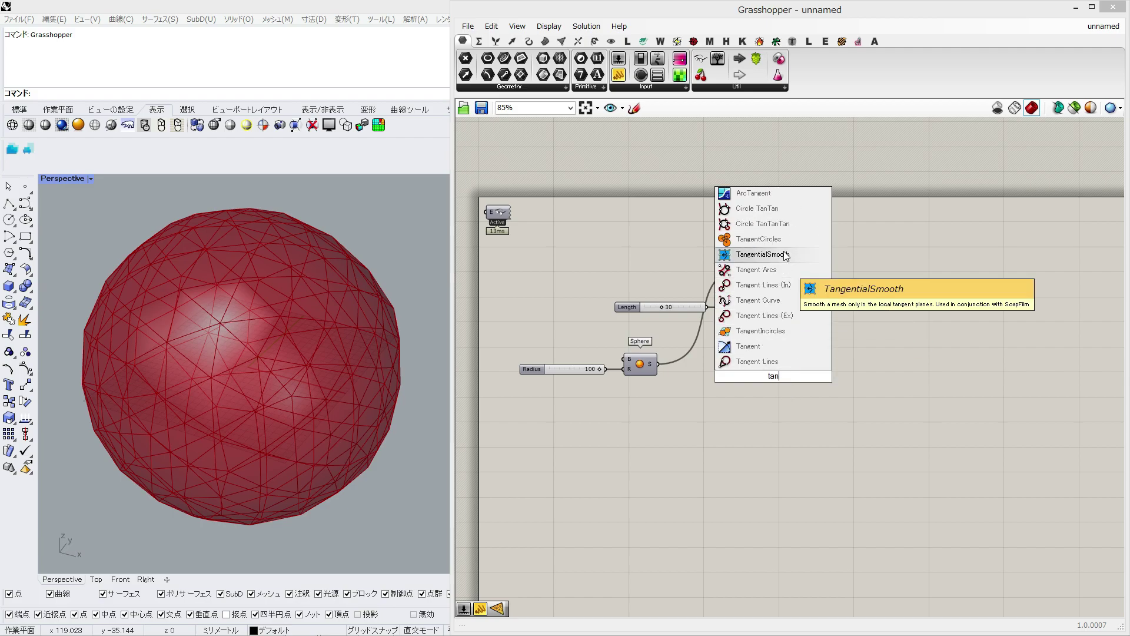
click(762, 239)
drag(811, 277, 858, 272)
Hide the TriRemesh and TangentCircles previews and pass the TangentCircles C output into a Curve parameter
click(828, 237)
drag(827, 237, 771, 378)
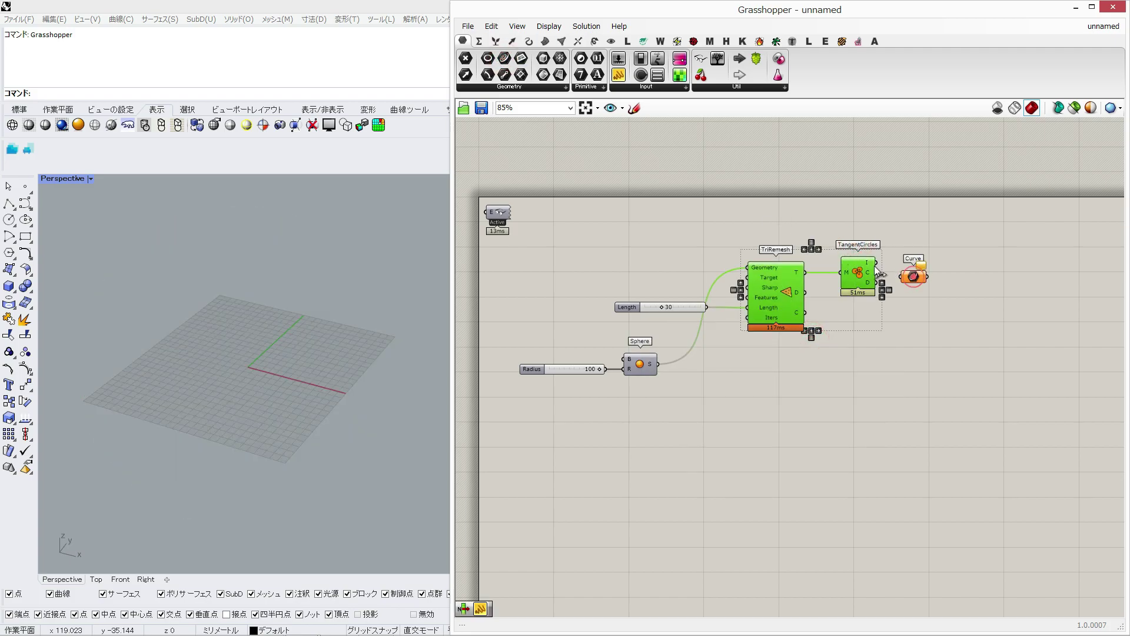
drag(905, 277, 924, 279)
click(937, 345)
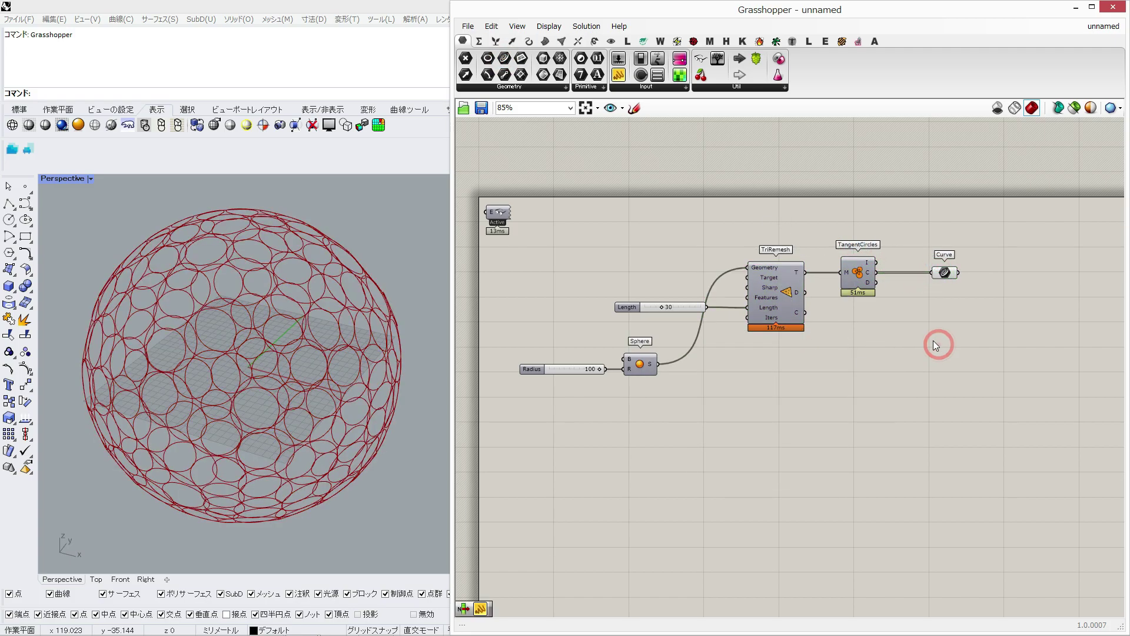
Add a Bounding Box component and feed the sphere into its C input through a Relay on the sphere's output wire
double_click(695, 397)
text(wb)
click(687, 390)
drag(698, 397, 823, 402)
double_click(695, 348)
drag(696, 352, 784, 406)
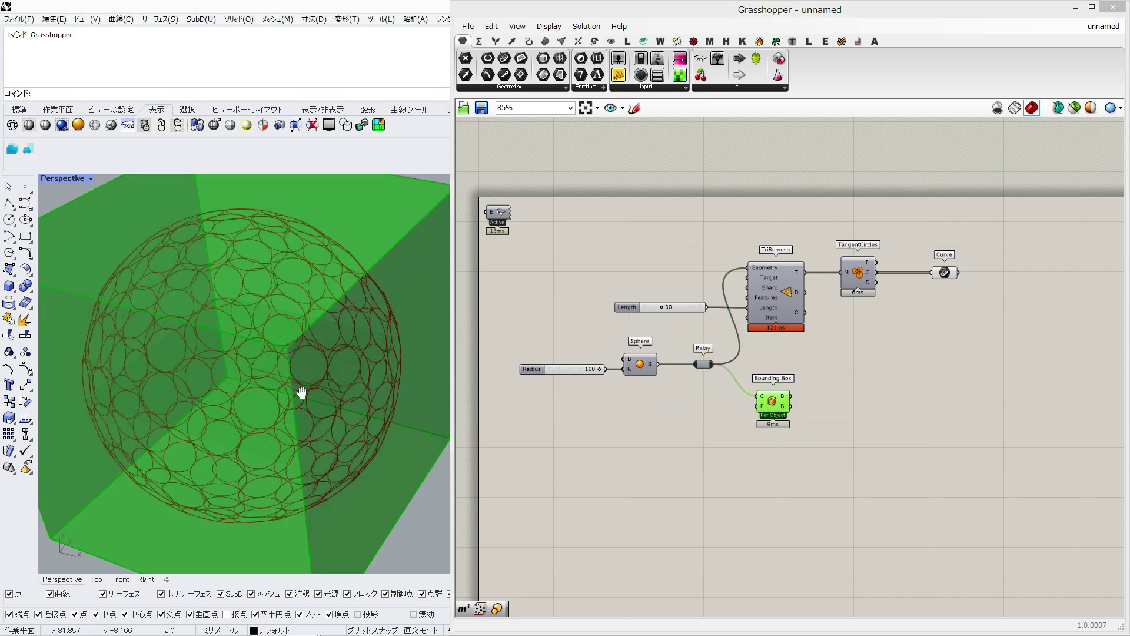
Hide the preview of the Curve parameter that holds the tangent circles
scroll(306, 386, down, 6)
drag(980, 320, 897, 192)
middle_click(897, 192)
click(934, 156)
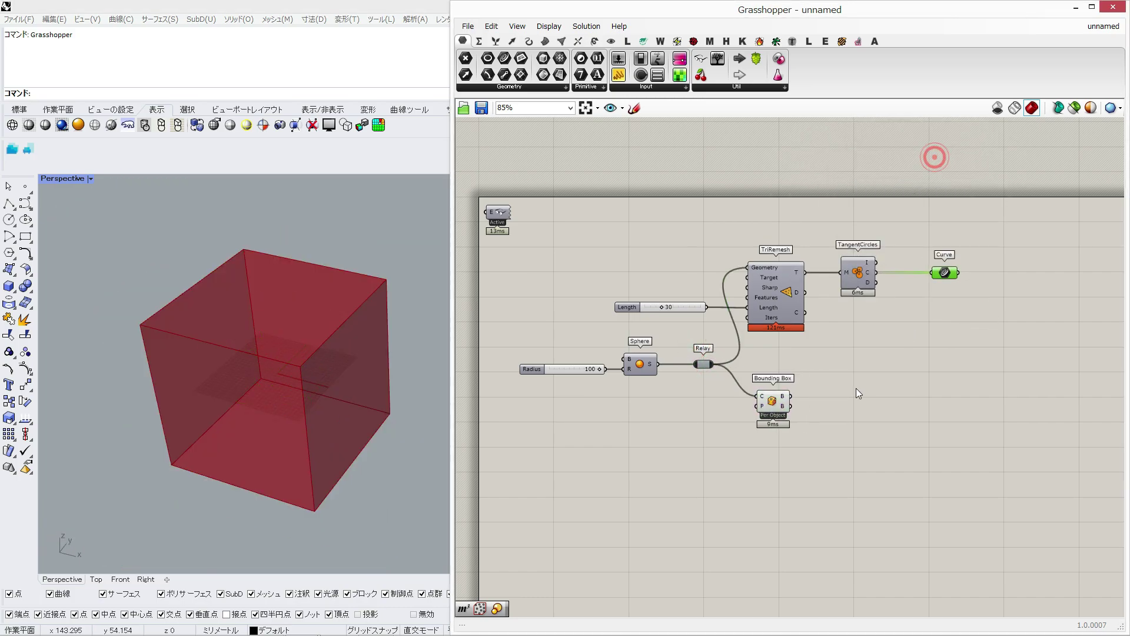
Add a Scale component after Bounding Box and connect the box output to its G input
scroll(783, 389, up, 3)
click(761, 394)
drag(763, 399, 766, 403)
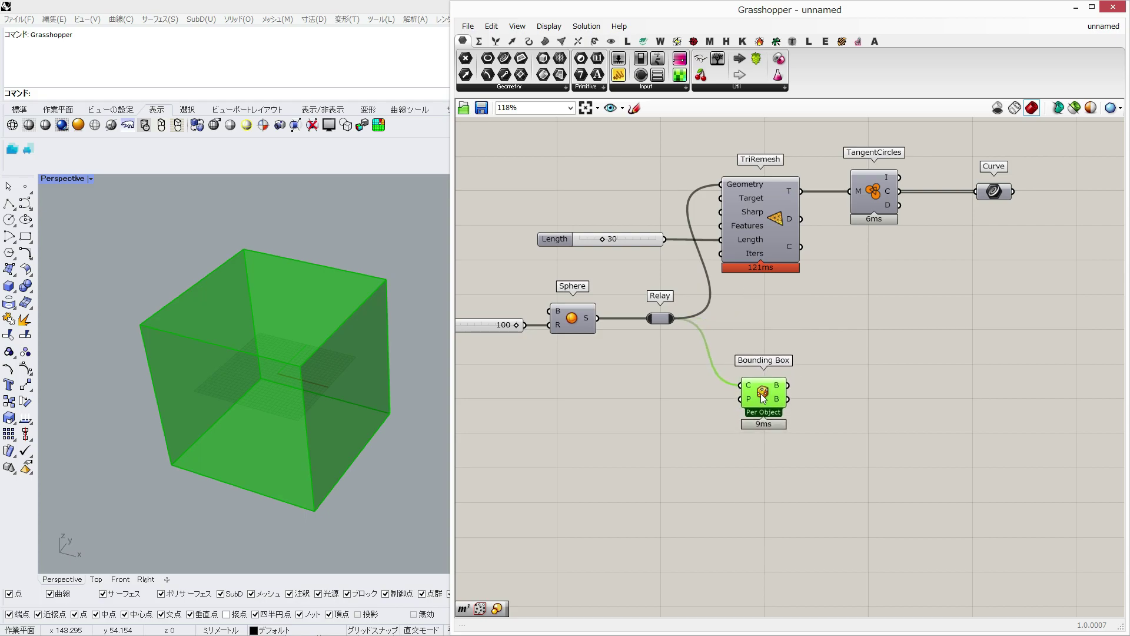
double_click(880, 362)
text(sca)
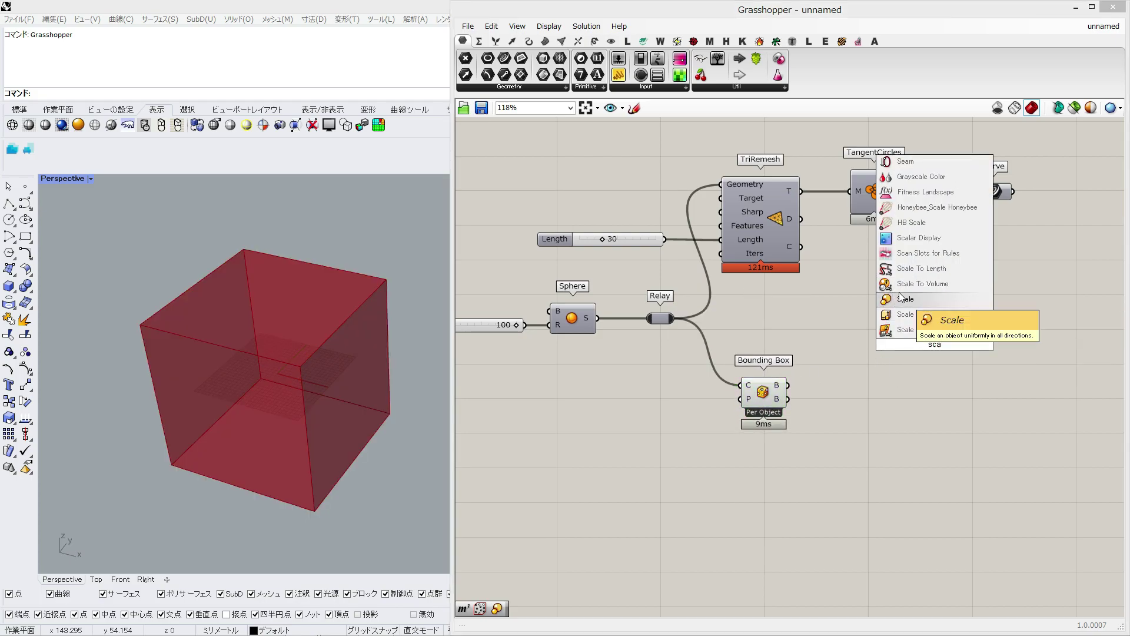
click(899, 293)
drag(799, 378, 789, 385)
drag(937, 331, 870, 385)
Create a number slider set to 1.1 and connect it to the F input of Scale
double_click(803, 439)
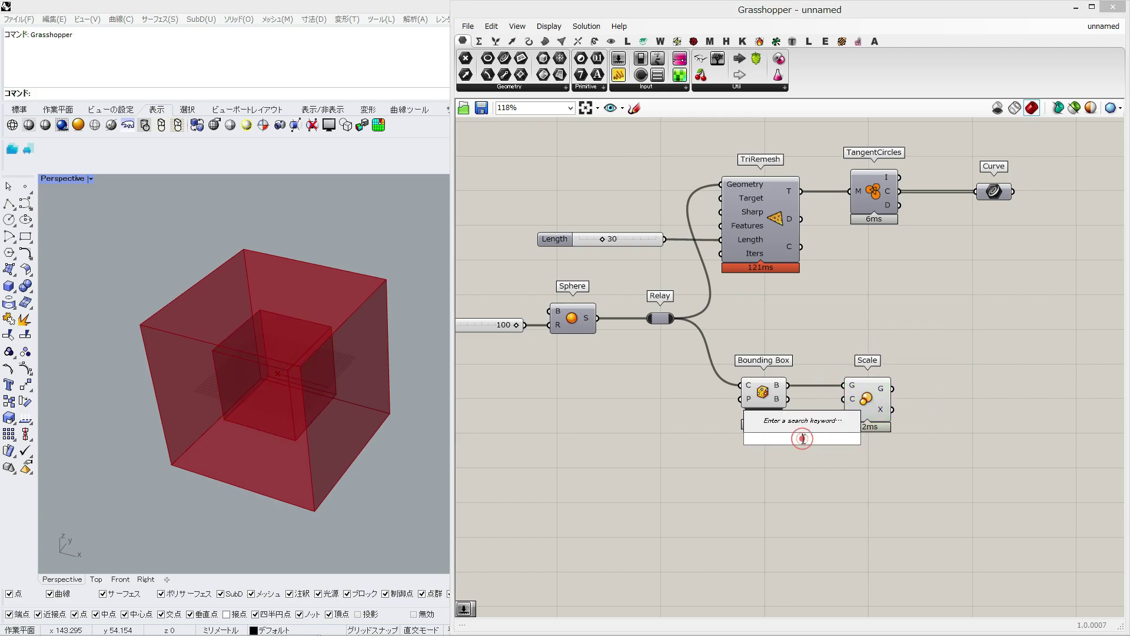
text(1.1)
key(Return)
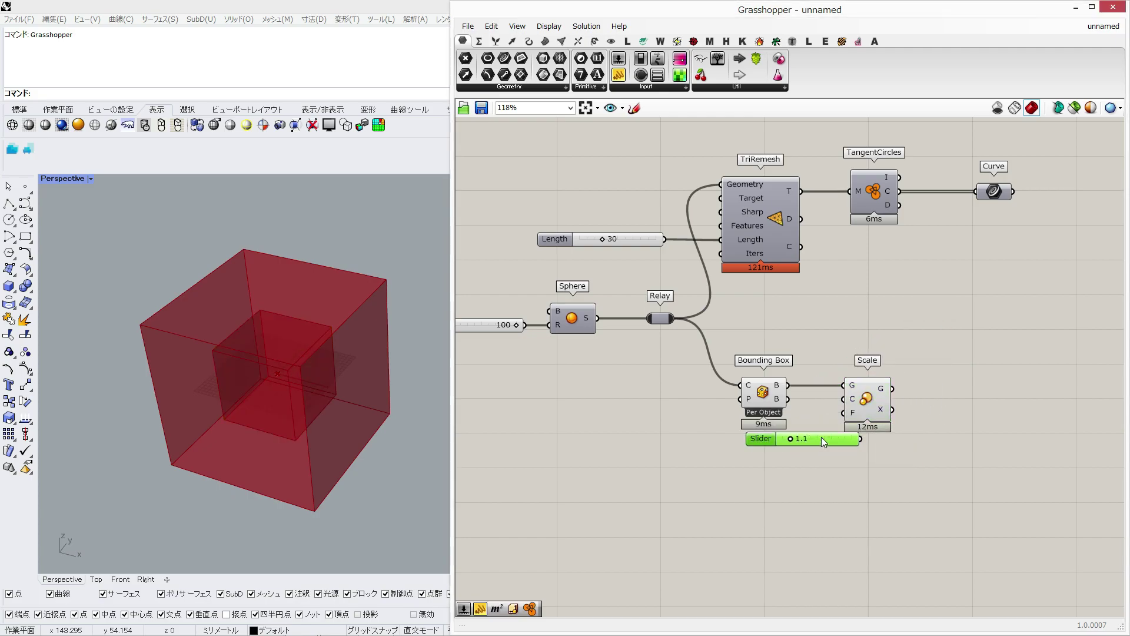
drag(828, 433, 806, 438)
Hide the Bounding Box preview and turn the Sphere preview back on
drag(813, 368, 750, 393)
middle_click(729, 391)
click(766, 352)
right_click(571, 321)
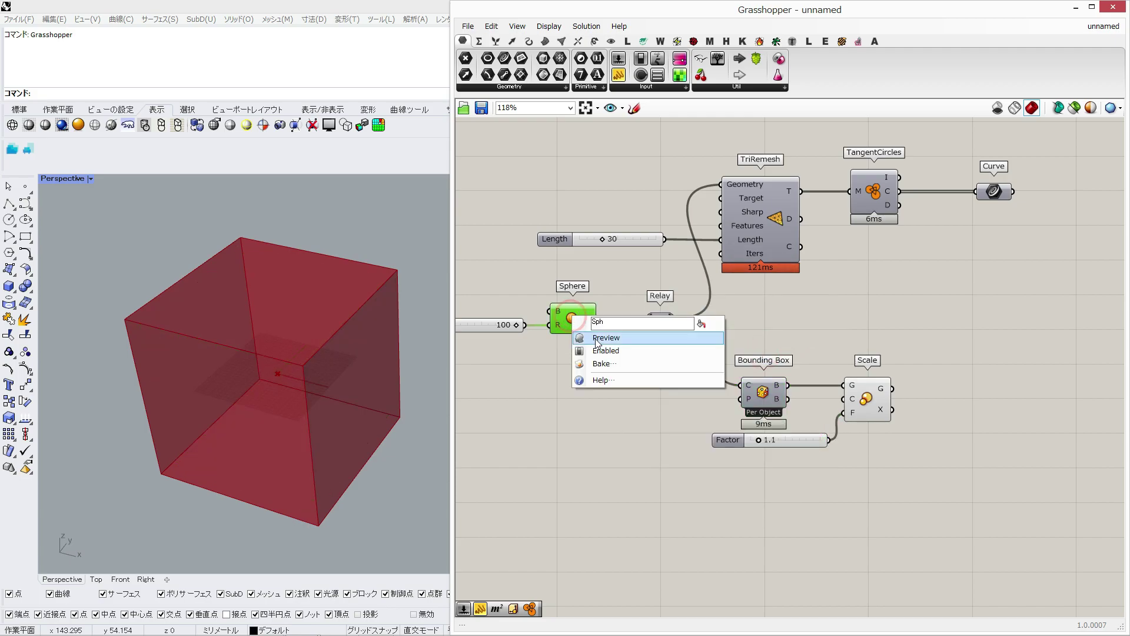
click(607, 336)
click(641, 445)
Add a Populate 3D component on the scaled box and drive its N input with a slider set to 400
double_click(775, 342)
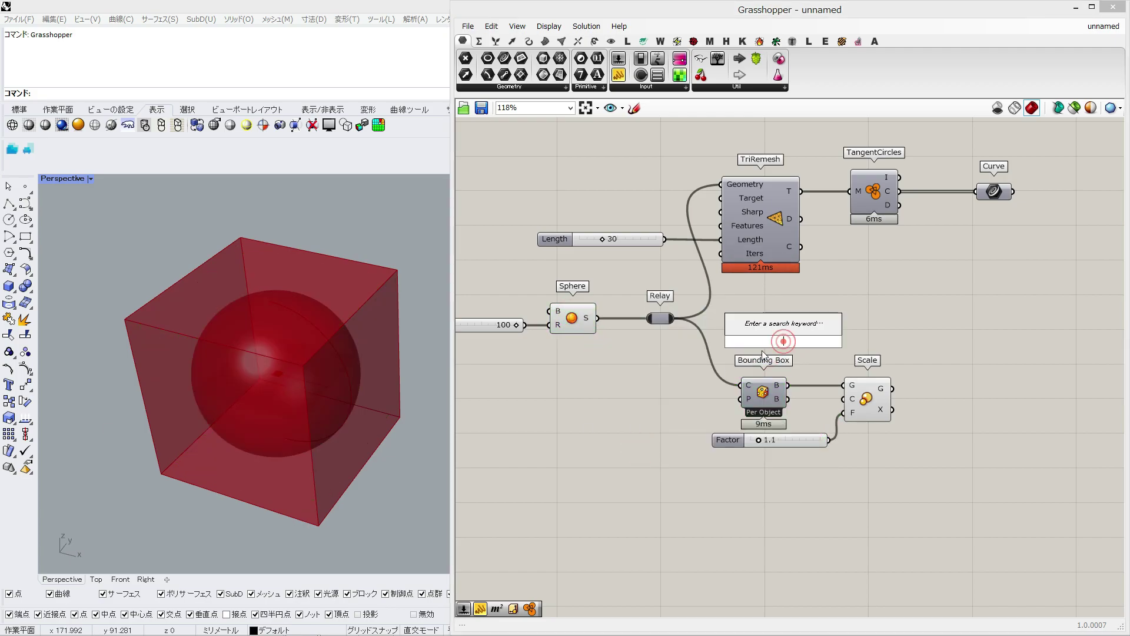
text(pop3)
key(Return)
drag(780, 334, 955, 396)
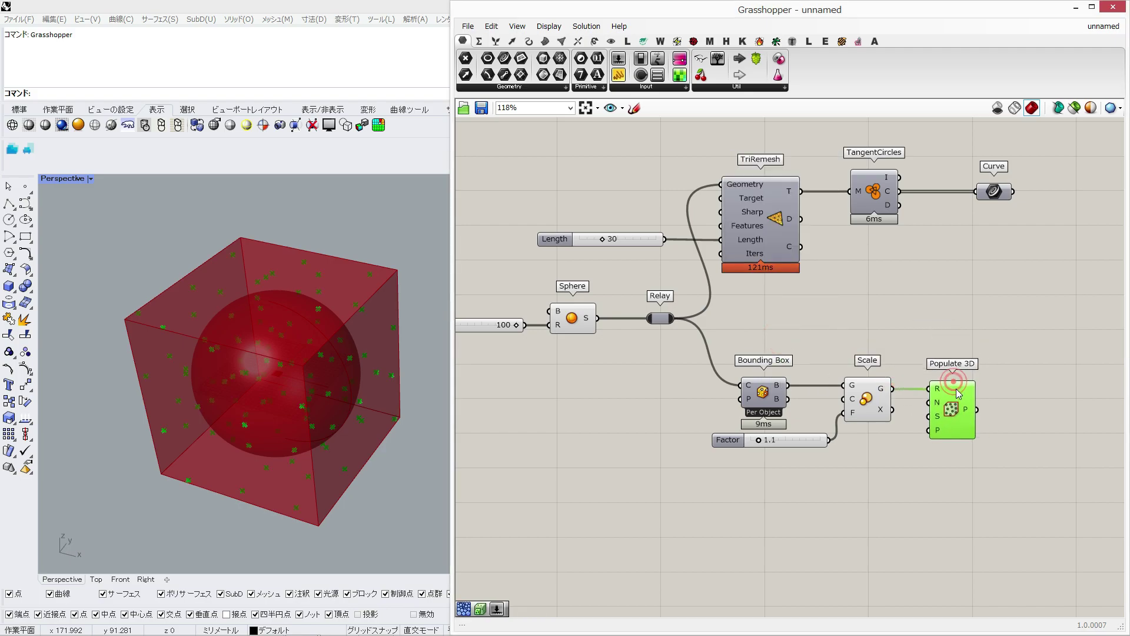
double_click(877, 464)
text(400)
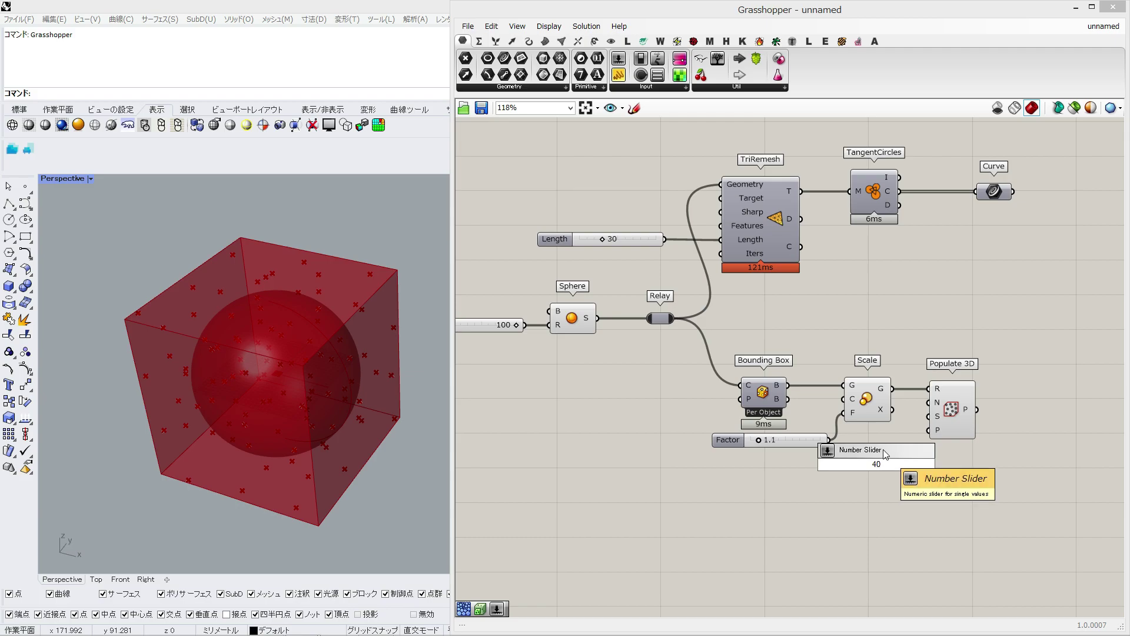
key(Return)
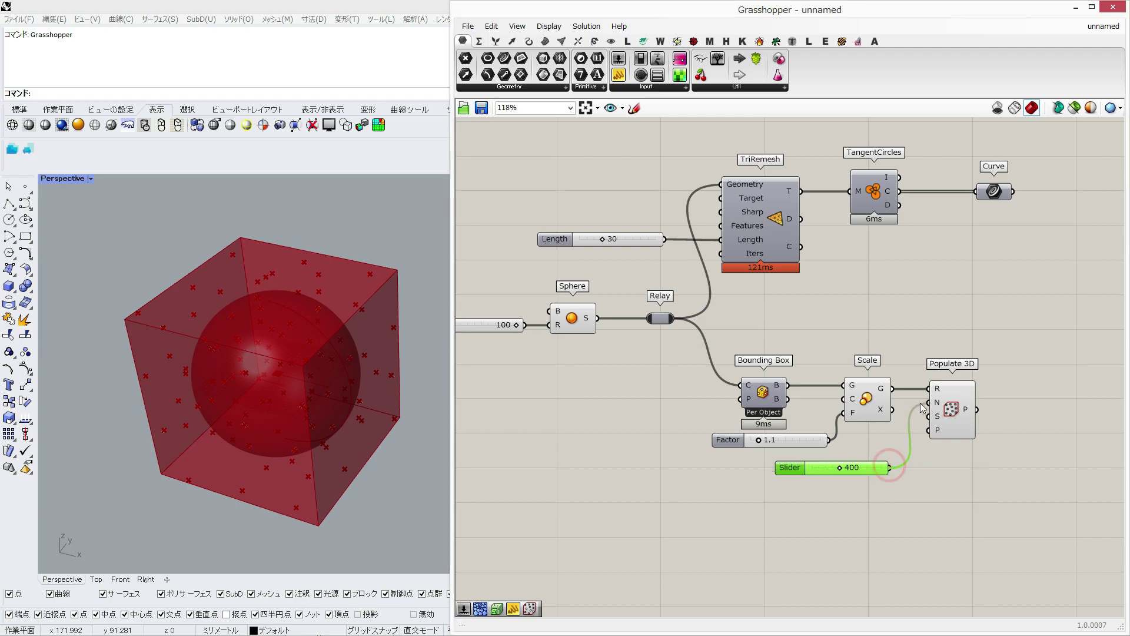
drag(923, 408, 929, 403)
Add a Voronoi 3D component and feed the Populate 3D points into its P input
double_click(823, 353)
text(voro)
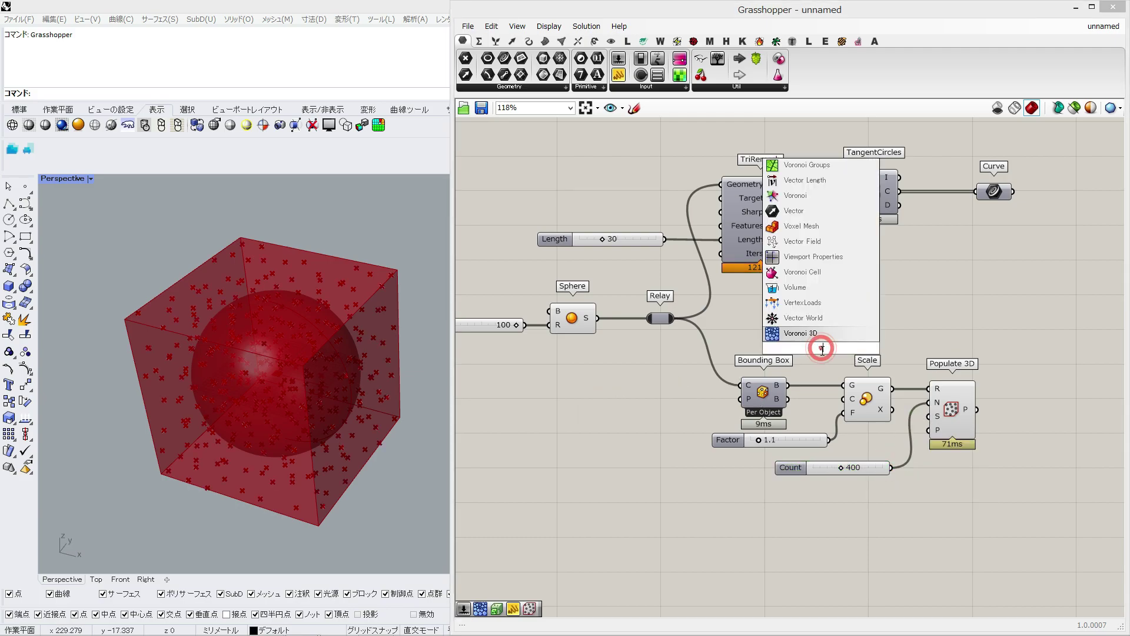
click(801, 318)
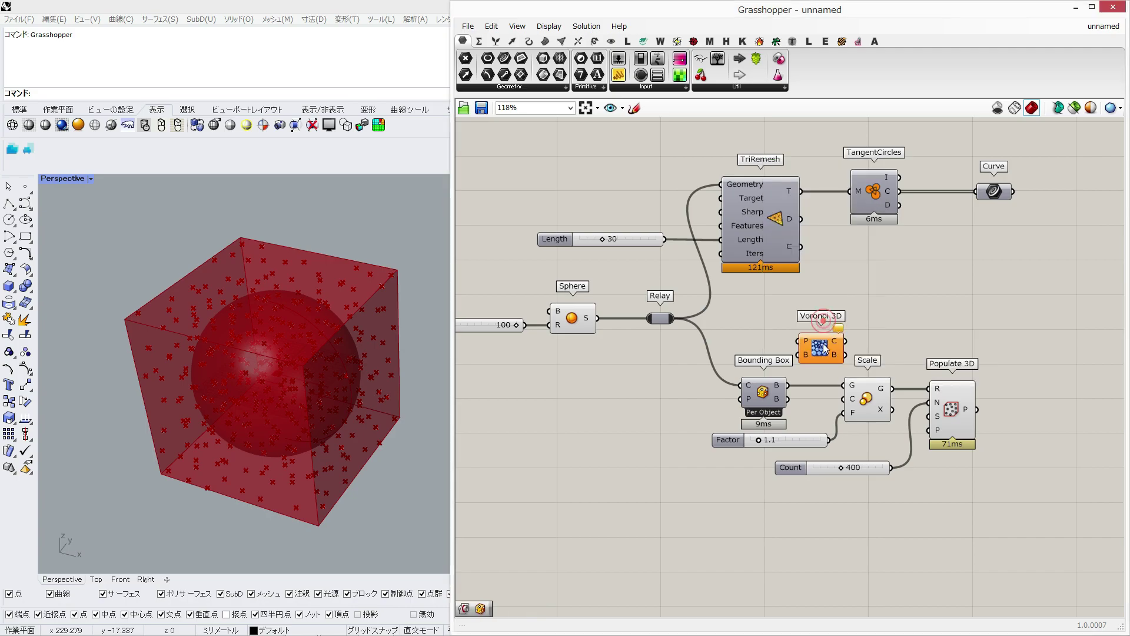
drag(823, 343, 1022, 420)
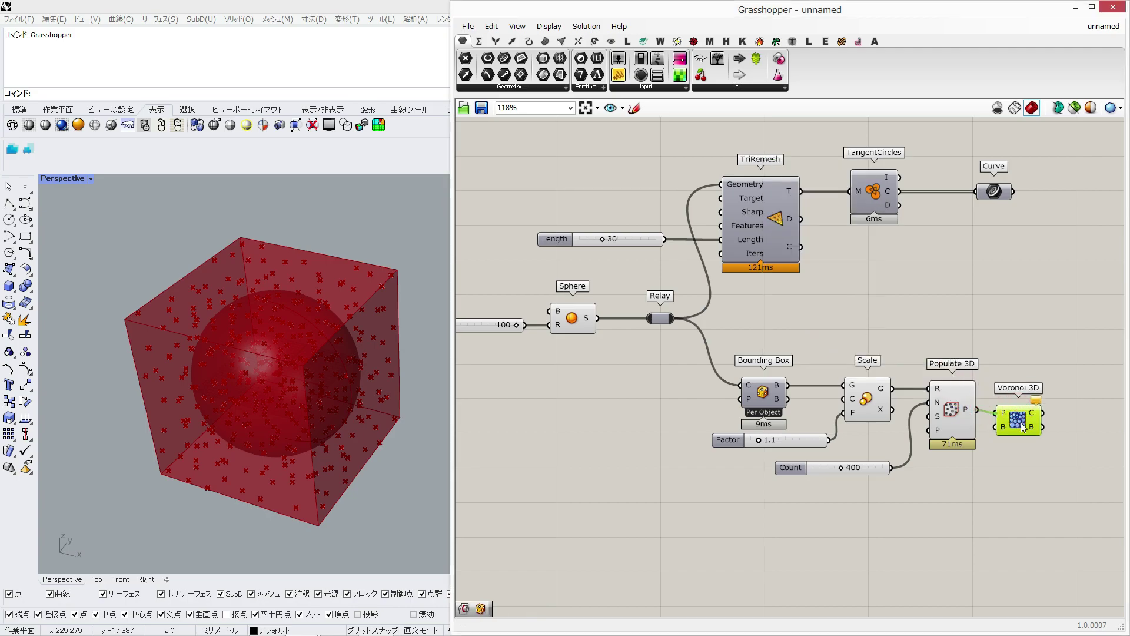
drag(1008, 427, 1021, 424)
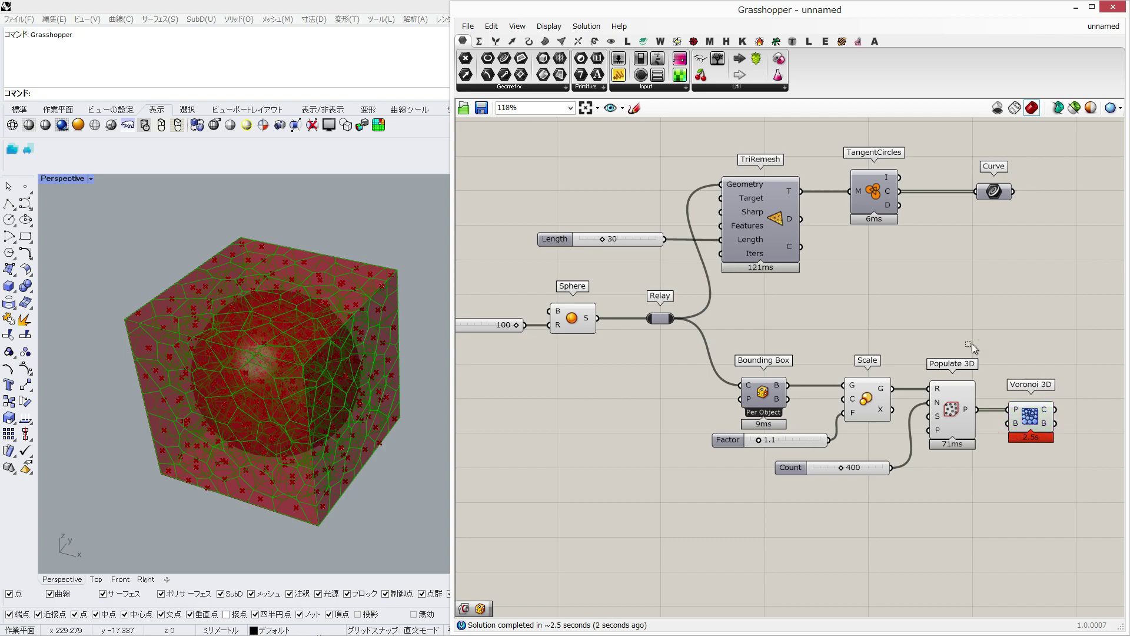
Hide the previews of Scale and Populate 3D so only the sphere and Voronoi cells are displayed
drag(979, 339, 769, 447)
middle_click(762, 406)
click(783, 385)
Add a Brep | Brep intersection component, wiring the sphere's Relay to A and the Voronoi 3D C output to B
double_click(817, 321)
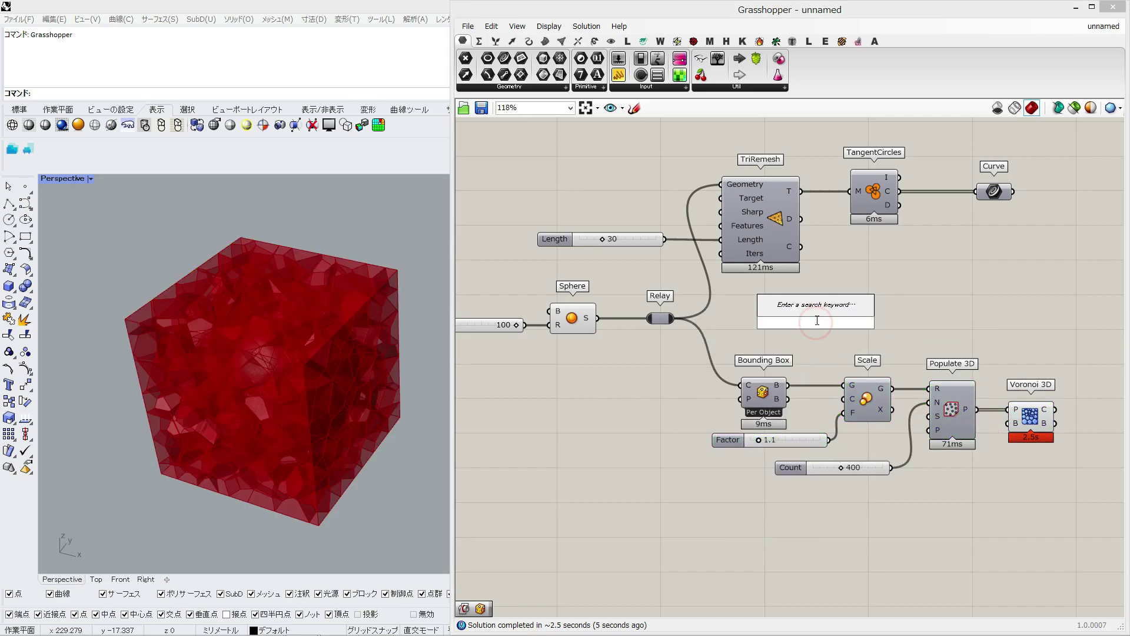
text(brep)
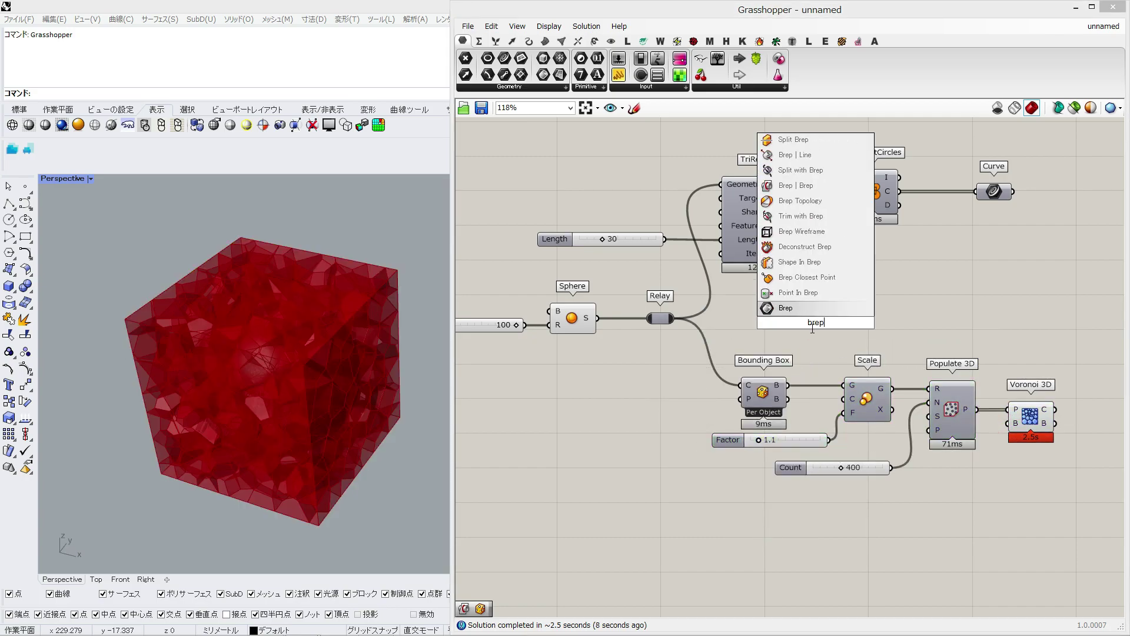
text( bre)
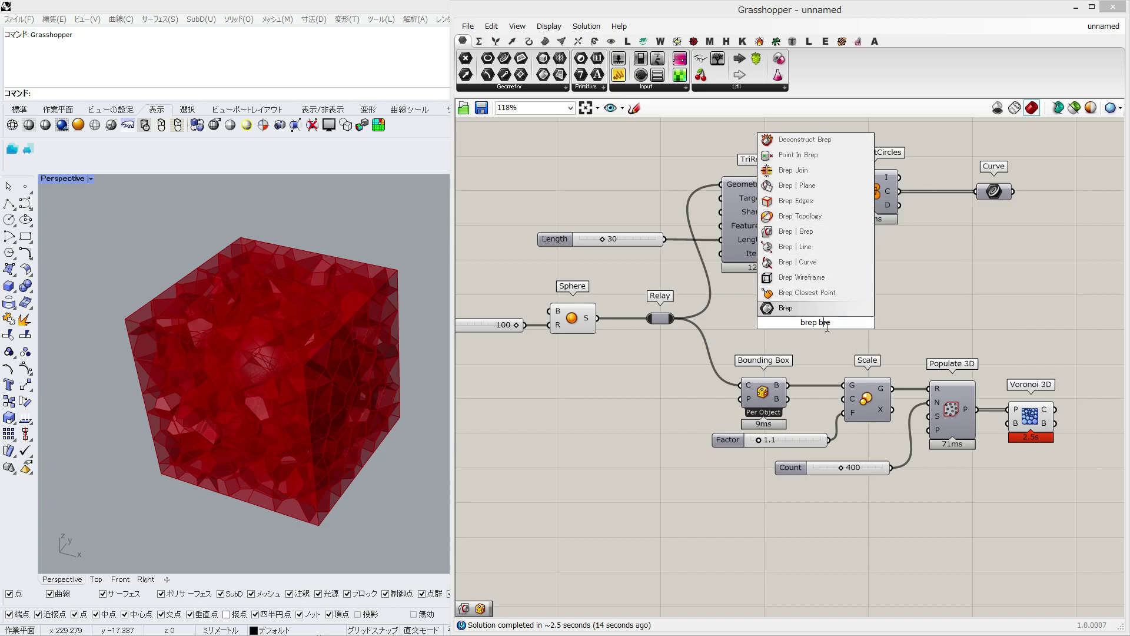
text(|)
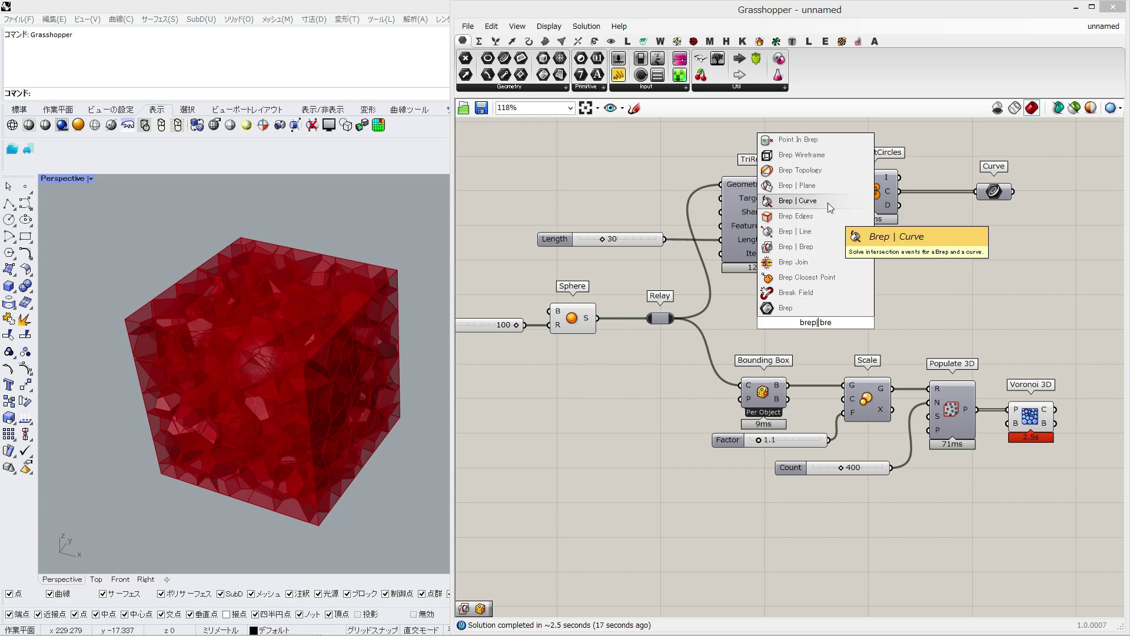
click(815, 246)
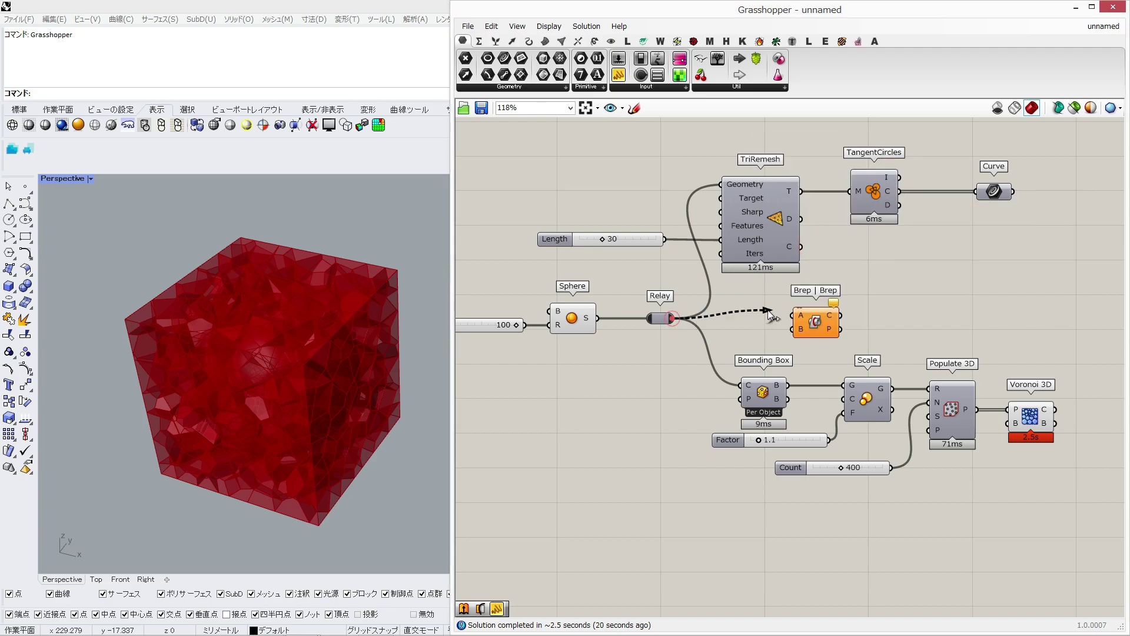
drag(815, 321, 1052, 321)
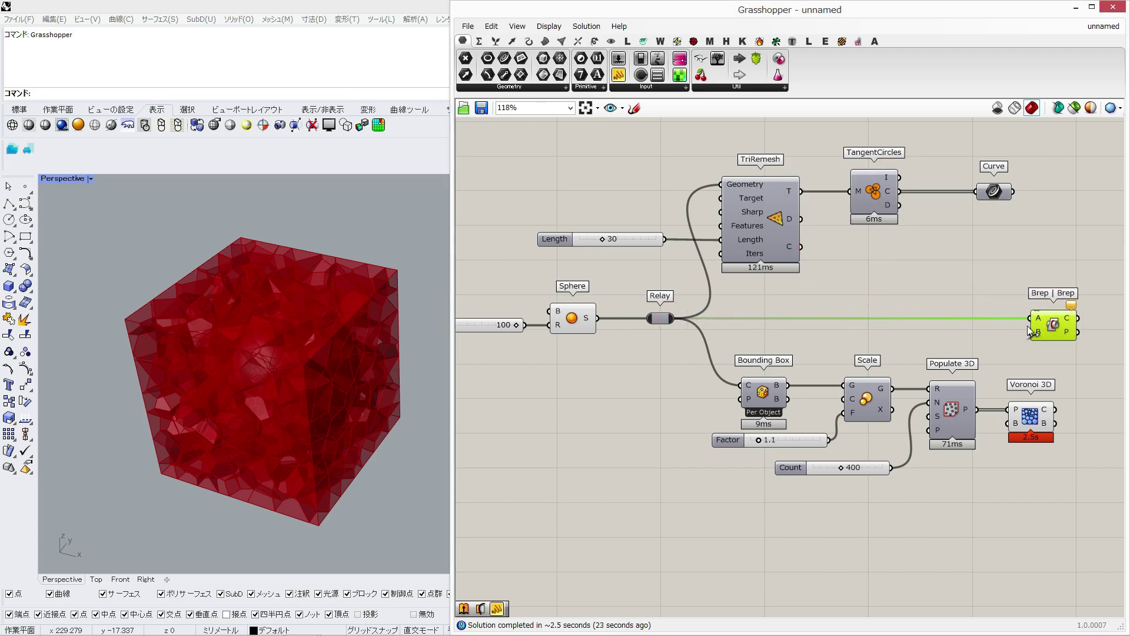
right_drag(1011, 349, 815, 348)
scroll(815, 348, up, 1)
drag(835, 332, 927, 324)
click(848, 331)
right_drag(844, 339, 877, 330)
Hide the previews of Voronoi 3D and Sphere, leaving the intersection curves displayed
drag(877, 331, 816, 462)
middle_click(599, 417)
click(639, 376)
right_drag(634, 347, 850, 342)
drag(653, 339, 538, 247)
middle_click(600, 306)
click(642, 271)
right_drag(810, 287, 543, 288)
shift+right_drag(348, 404, 316, 384)
scroll(294, 370, up, 6)
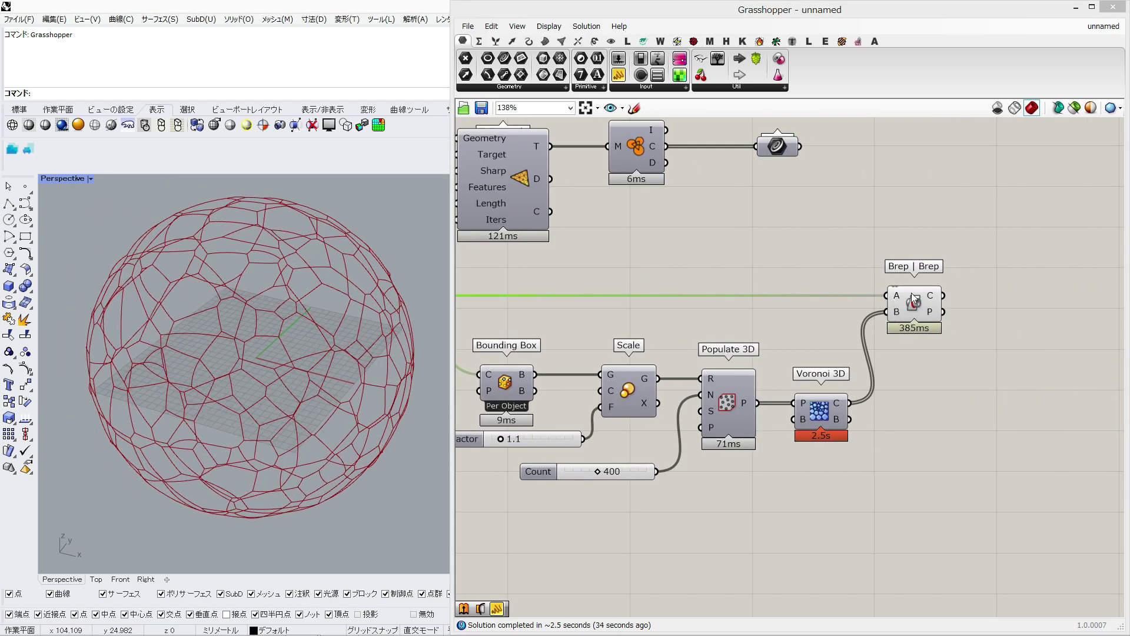
Attach an enlarged panel to the Brep | Brep C output and examine the curve data tree
click(914, 300)
double_click(949, 362)
text(//)
key(Return)
right_drag(969, 374, 847, 360)
drag(846, 360, 929, 360)
drag(822, 282, 840, 347)
drag(901, 386, 883, 581)
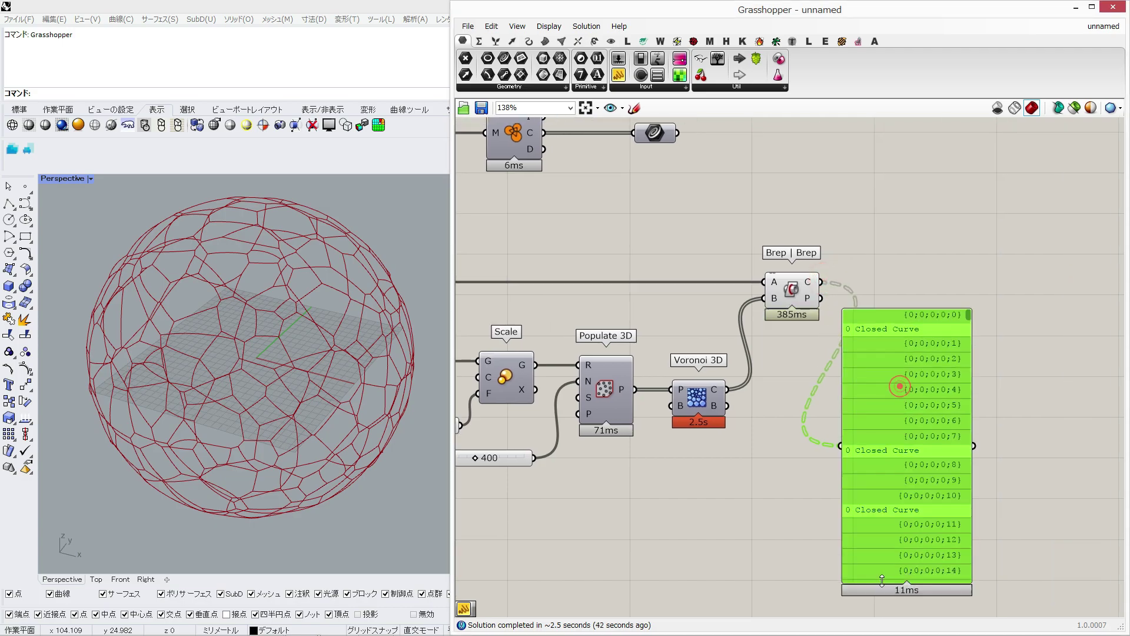
Add a Clean Tree component fed by the Brep | Brep C output and invert its E input to remove empty branches
double_click(902, 287)
text(clean)
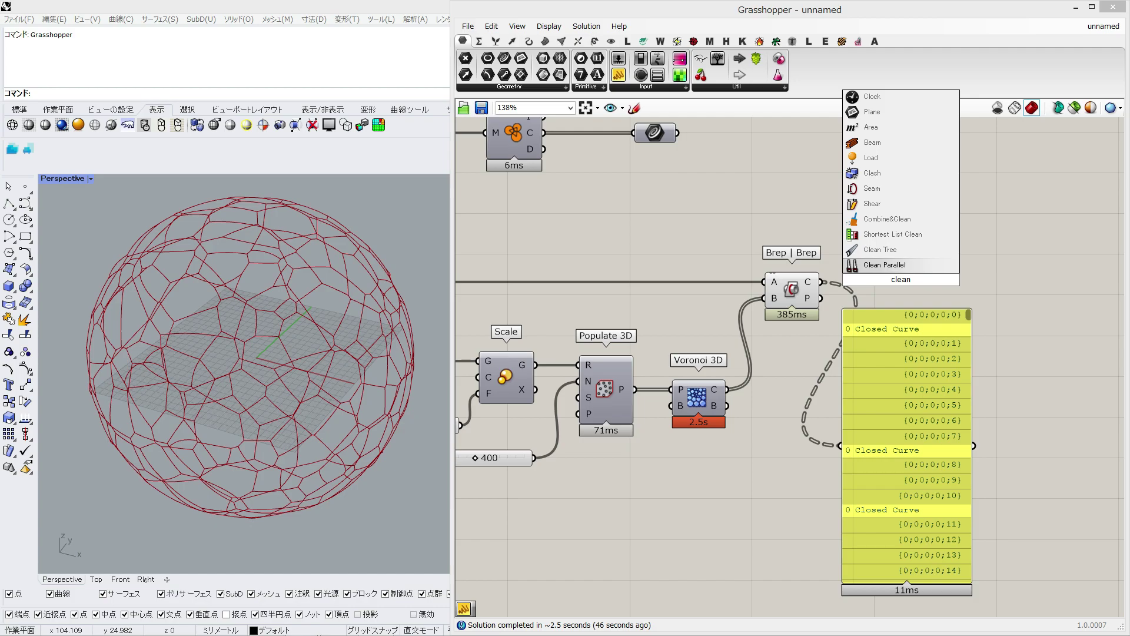
click(880, 249)
drag(873, 294, 889, 283)
right_click(889, 268)
click(922, 365)
Check the Clean Tree output in the panel and delete the panel
drag(887, 372, 966, 437)
right_drag(1041, 479, 882, 504)
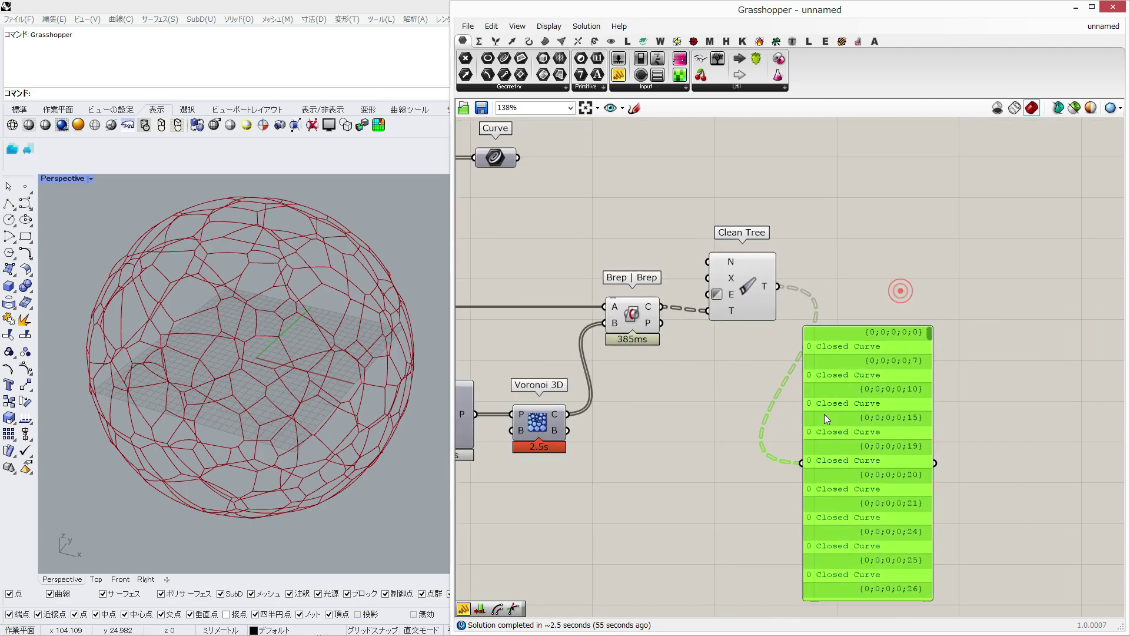
key(Delete)
Add a Discontinuity component beside Clean Tree and feed the cleaned curves into its C input
drag(730, 275, 718, 338)
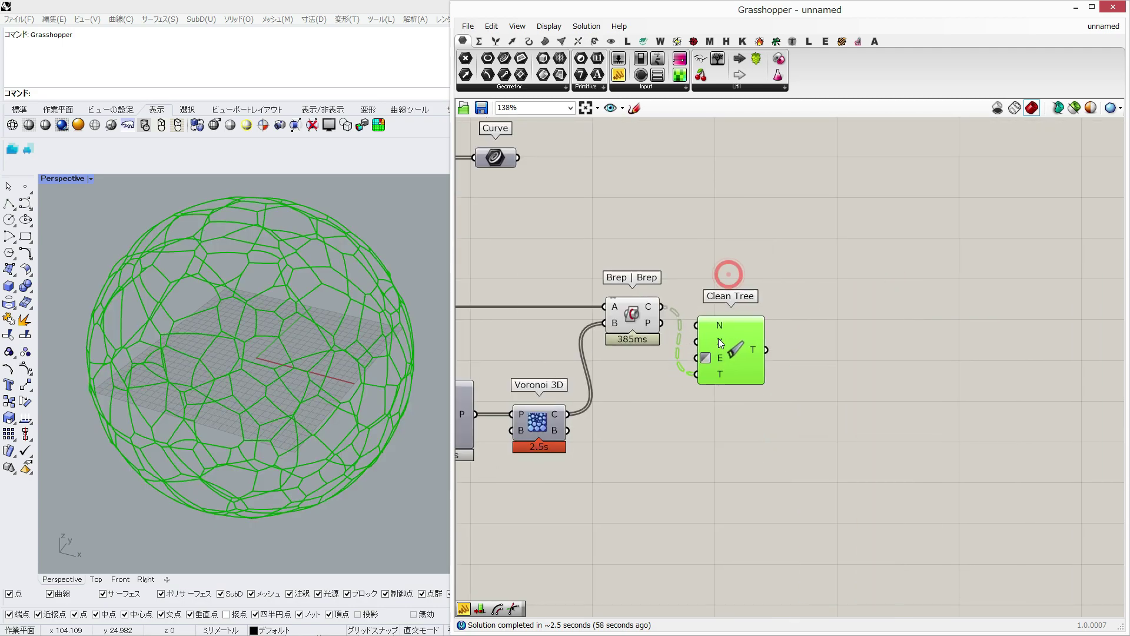
double_click(809, 290)
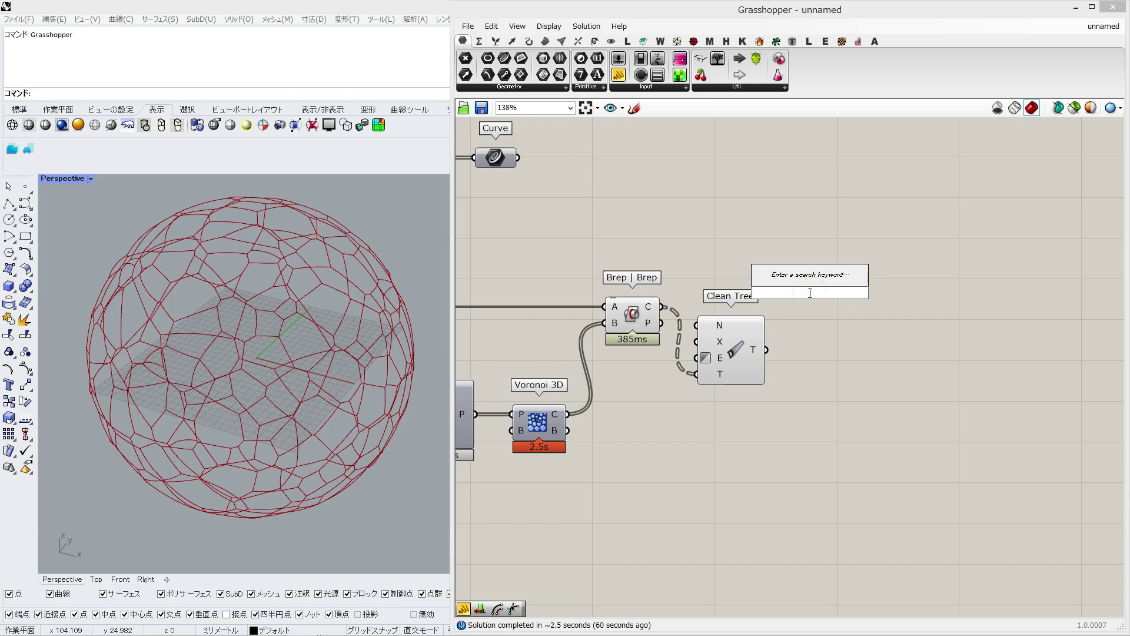
text(discontinuity)
key(Return)
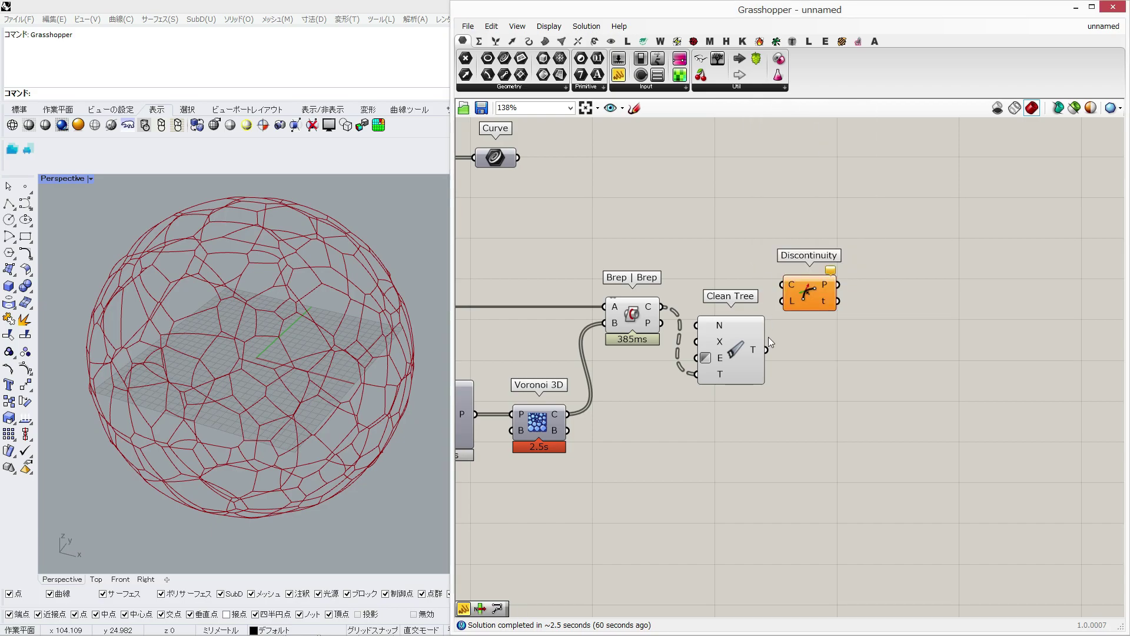
drag(769, 278, 782, 285)
drag(805, 286, 838, 354)
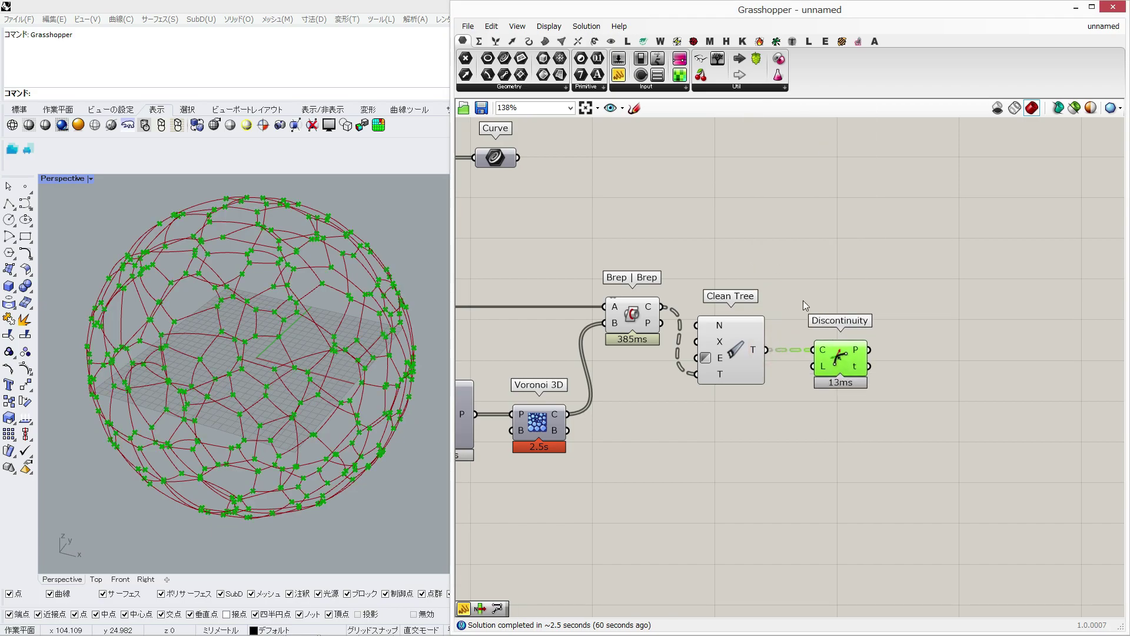
right_drag(805, 305, 772, 293)
click(770, 292)
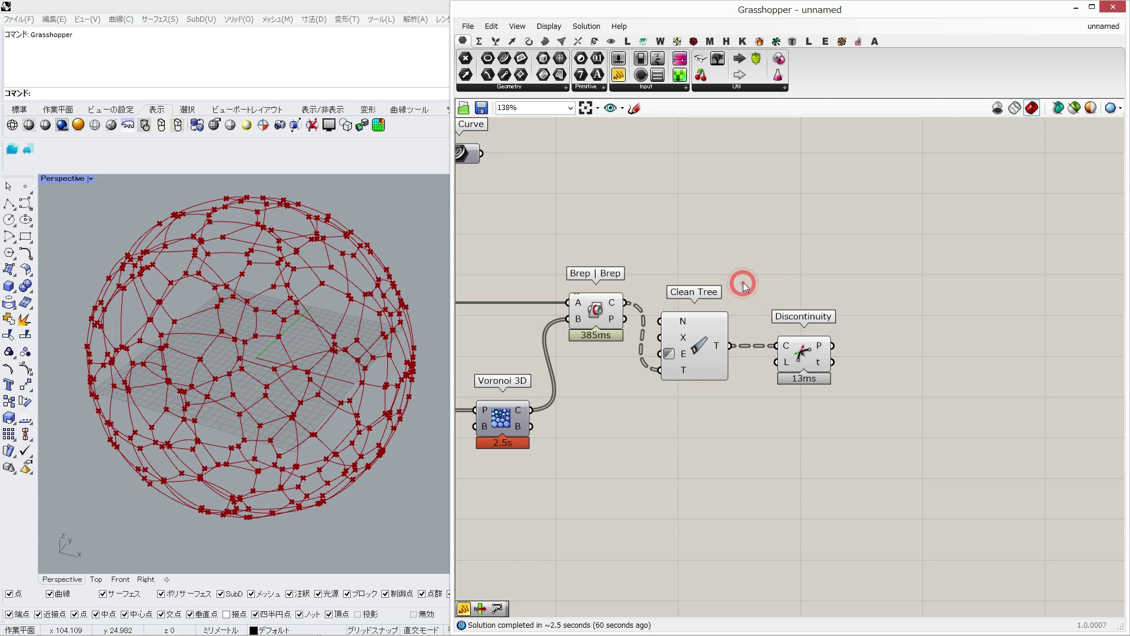
Add a PolyLine component fed by the Discontinuity P output and invert its C input to close the polylines
double_click(925, 212)
text(poly)
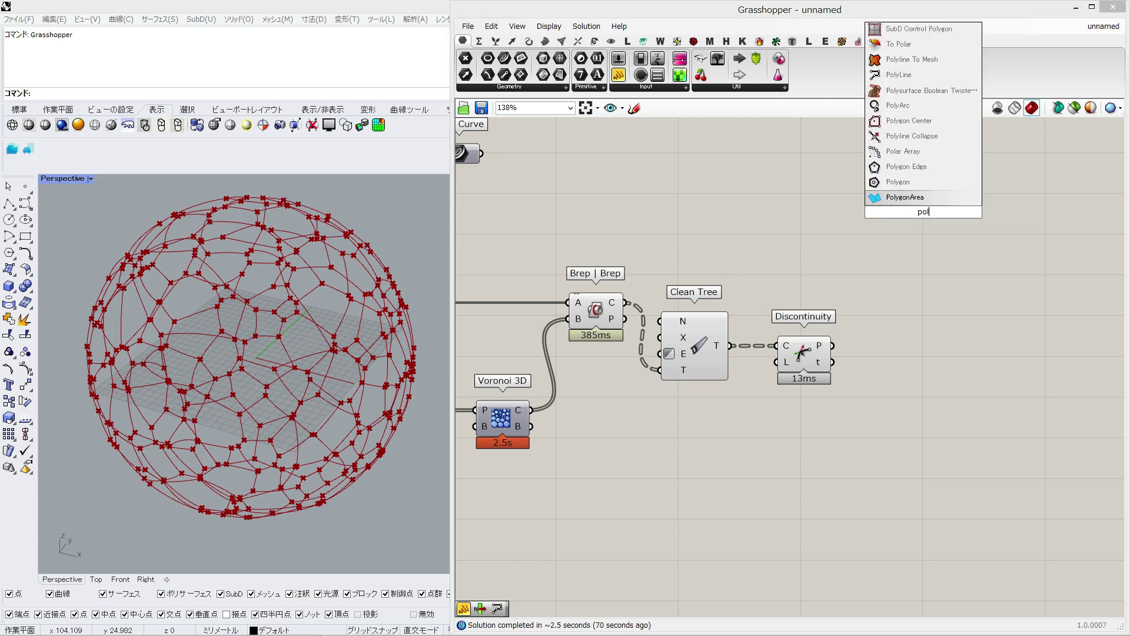
click(905, 75)
drag(872, 335, 870, 332)
drag(888, 335, 889, 356)
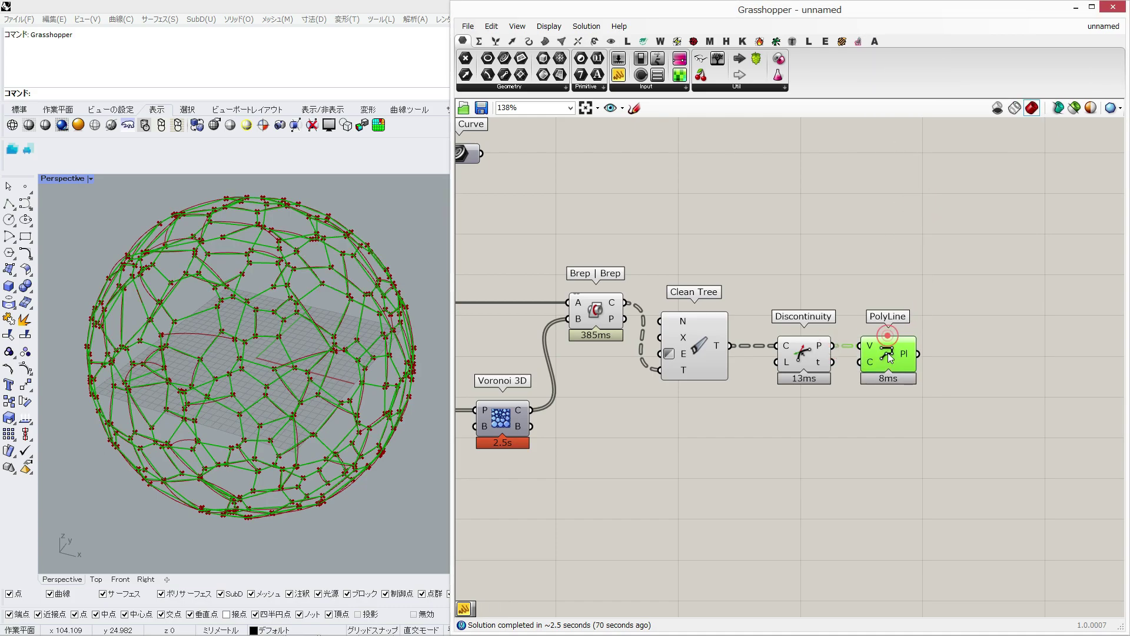
right_click(877, 362)
click(885, 460)
Hide the previews of the Brep | Brep, Clean Tree and Discontinuity components
drag(815, 293, 592, 415)
middle_click(588, 416)
click(629, 379)
Add a Fillet component fed by the PolyLine output and connect a number slider of 20 to its R input
right_drag(729, 253, 637, 252)
double_click(705, 250)
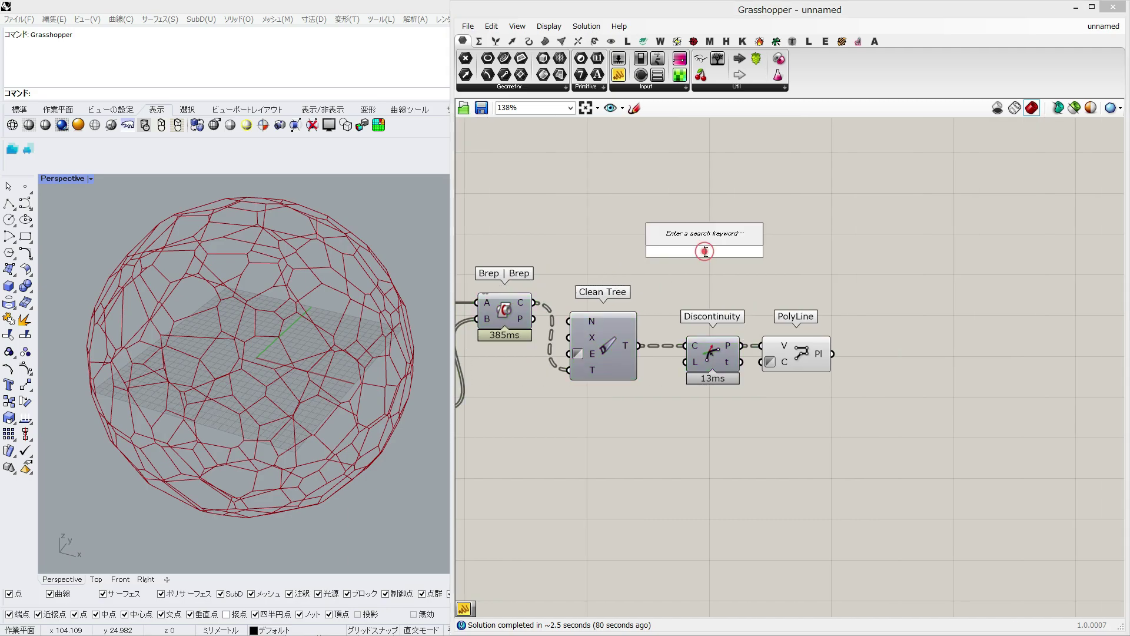
text(fillet)
key(Return)
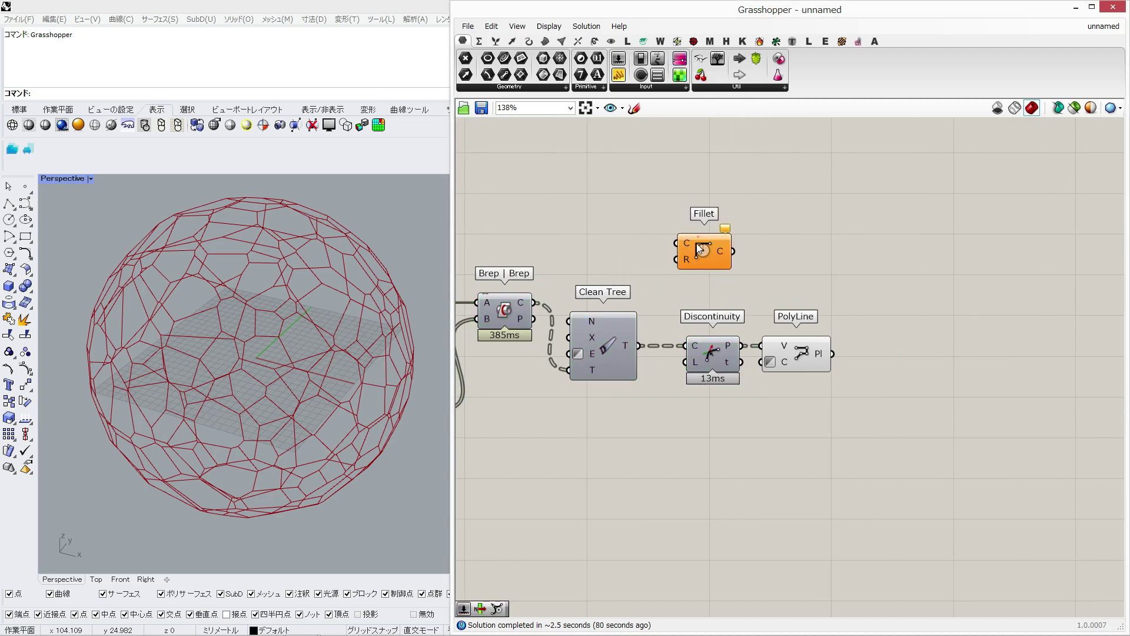
drag(849, 364, 848, 377)
drag(862, 390, 875, 367)
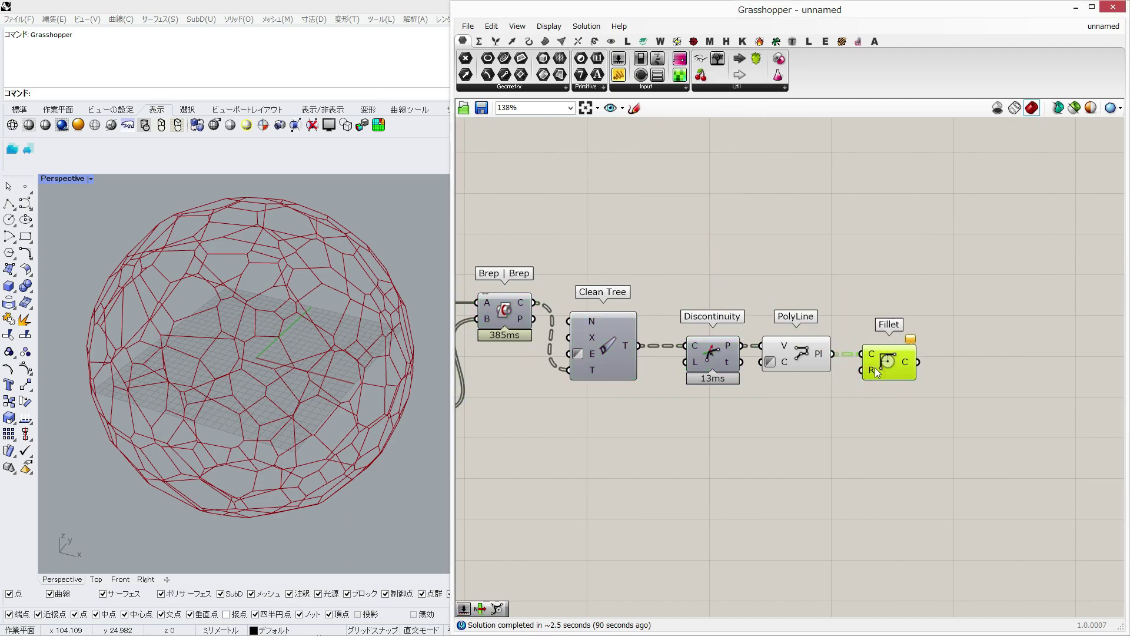
double_click(806, 417)
text(20)
key(Return)
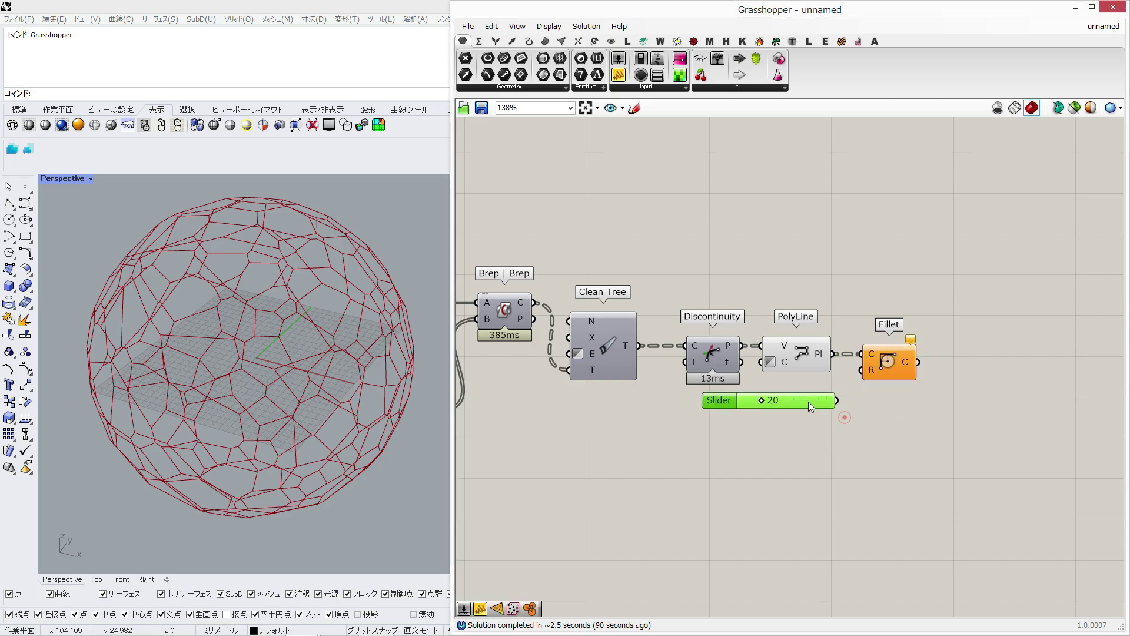
drag(839, 402, 862, 370)
Hide the preview of the PolyLine component so only the filleted cell curves are displayed
drag(818, 281, 715, 400)
middle_click(686, 338)
click(726, 302)
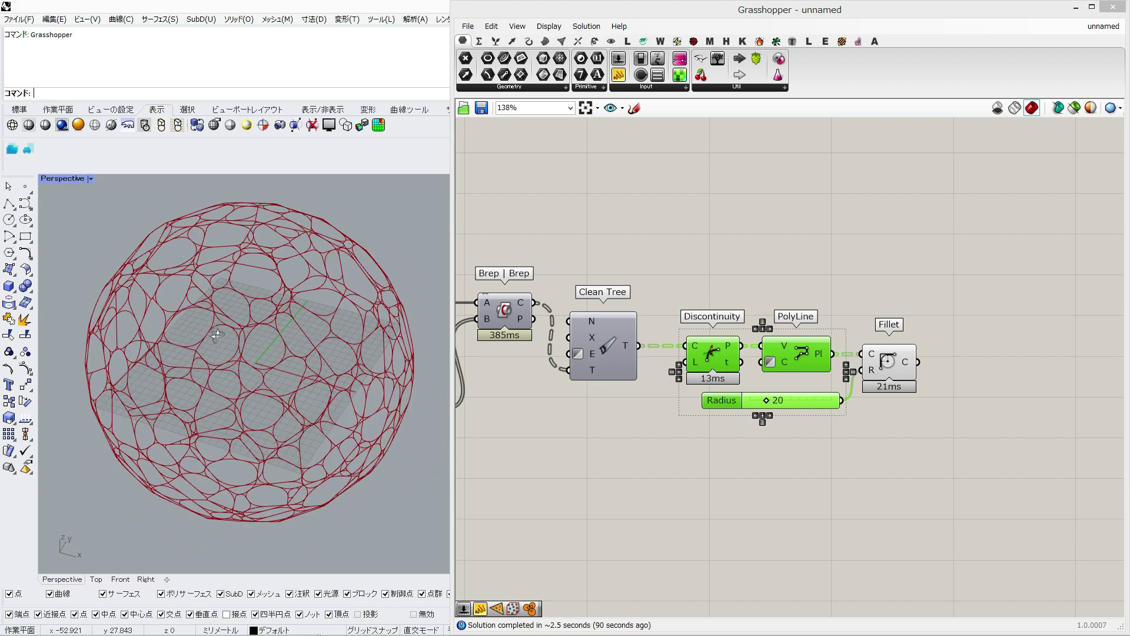
Move the tangent-circle Curve parameter across the canvas to line up above the Fillet component
click(900, 353)
scroll(901, 353, down, 4)
drag(651, 236, 925, 239)
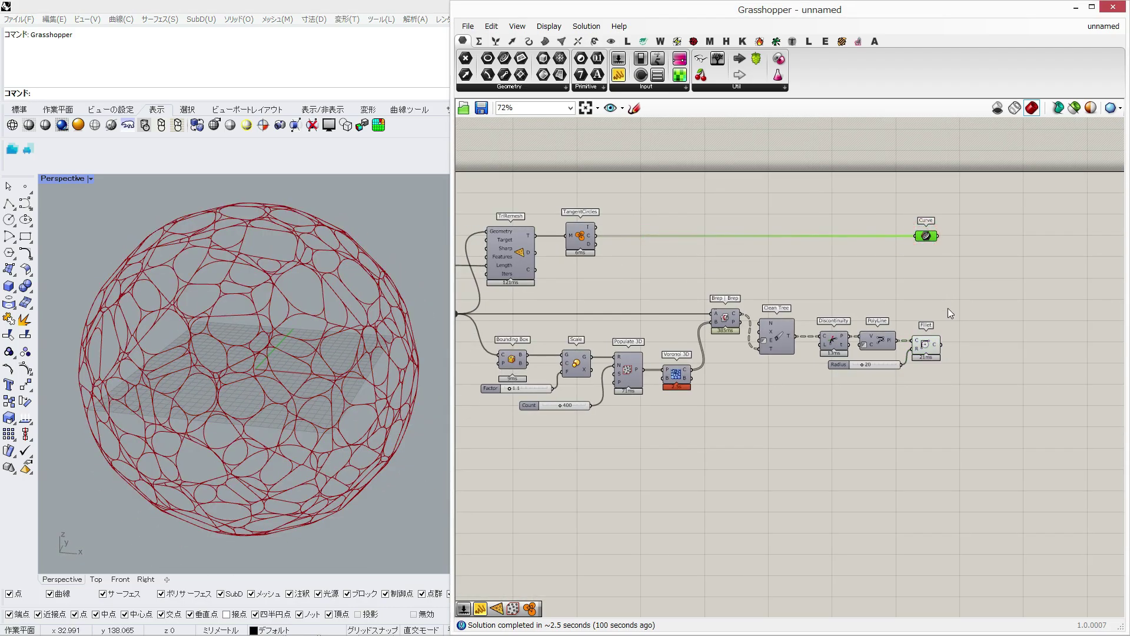
click(851, 309)
Add a Stream Filter and connect the tangent-circle Curve to input 0 and the Fillet output to input 1
scroll(851, 308, up, 5)
double_click(830, 328)
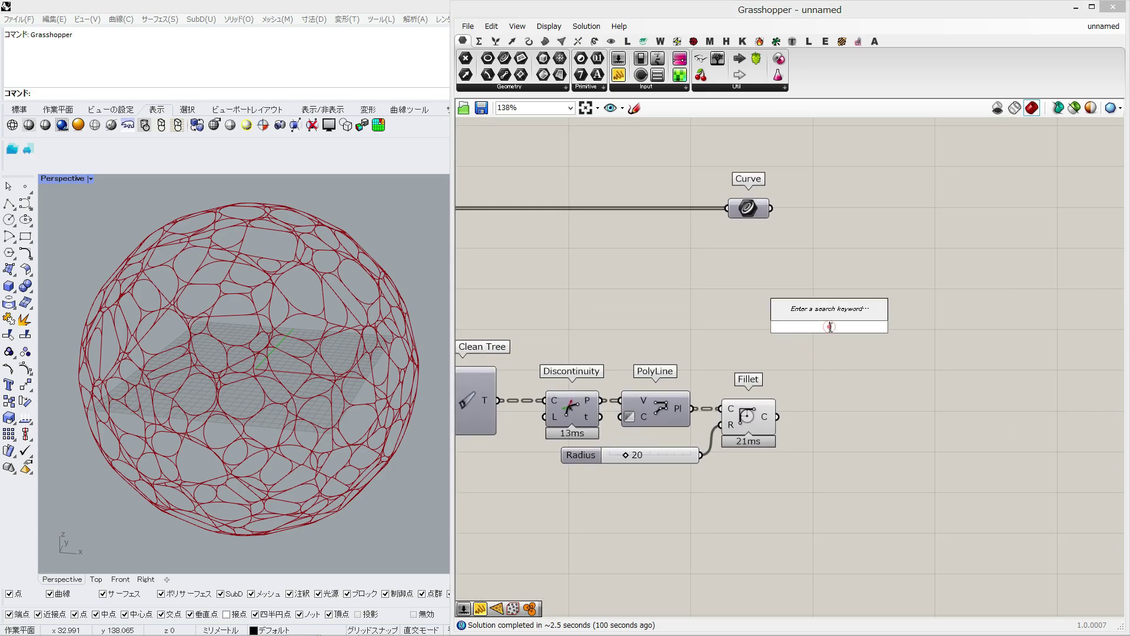
text(stream)
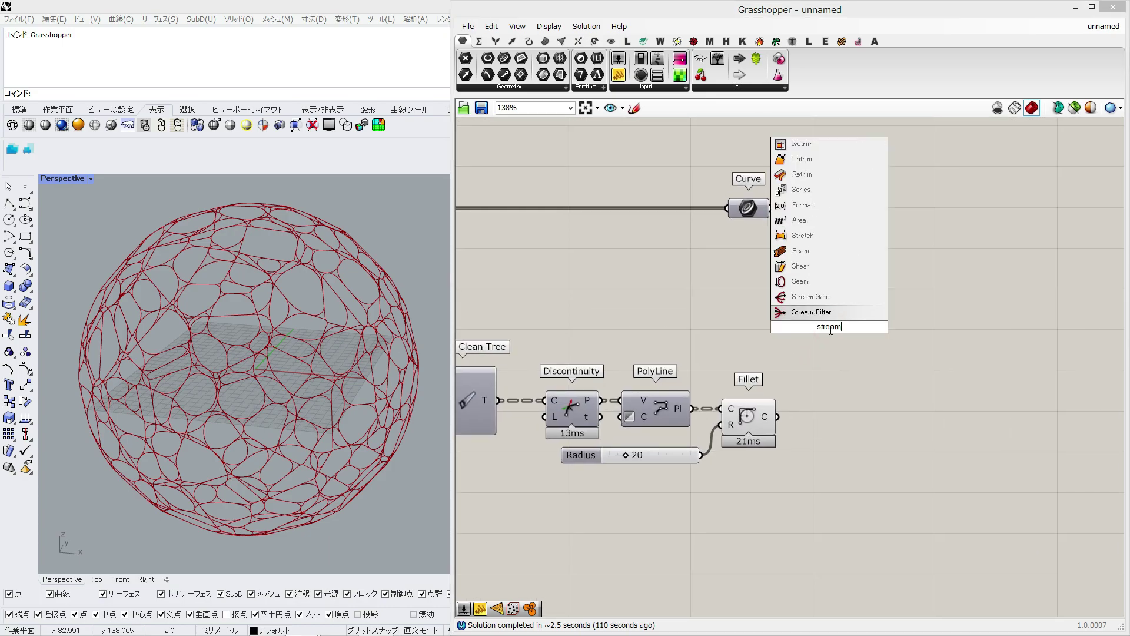
click(825, 312)
drag(771, 207, 802, 343)
drag(840, 325, 883, 400)
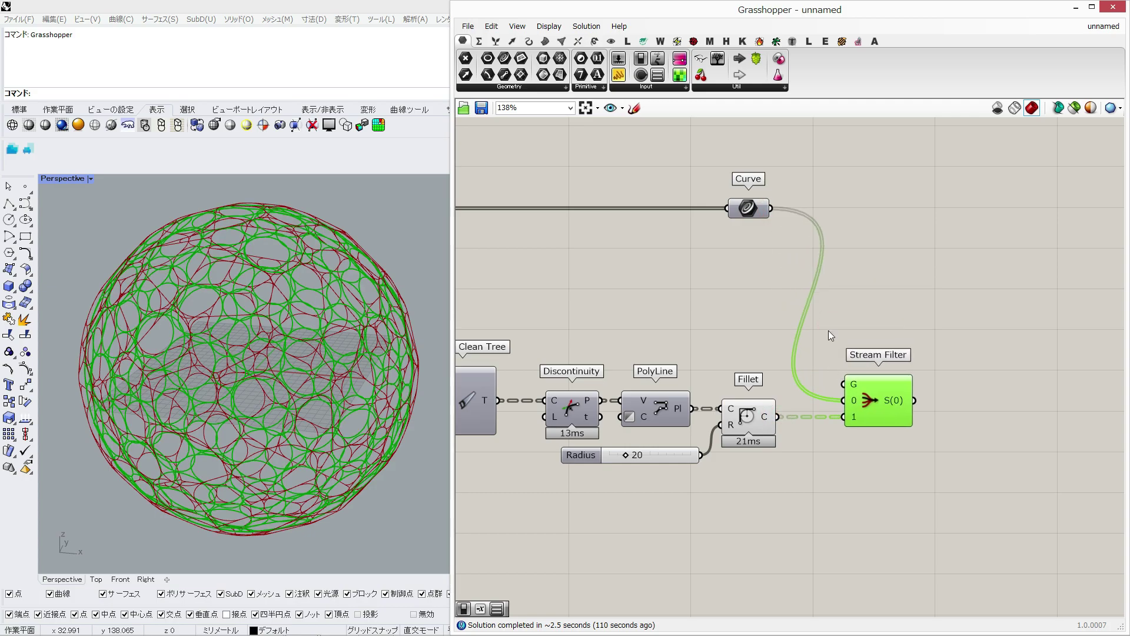
Hide the previews of the tangent-circle Curve, the Voronoi Fillet and the Stream Filter
drag(877, 338, 729, 399)
middle_click(807, 320)
click(846, 280)
Add a Quad Panels component below the Bounding Box branch and feed the sphere Relay into its Srf input
right_drag(760, 324, 1127, 261)
scroll(966, 284, down, 3)
right_drag(540, 399, 617, 395)
drag(648, 279, 636, 279)
double_click(668, 428)
click(809, 41)
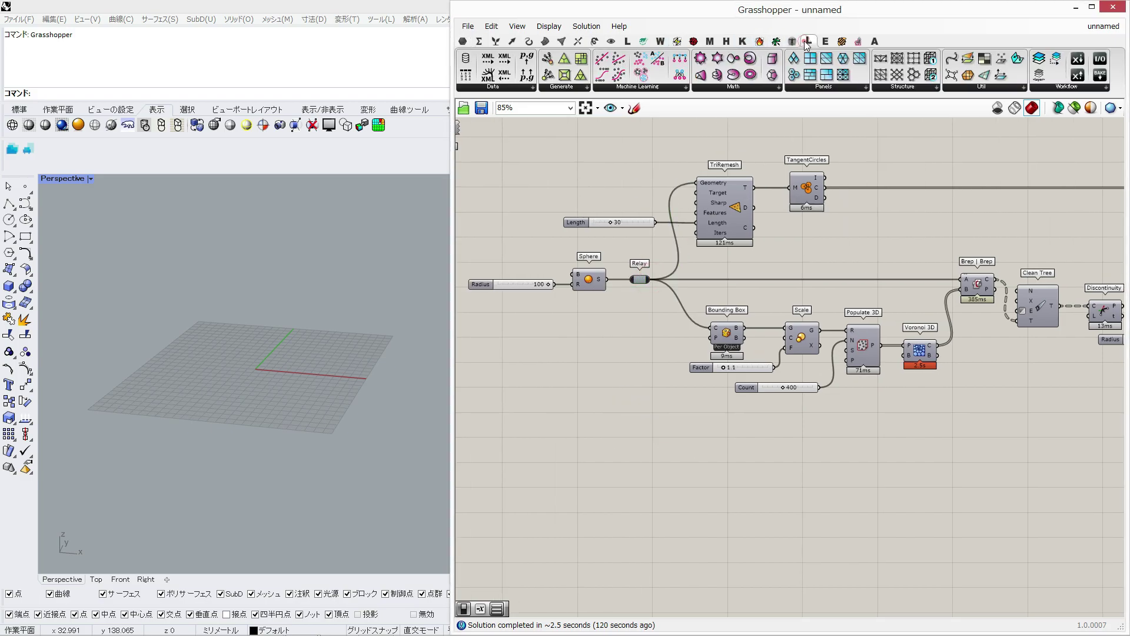
mouse_move(730, 422)
mouse_down()
mouse_move(712, 416)
mouse_move(736, 437)
mouse_up()
click(793, 452)
right_drag(733, 414, 667, 404)
scroll(681, 432, up, 2)
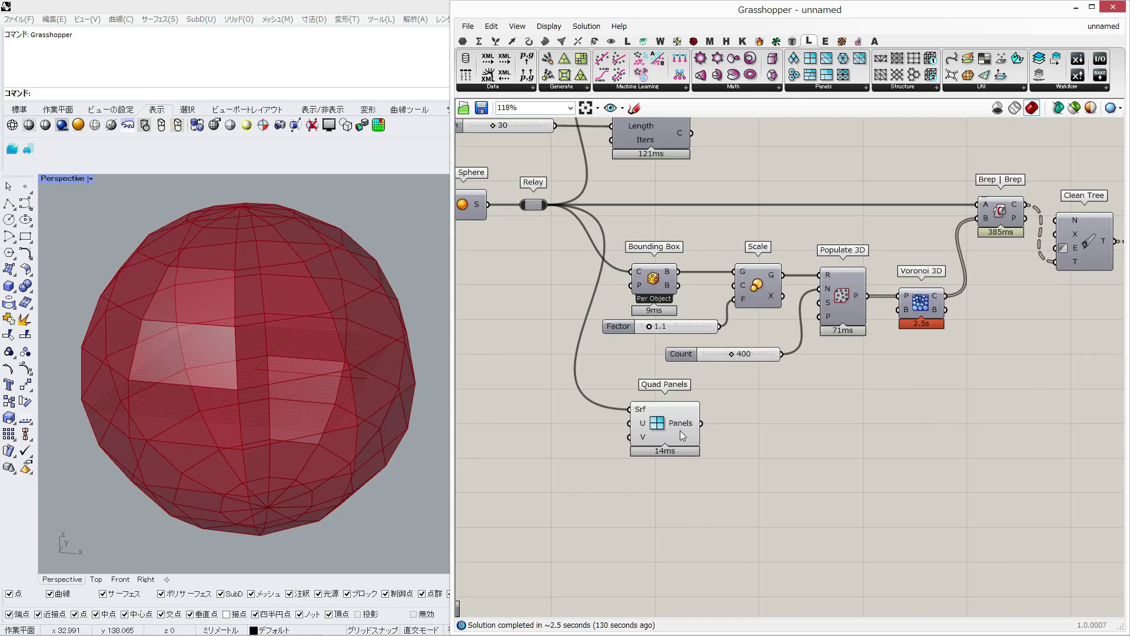
drag(682, 436, 688, 446)
drag(660, 295, 683, 285)
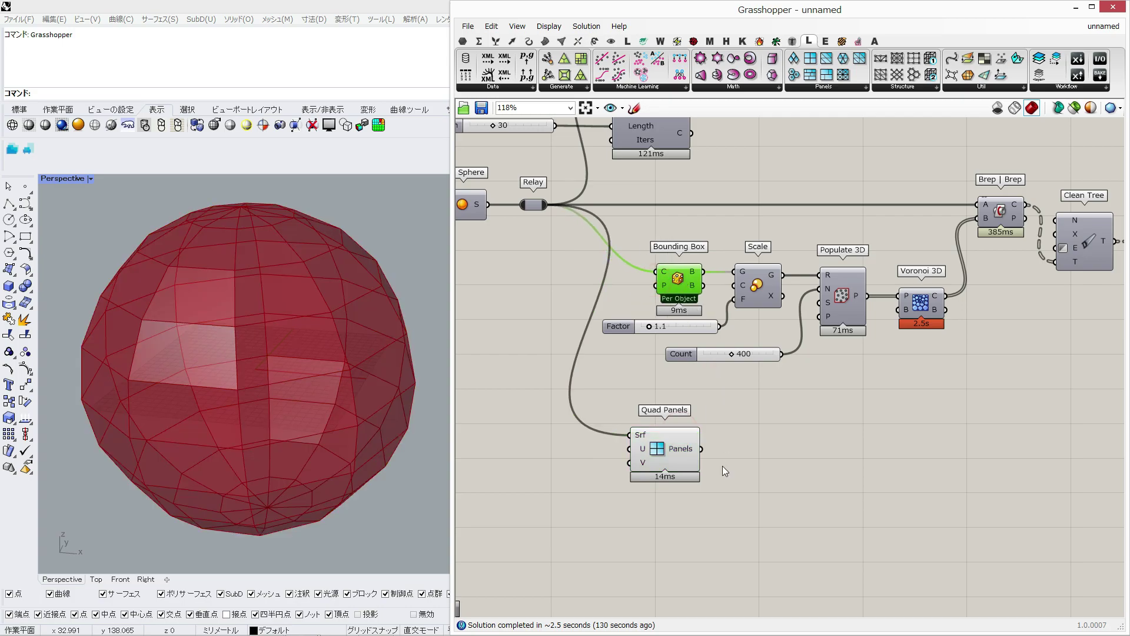
Add a Curve parameter beside Quad Panels and feed it from the Panels output
right_drag(725, 471, 698, 458)
double_click(704, 446)
click(471, 38)
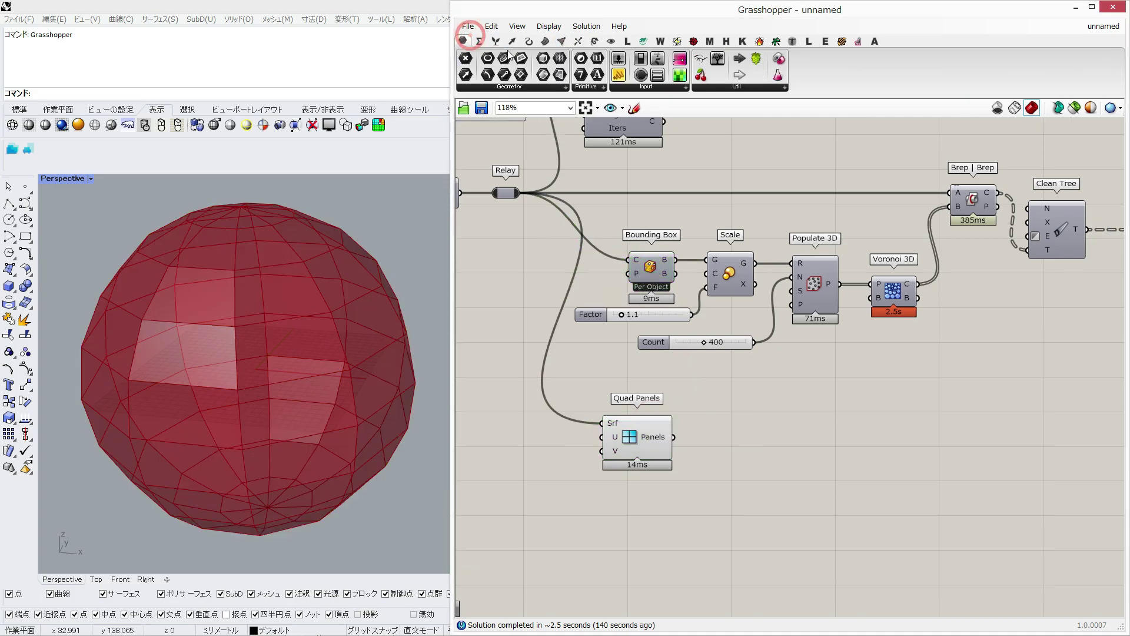
drag(506, 64, 716, 487)
drag(726, 487, 753, 442)
Add a second Fillet component and feed the quad panel Curve into its C input
double_click(875, 459)
right_drag(1006, 346, 825, 378)
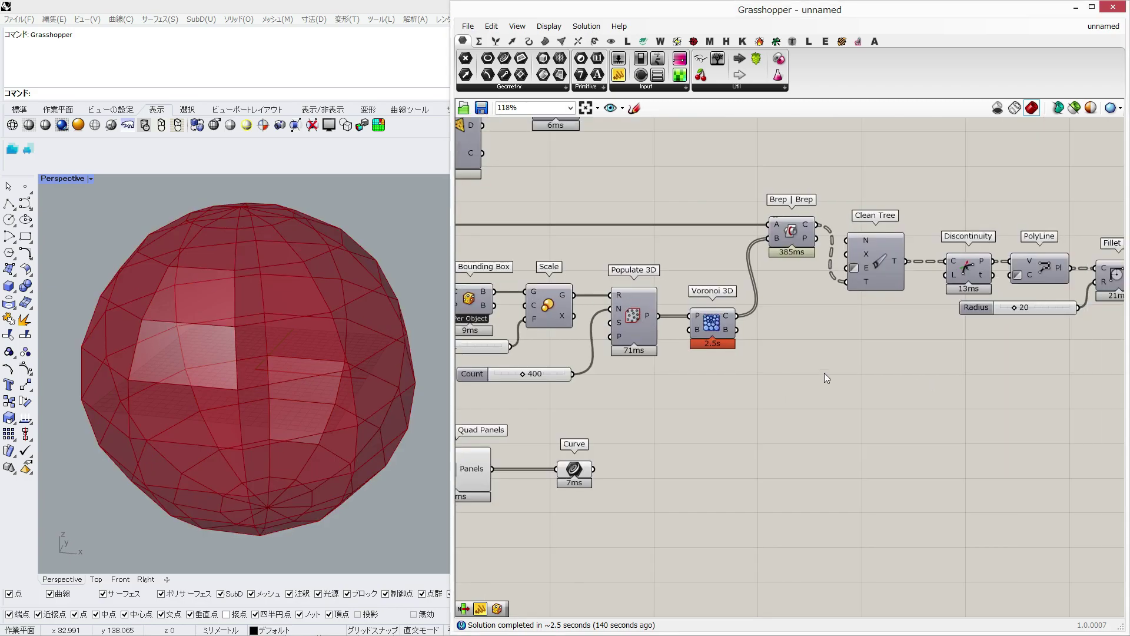
scroll(669, 448, up, 3)
double_click(769, 434)
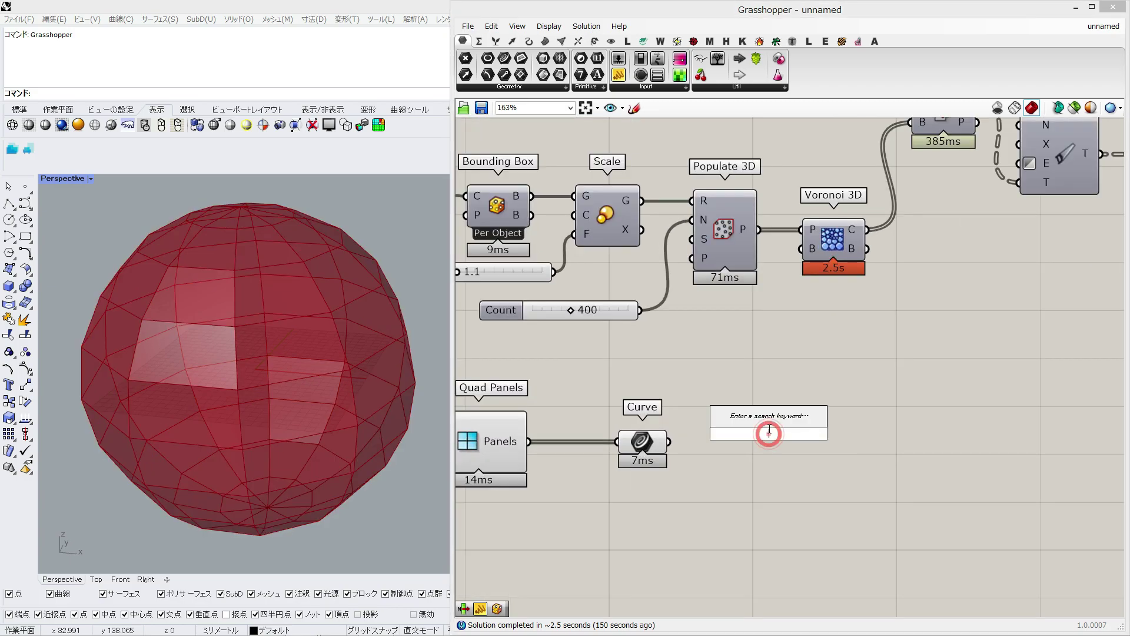
text(fillet)
click(760, 421)
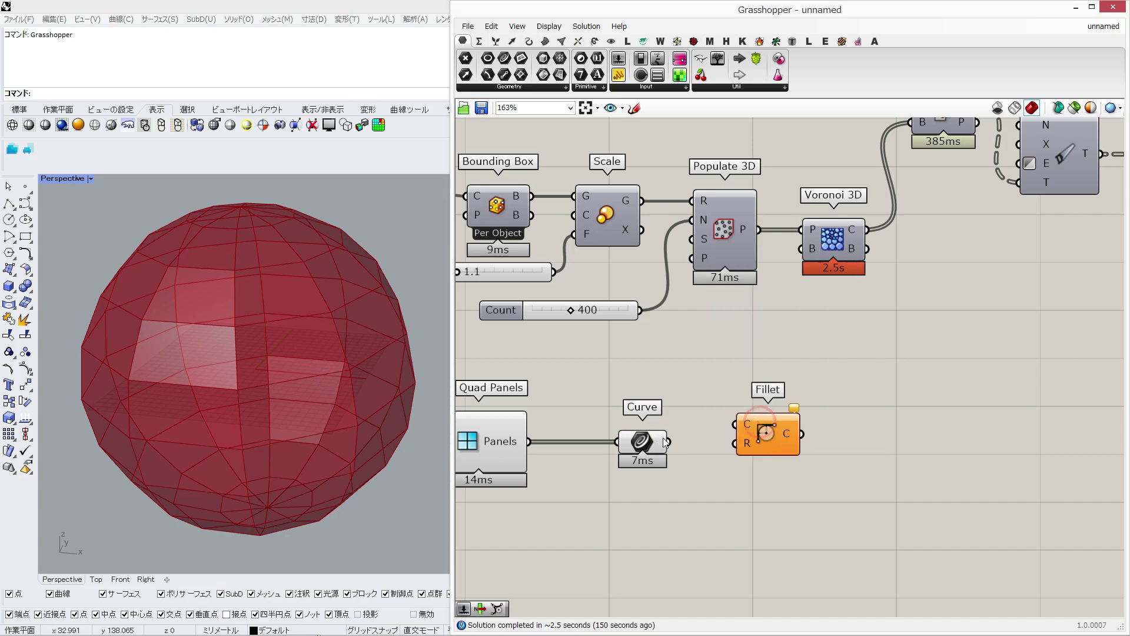
drag(751, 428, 858, 446)
Create a number slider of 20 and connect it to the R input of the quad panel Fillet
double_click(758, 487)
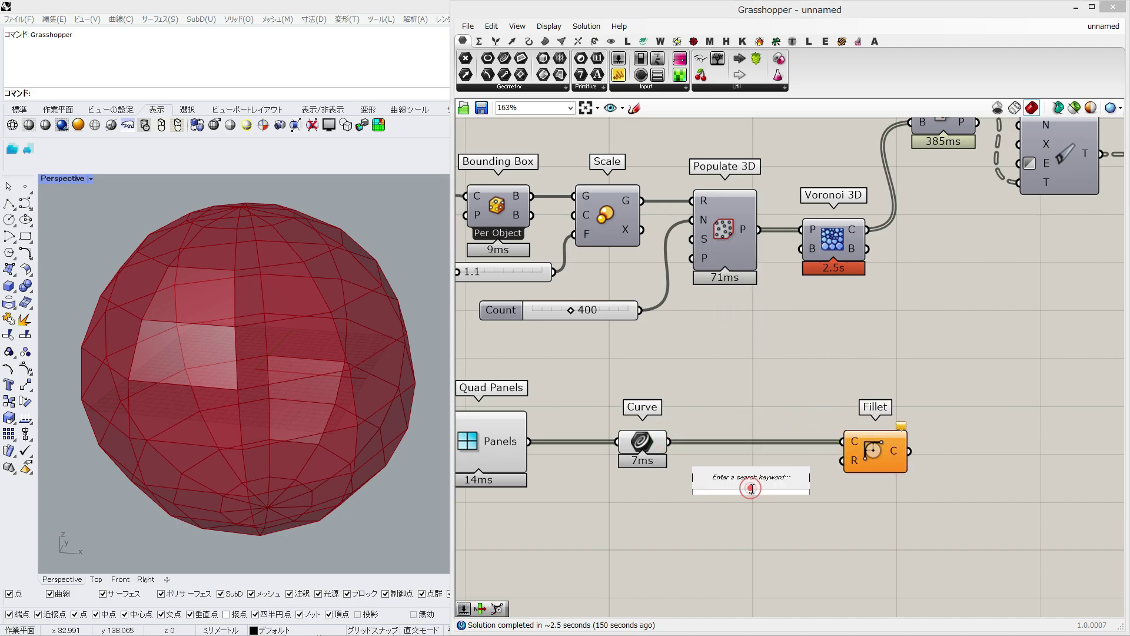
text(20)
key(Return)
drag(838, 462, 843, 460)
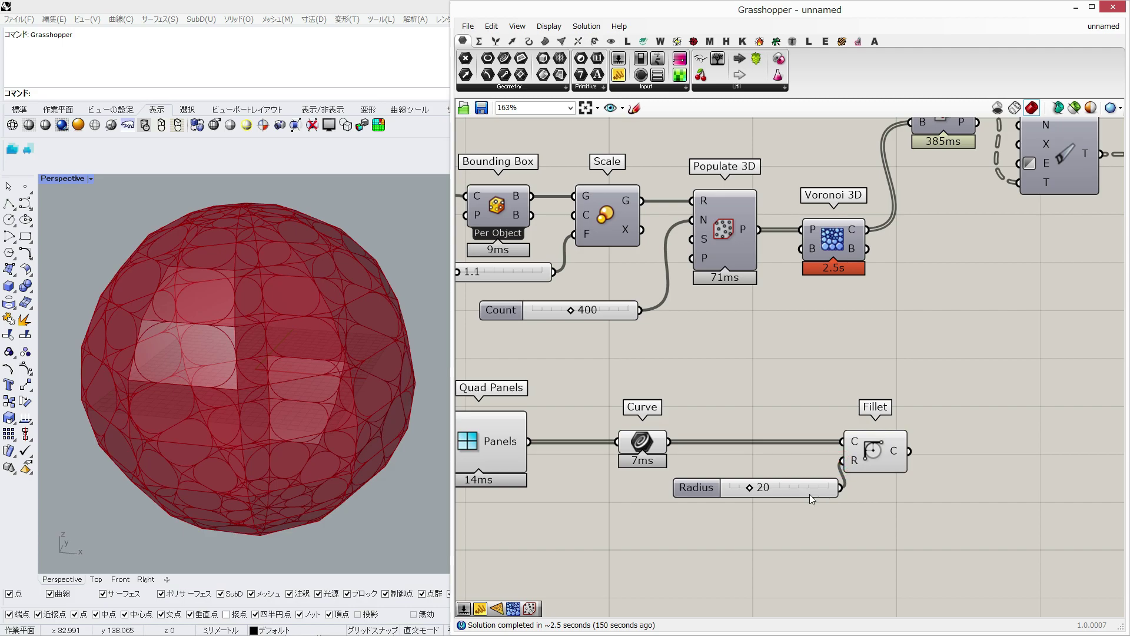
drag(810, 494, 793, 494)
click(874, 456)
Hide the previews of Quad Panels and its Curve parameter
right_drag(737, 399, 924, 387)
drag(924, 387, 494, 503)
middle_click(535, 478)
click(570, 441)
Move the quad panel Fillet and its Radius slider across the canvas to sit below the Voronoi Fillet
scroll(805, 409, down, 3)
right_drag(957, 404, 648, 417)
scroll(649, 417, down, 1)
click(746, 432)
drag(768, 486, 623, 436)
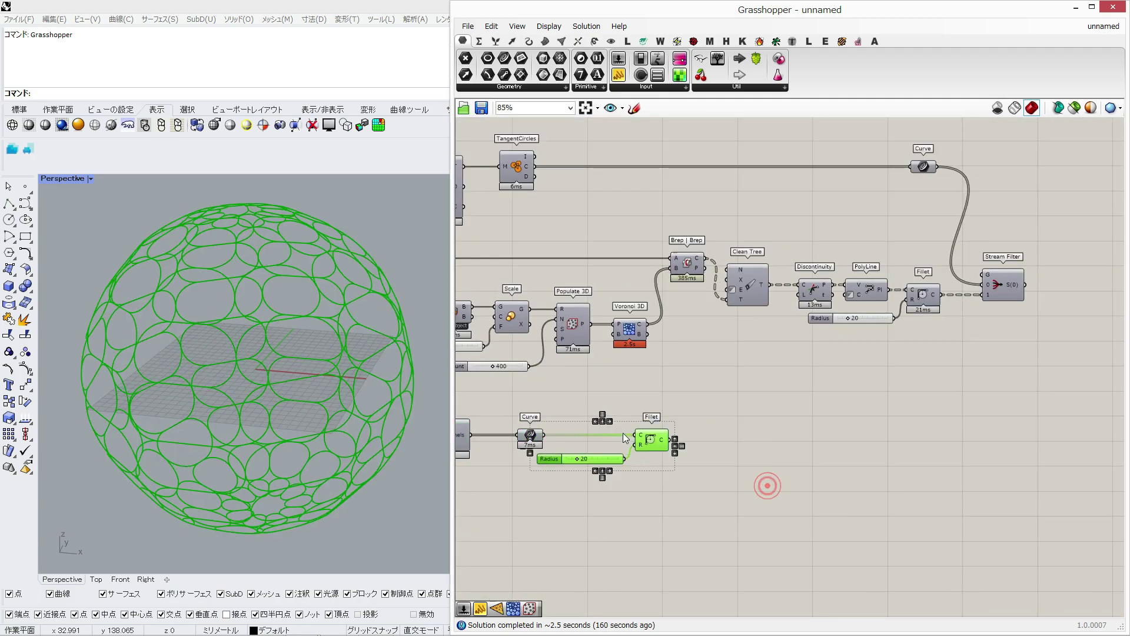
drag(510, 415, 675, 479)
drag(654, 438, 900, 436)
click(850, 401)
Add inputs 2 and 3 to the Stream Filter and connect the quad panel Fillet output to input 2
scroll(988, 329, up, 6)
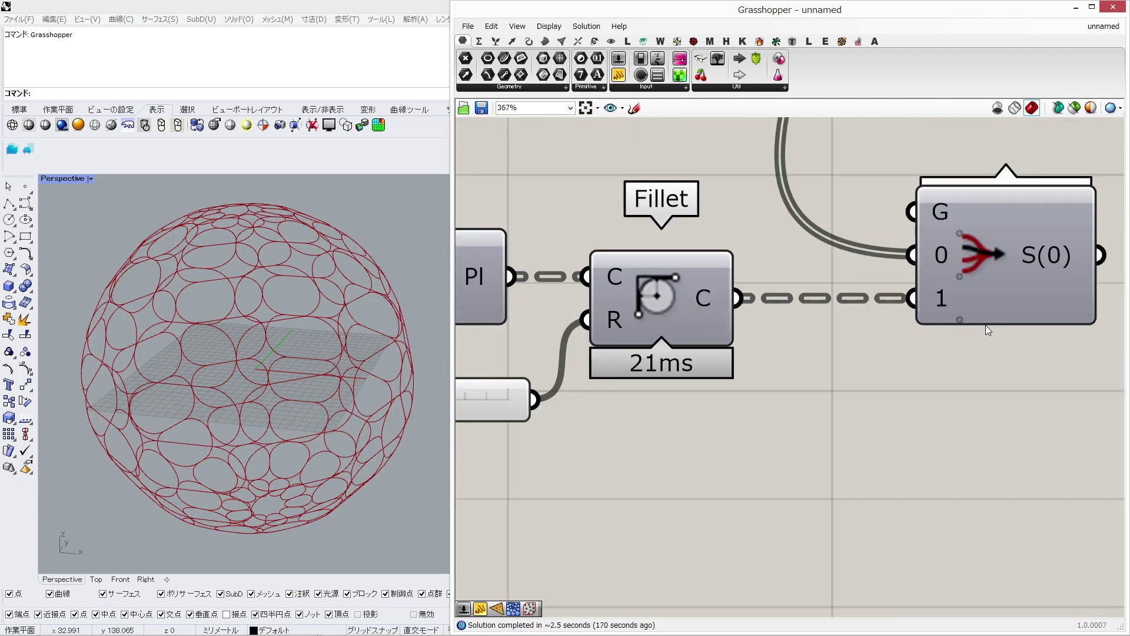
click(959, 319)
click(959, 332)
scroll(977, 335, down, 6)
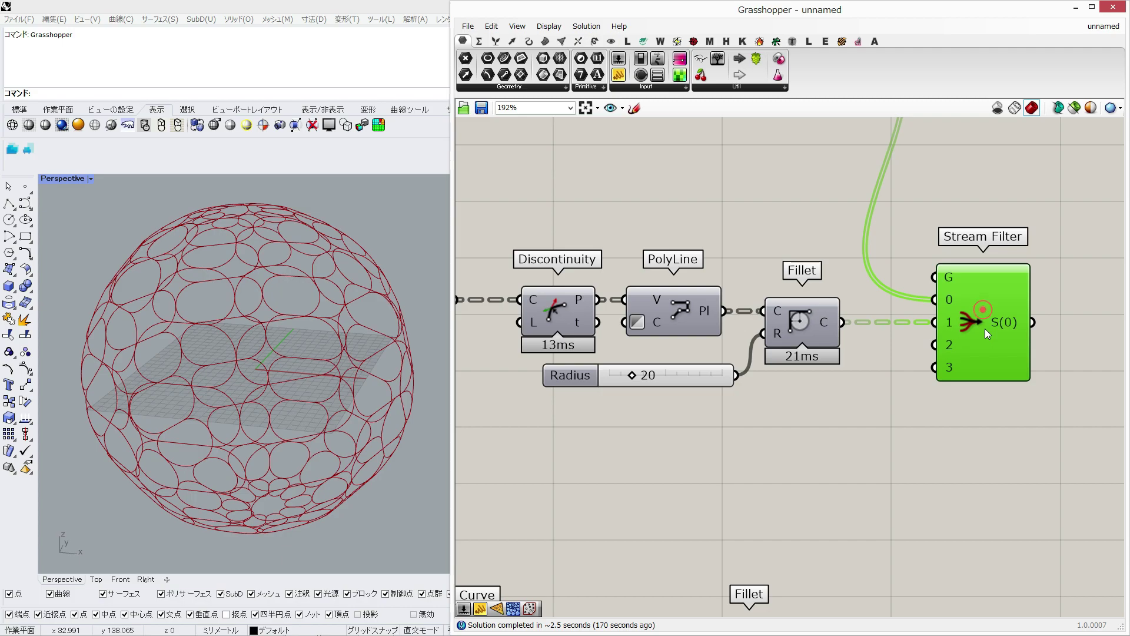
right_drag(928, 358, 904, 344)
drag(906, 333, 941, 336)
Hide the preview of the quad panel Fillet and shift its Curve parameter closer to Quad Panels
drag(839, 462, 722, 523)
middle_click(725, 501)
click(763, 463)
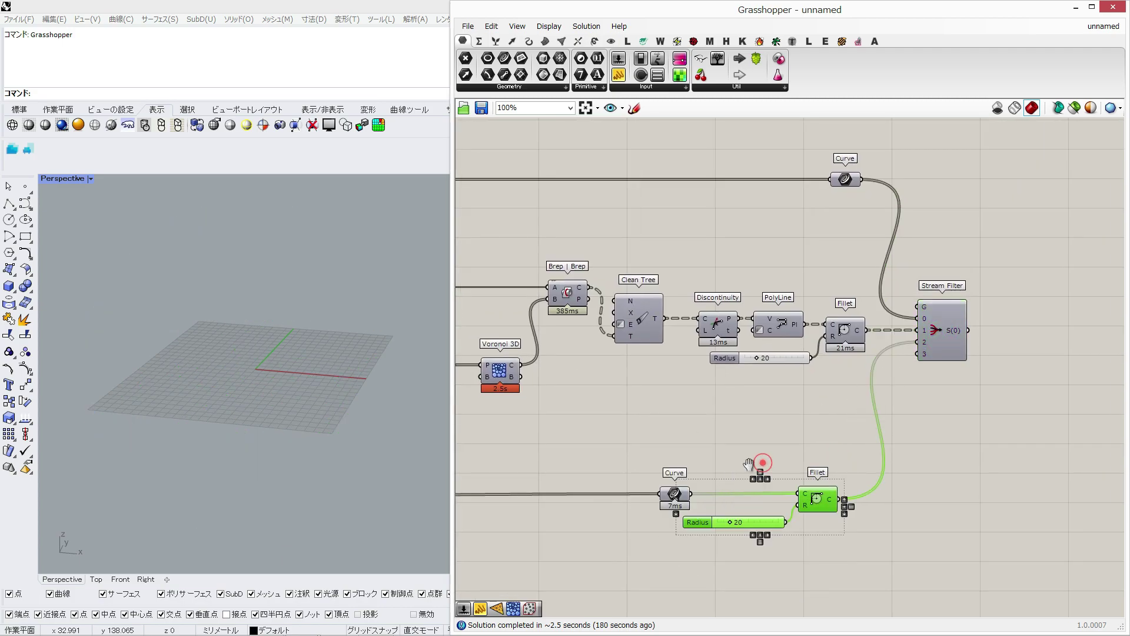
right_drag(687, 478, 920, 466)
drag(905, 477, 813, 478)
click(772, 446)
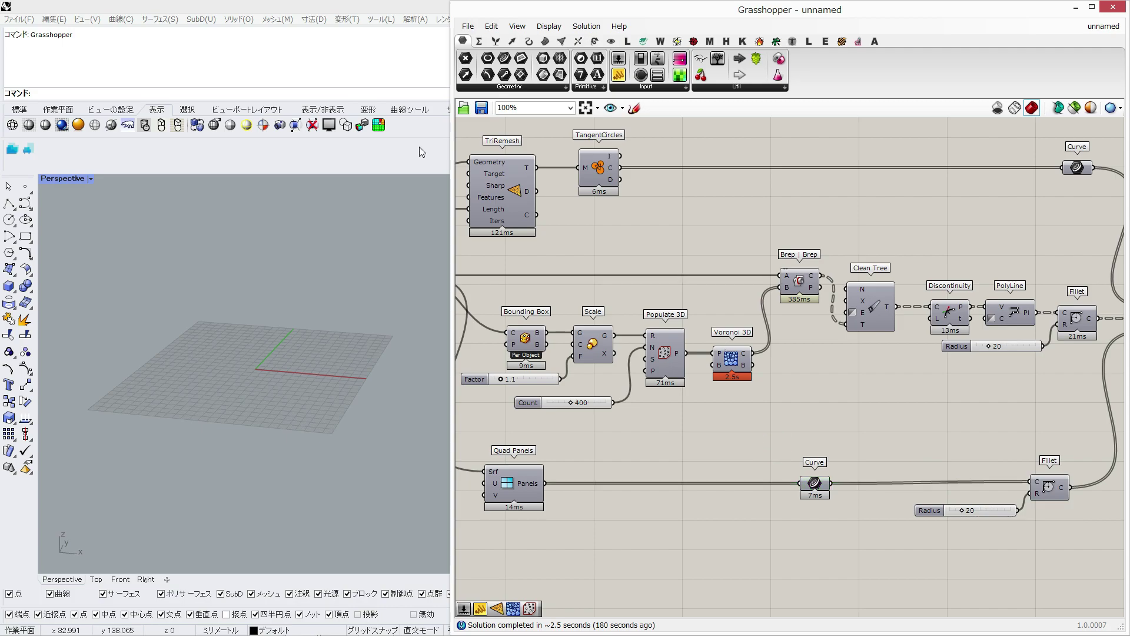
Add Triangular Panels A below Quad Panels, fed by the sphere Relay, and attach a Curve parameter to its Panels output
click(808, 40)
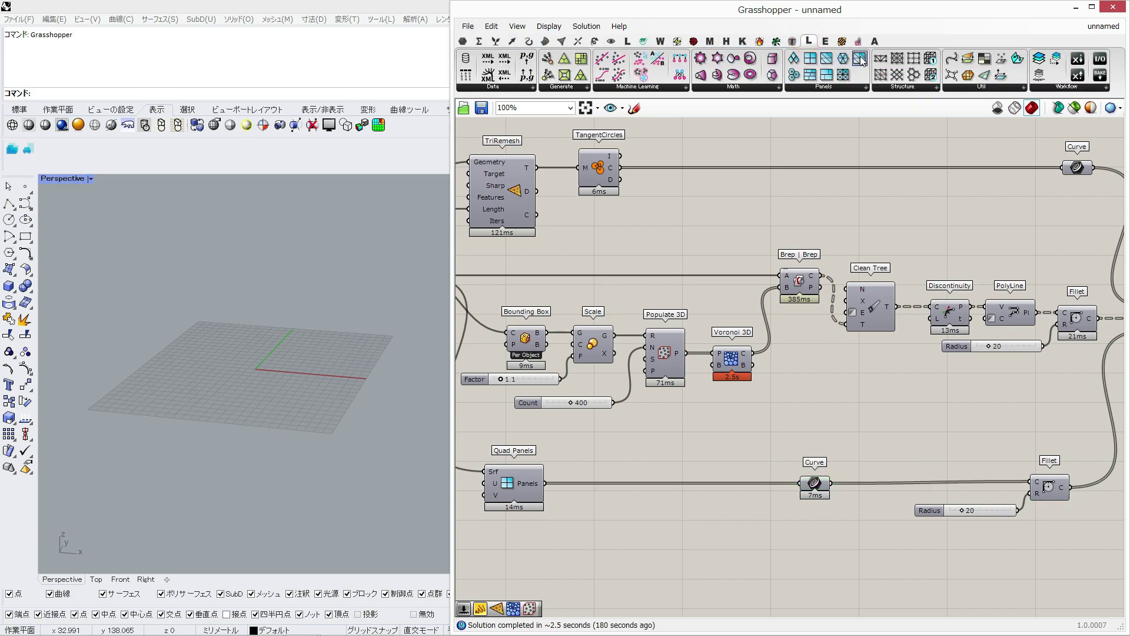
drag(859, 59, 527, 555)
right_drag(663, 498, 870, 409)
scroll(648, 284, up, 1)
drag(618, 171, 714, 495)
drag(726, 413, 800, 414)
right_drag(767, 499, 528, 457)
drag(528, 457, 589, 478)
click(724, 477)
click(463, 41)
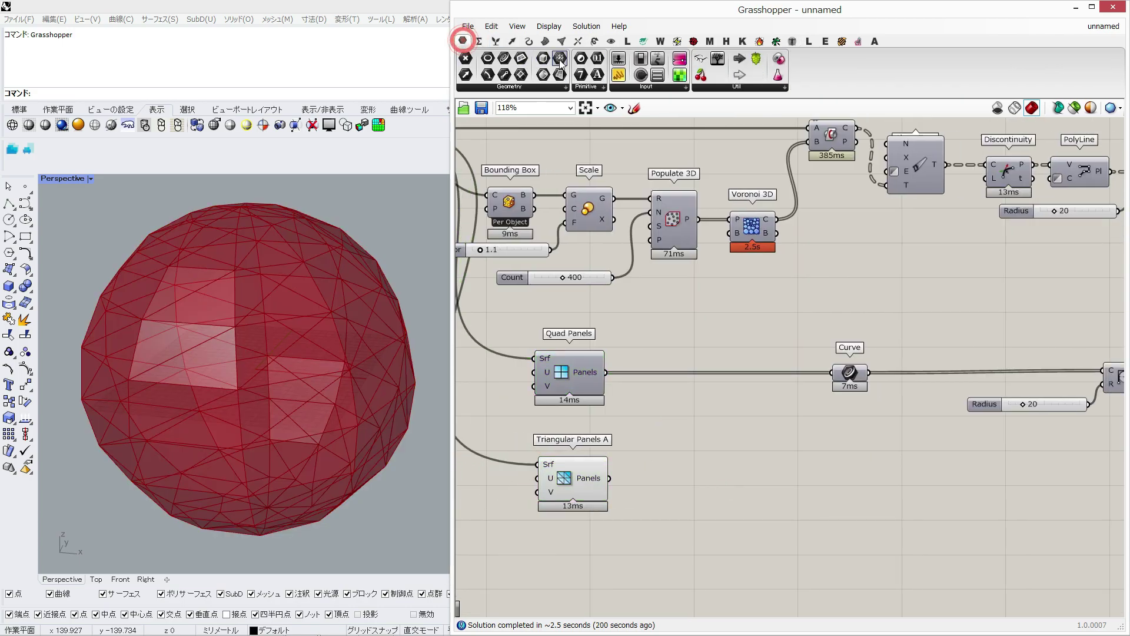
drag(724, 410, 851, 478)
Duplicate the quad panel Fillet with its Radius slider and feed the copy from the triangular panel Curve
right_drag(1125, 460, 948, 466)
drag(949, 459, 807, 348)
alt+drag(951, 382, 949, 472)
drag(715, 489, 942, 489)
right_click(942, 492)
click(966, 517)
click(843, 431)
Hide the previews of Triangular Panels A and its Curve parameter
drag(523, 600, 501, 589)
middle_click(481, 510)
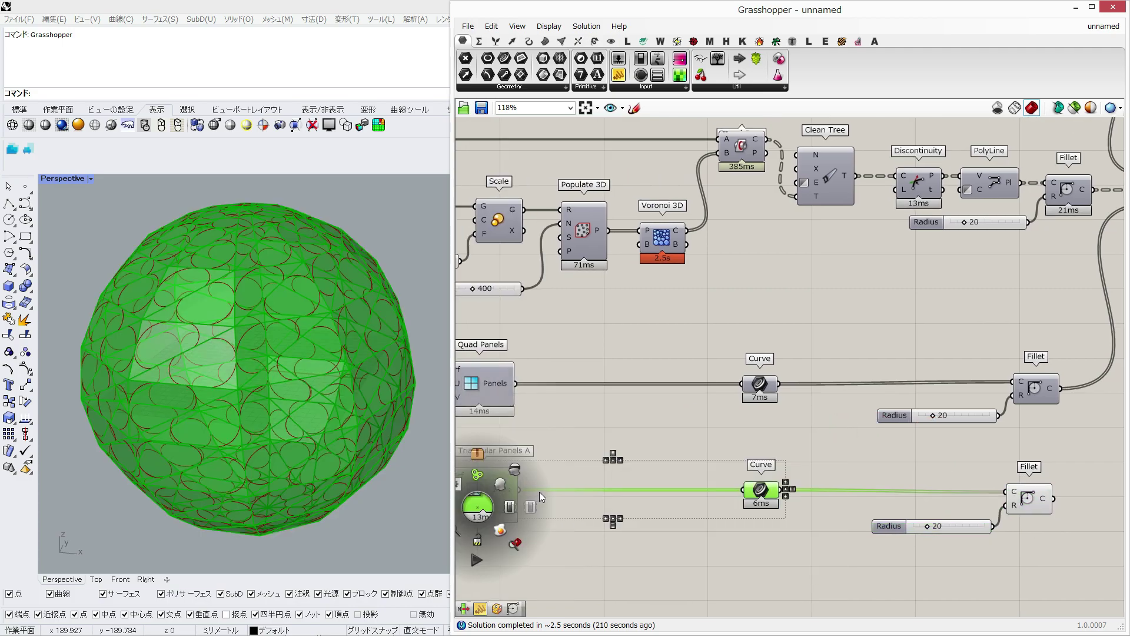
click(517, 469)
click(646, 439)
Connect the triangular panel Fillet output to Stream Filter input 3 and hide the Fillet's preview
right_drag(990, 491, 877, 473)
drag(922, 485, 927, 479)
click(923, 435)
click(924, 375)
click(918, 472)
right_drag(1003, 434, 888, 439)
drag(829, 484, 926, 205)
click(944, 320)
drag(858, 533, 760, 454)
middle_click(759, 454)
click(797, 416)
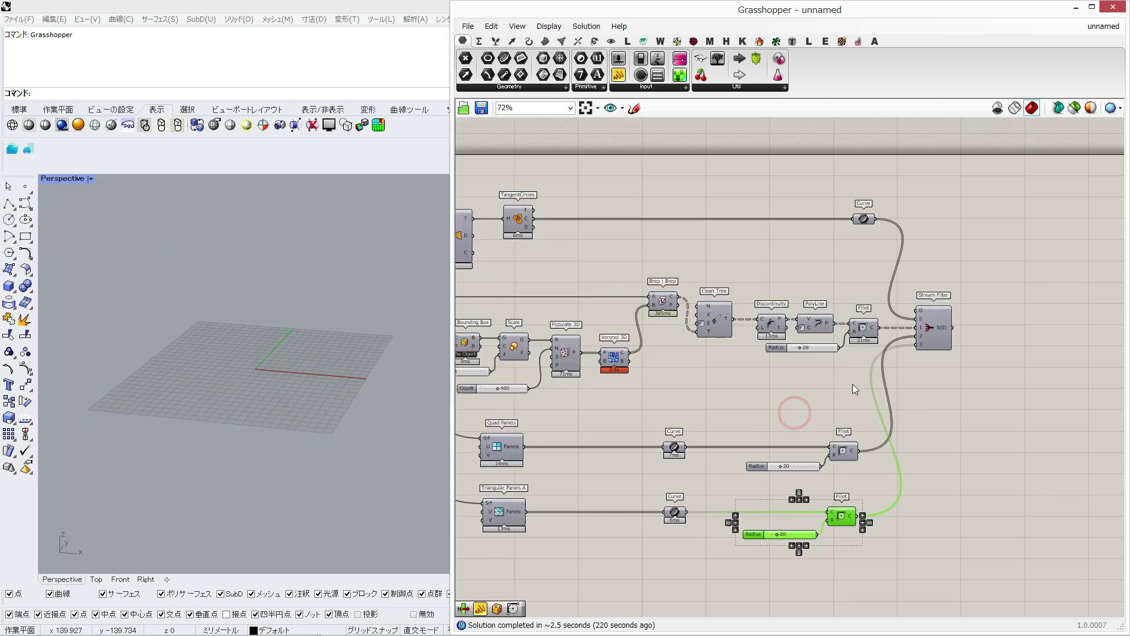
Add a Value List with the constants 0, 1, 2 and 3 and connect it to the Stream Filter's G input
drag(1044, 240, 677, 285)
scroll(907, 315, up, 5)
double_click(907, 312)
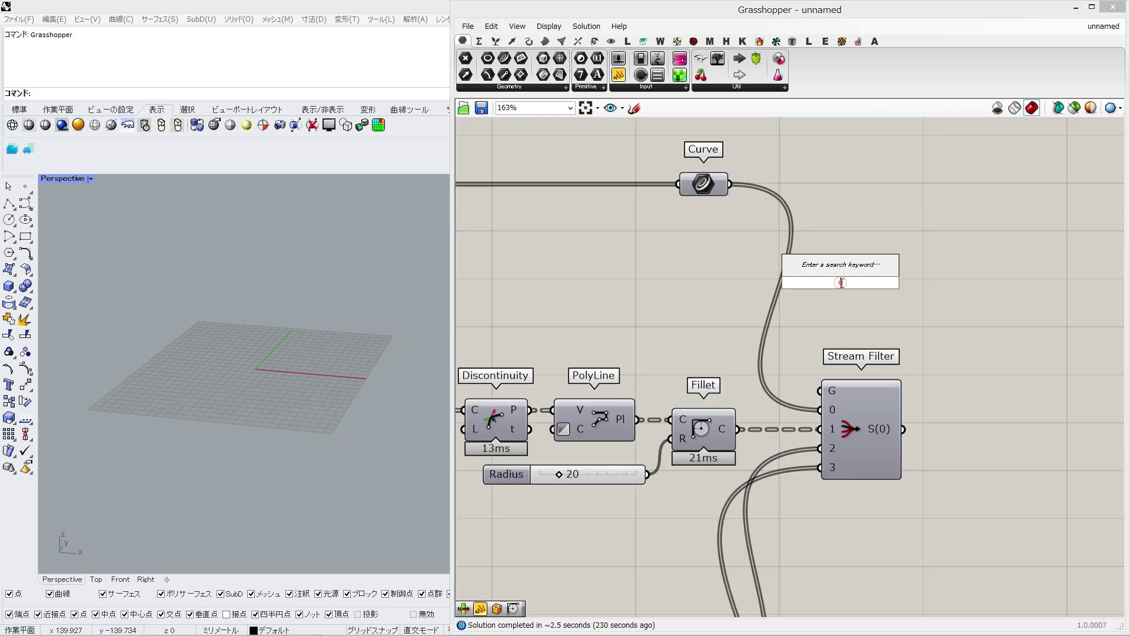
text(value)
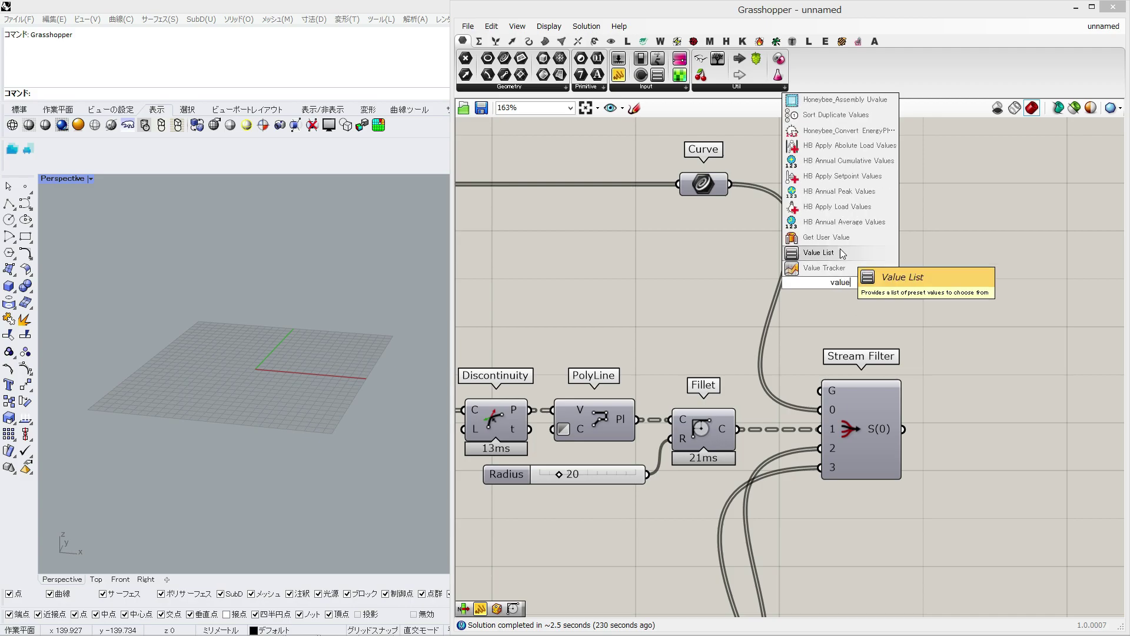
click(819, 253)
double_click(830, 267)
text(1=1)
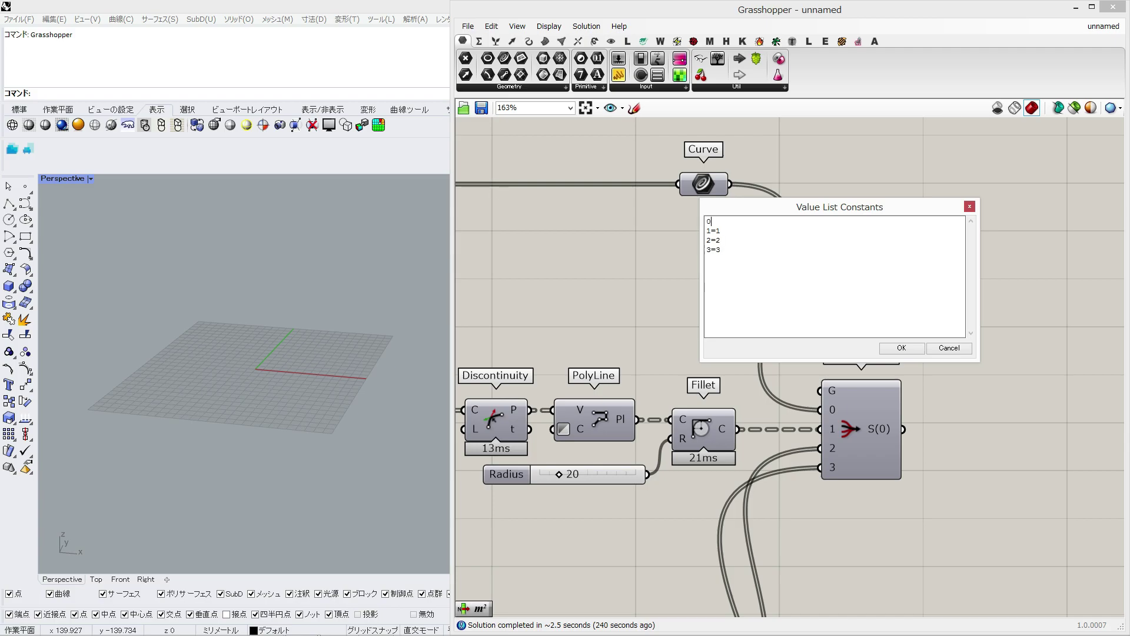
click(915, 345)
drag(861, 278, 734, 273)
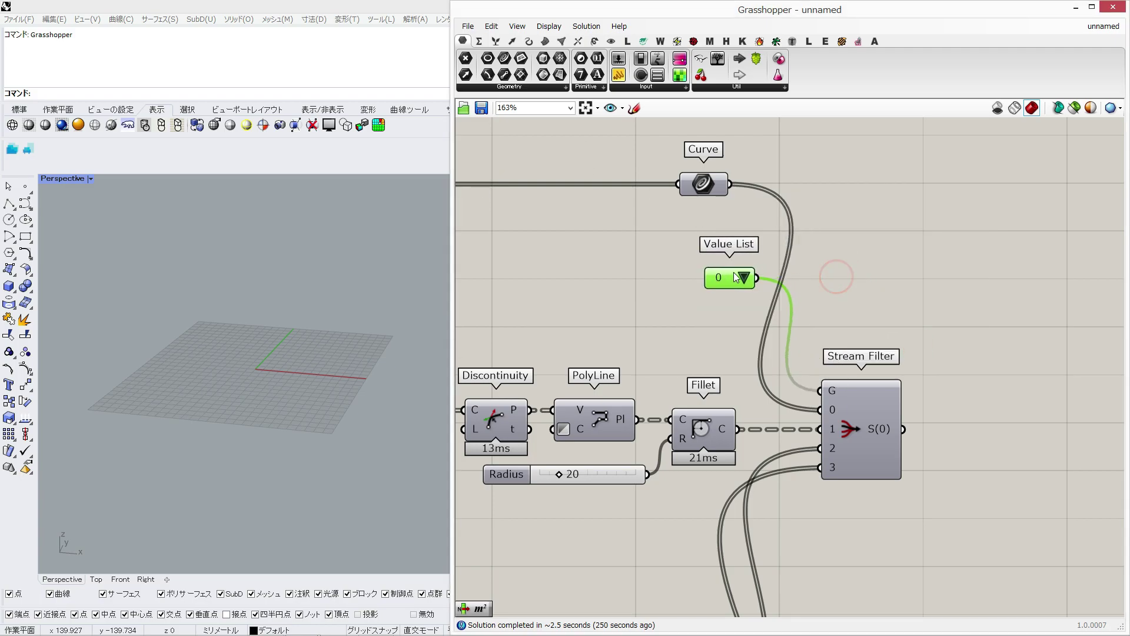
Add a Curve parameter after the Stream Filter and feed it from the S output
drag(929, 352, 942, 427)
drag(946, 427, 986, 428)
click(987, 449)
Cycle the Value List through its entries to compare the curve patterns on the sphere, ending on 0
click(747, 276)
click(761, 299)
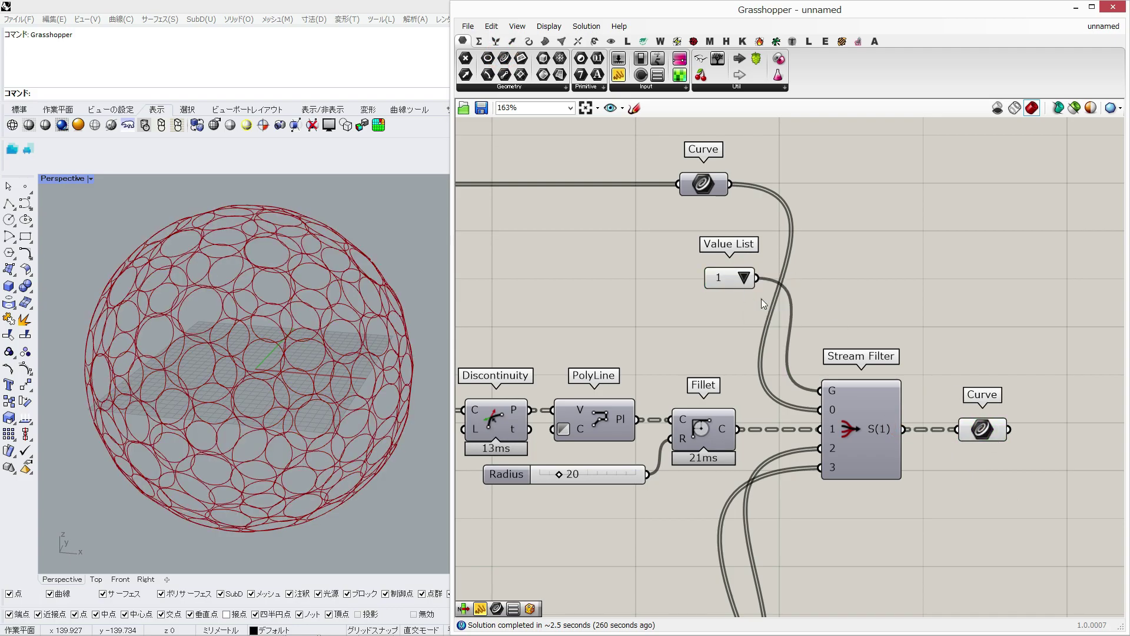
click(743, 277)
click(756, 306)
click(743, 277)
click(764, 321)
click(743, 277)
click(765, 294)
scroll(795, 318, down, 3)
scroll(743, 324, up, 2)
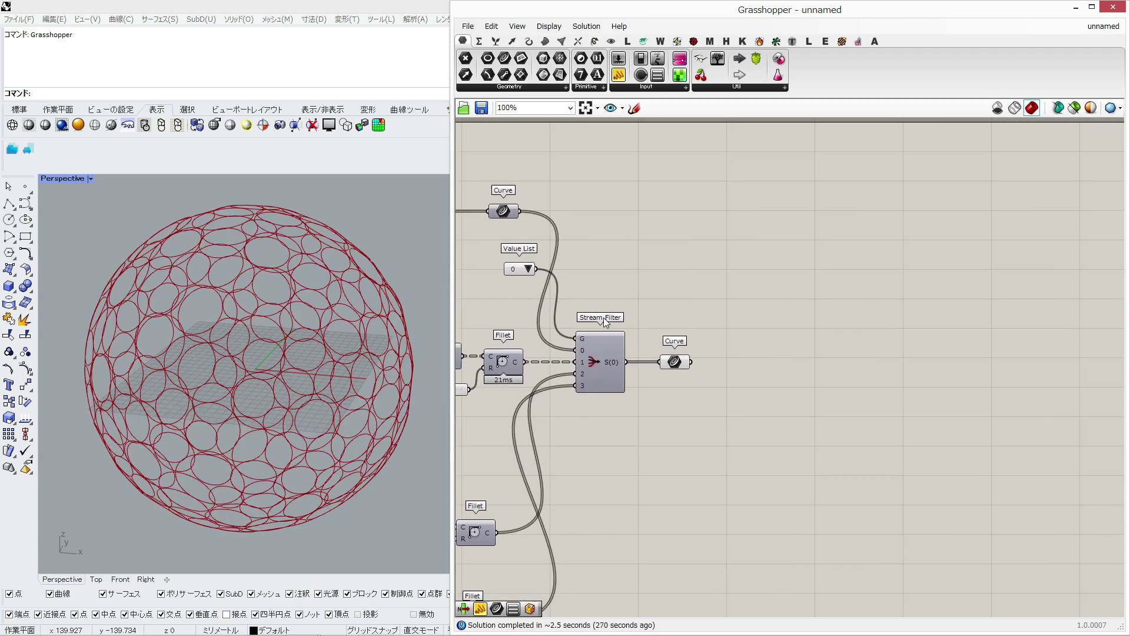
Add a Bounding Box component after the Stream Filter's Curve parameter and connect the Curve to its C input
double_click(796, 374)
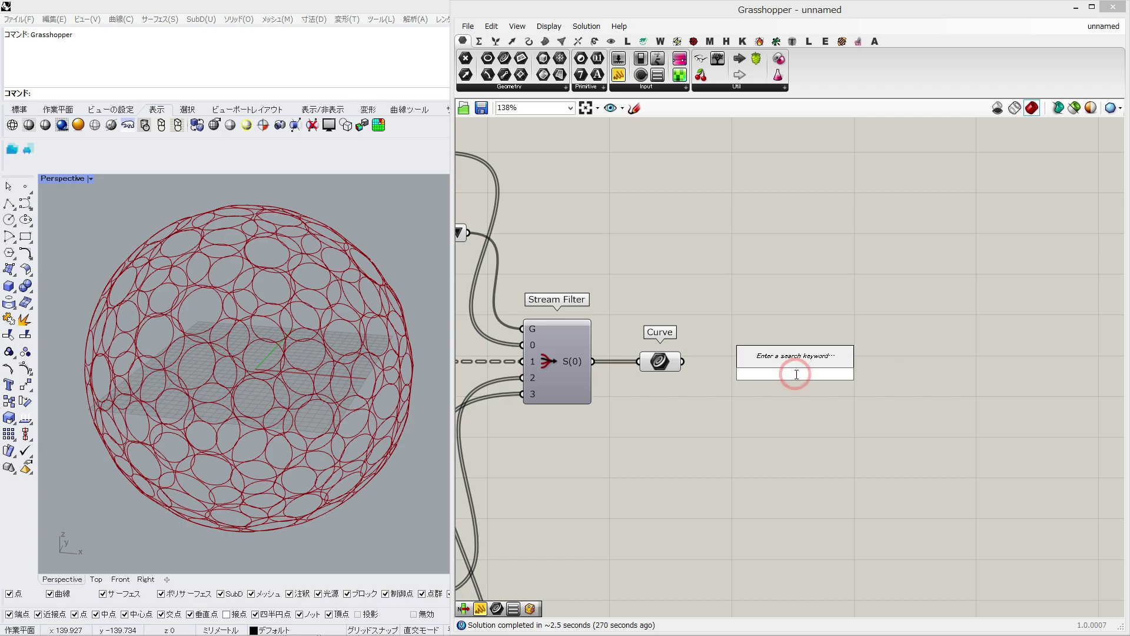
text(bb)
key(Return)
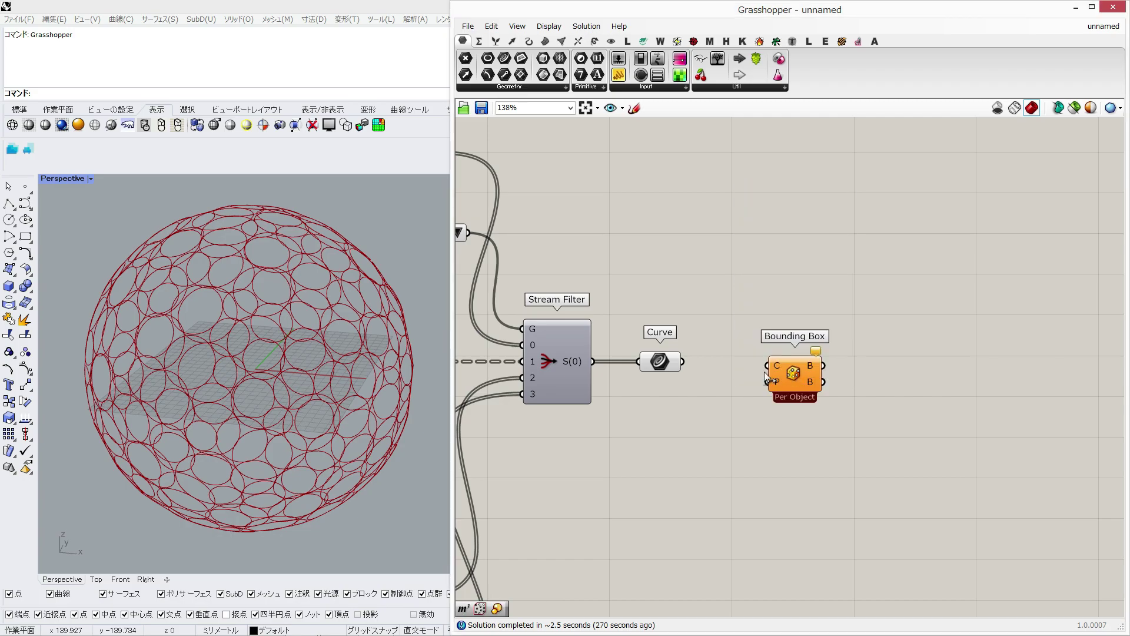
drag(683, 361, 772, 365)
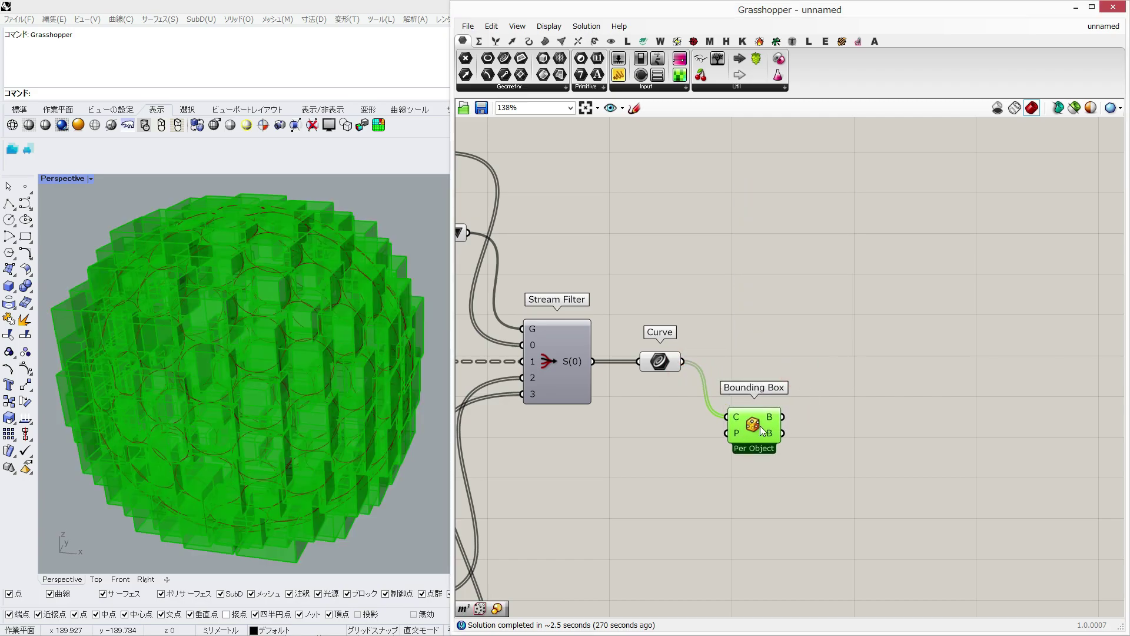
Add a Volume component and connect the Bounding Box's upper B output to its G input
double_click(782, 364)
text(vol)
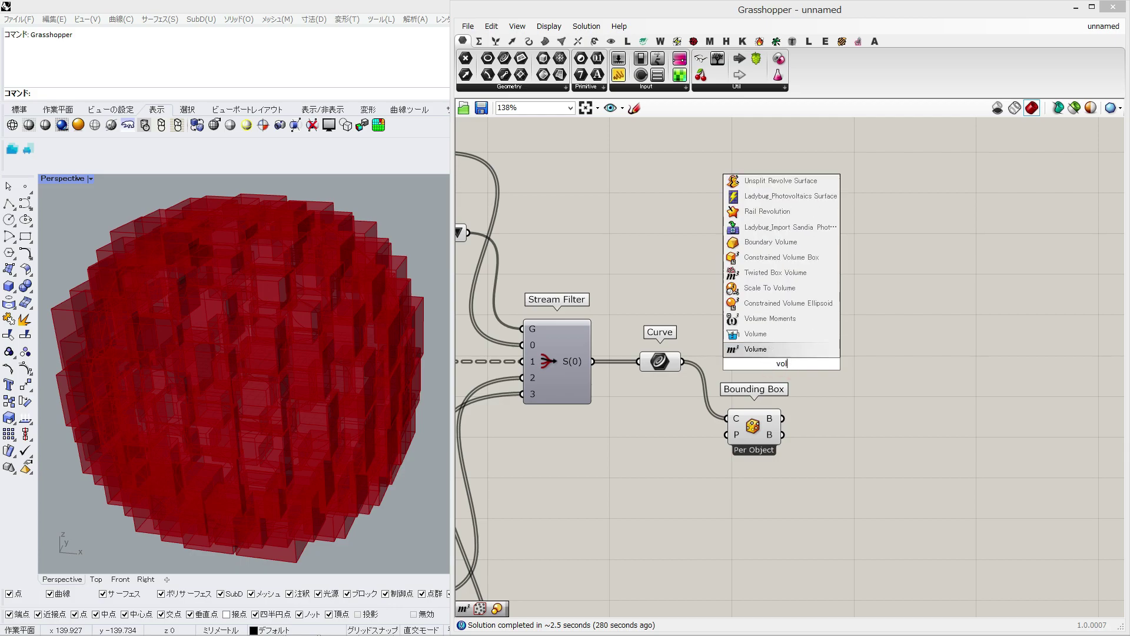
click(774, 352)
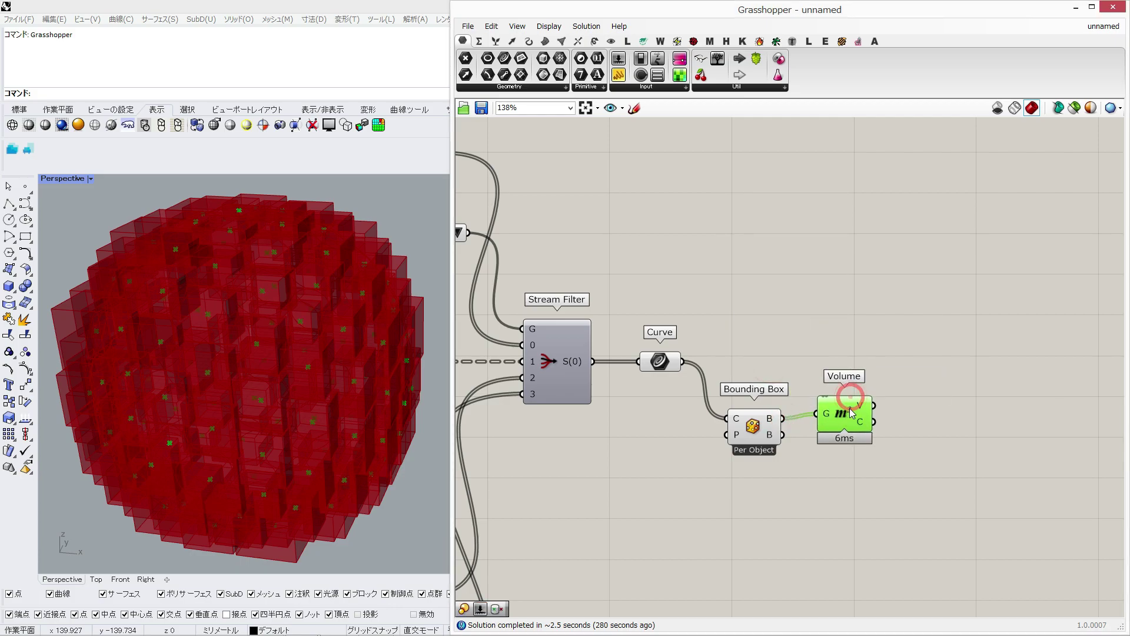
Cycle the Value List through its entries and highlight Bounding Box and Volume to compare the boxes and centroids on the sphere
right_drag(465, 239, 497, 243)
click(491, 236)
click(506, 262)
click(490, 236)
click(512, 272)
click(488, 236)
click(506, 242)
right_drag(811, 421, 754, 392)
click(717, 393)
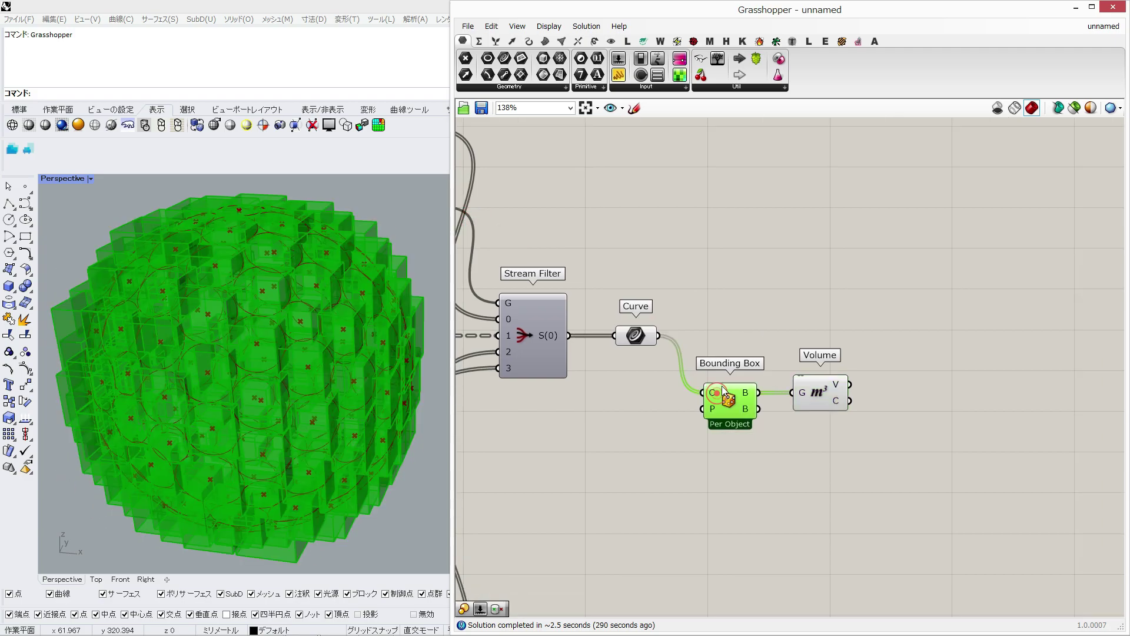
click(820, 384)
Set the Value List to 1 and hide the previews of the Curve parameter and the Bounding Box
right_drag(538, 276, 622, 283)
click(505, 220)
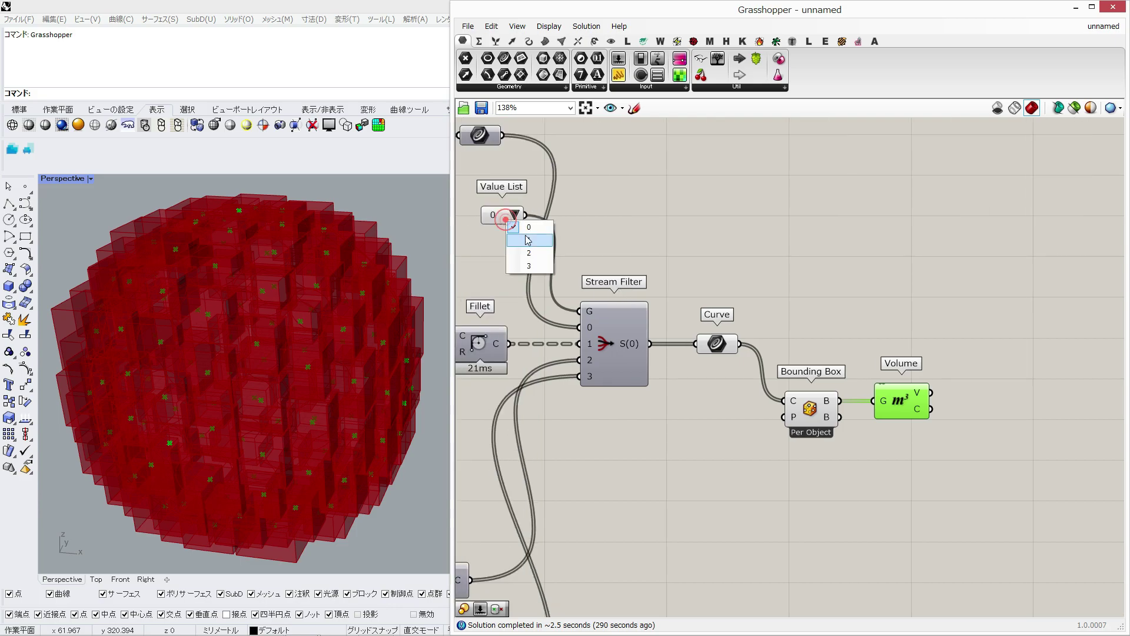
click(524, 238)
right_drag(756, 292, 723, 285)
drag(713, 286, 654, 410)
drag(797, 287, 690, 422)
middle_click(723, 422)
click(758, 387)
right_drag(814, 320, 799, 312)
click(772, 350)
Turn the preview of the Curve parameter after the Stream Filter back on
click(678, 322)
right_click(679, 321)
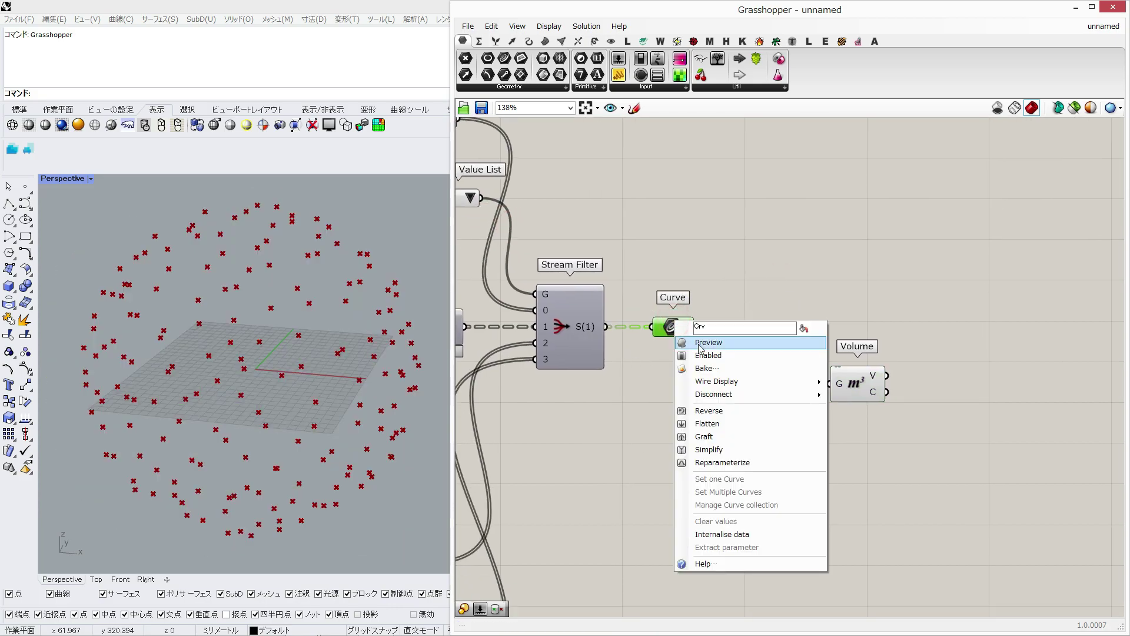
click(699, 345)
right_drag(869, 345, 836, 345)
click(836, 346)
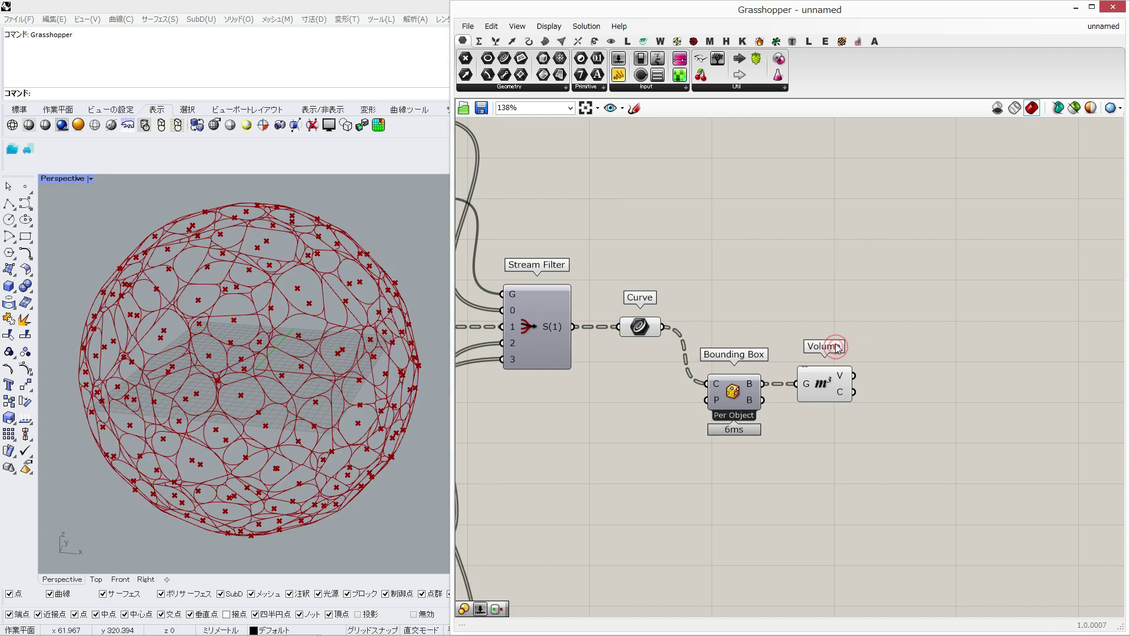
Add a Scale component to the right of Volume and connect the Curve parameter to its G input
double_click(804, 335)
text(scale)
click(794, 323)
drag(792, 330, 899, 342)
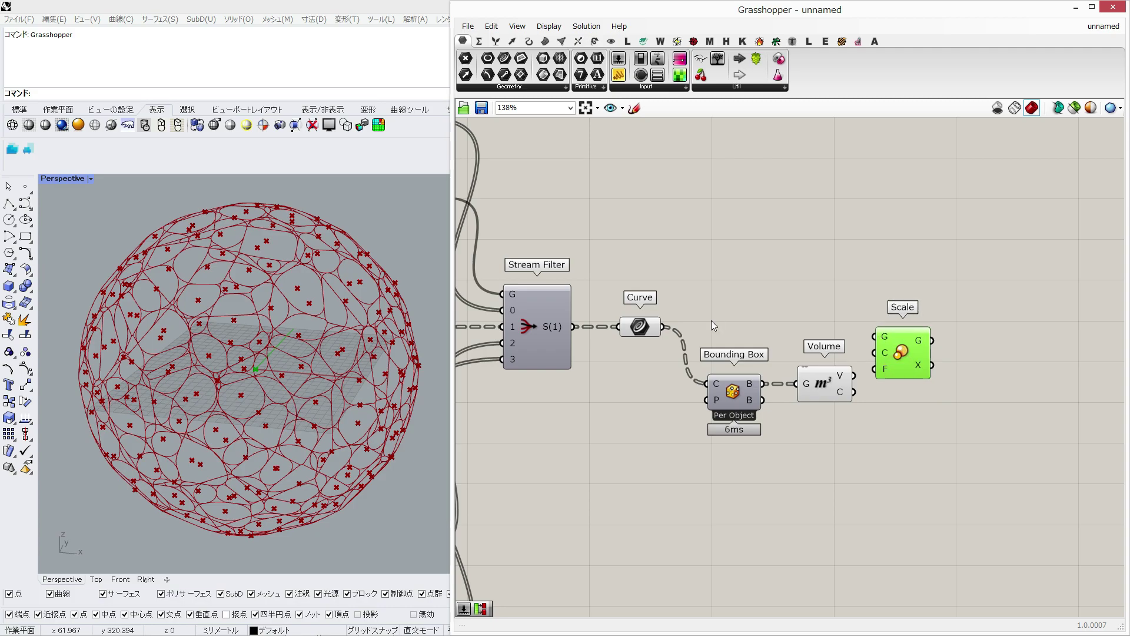
drag(664, 326, 918, 373)
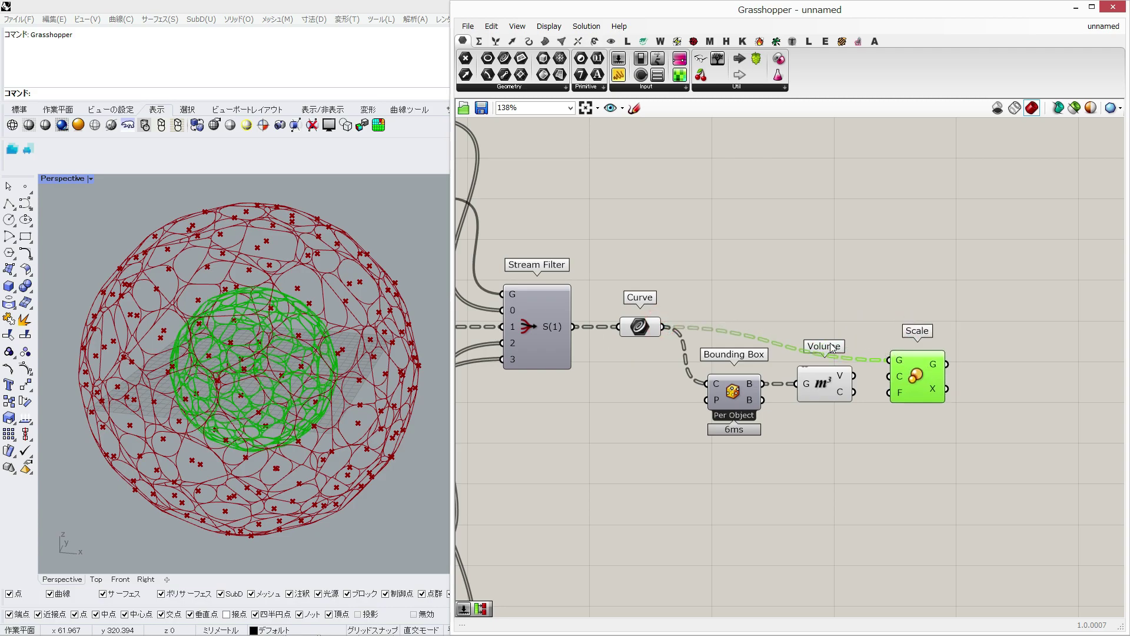
Insert a Relay in the wire from Curve to Scale and arrange it above the Volume component
double_click(807, 353)
drag(806, 352, 865, 327)
drag(911, 375, 930, 409)
Connect Volume's C output to Scale's centre input and add a 0.7 number slider for the scale factor F
double_click(838, 469)
text(.7)
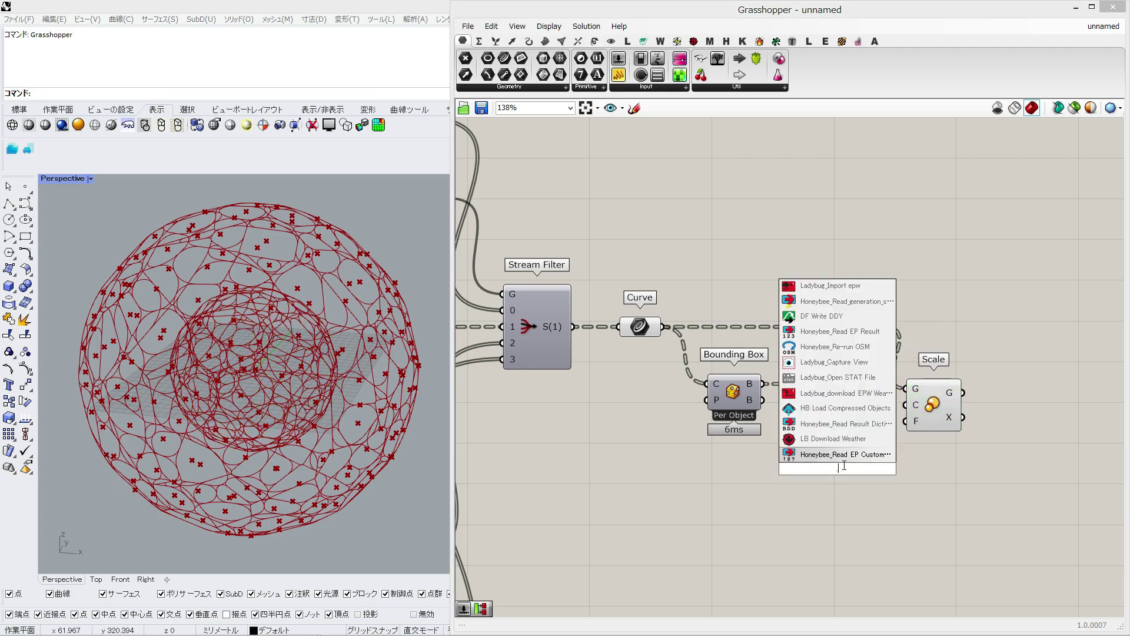
key(Return)
drag(886, 474, 849, 465)
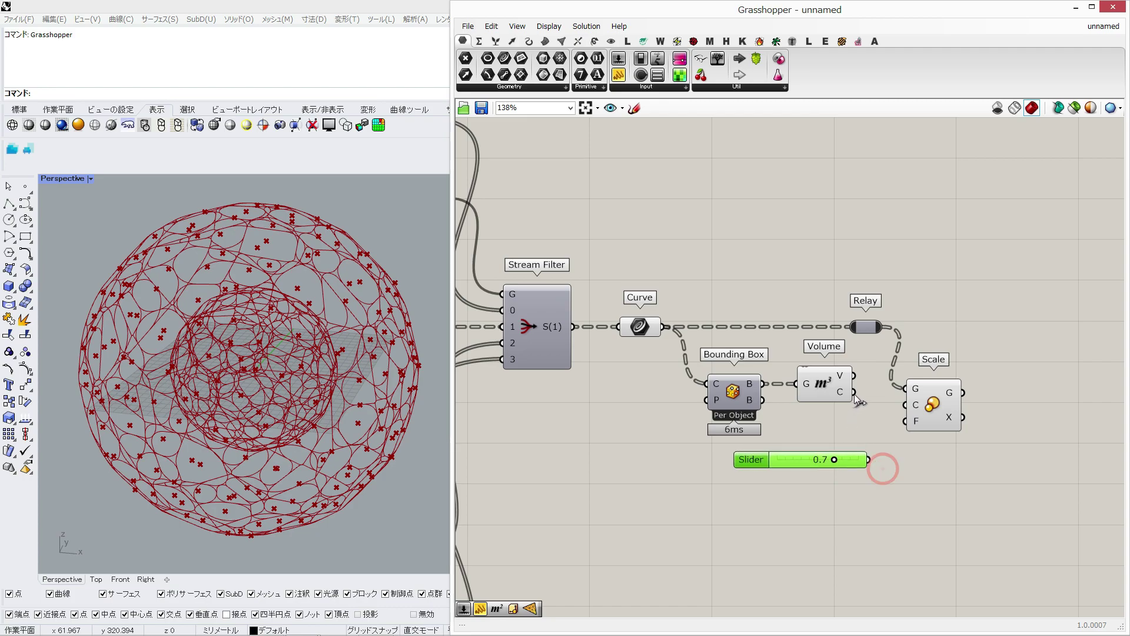
drag(883, 403, 864, 456)
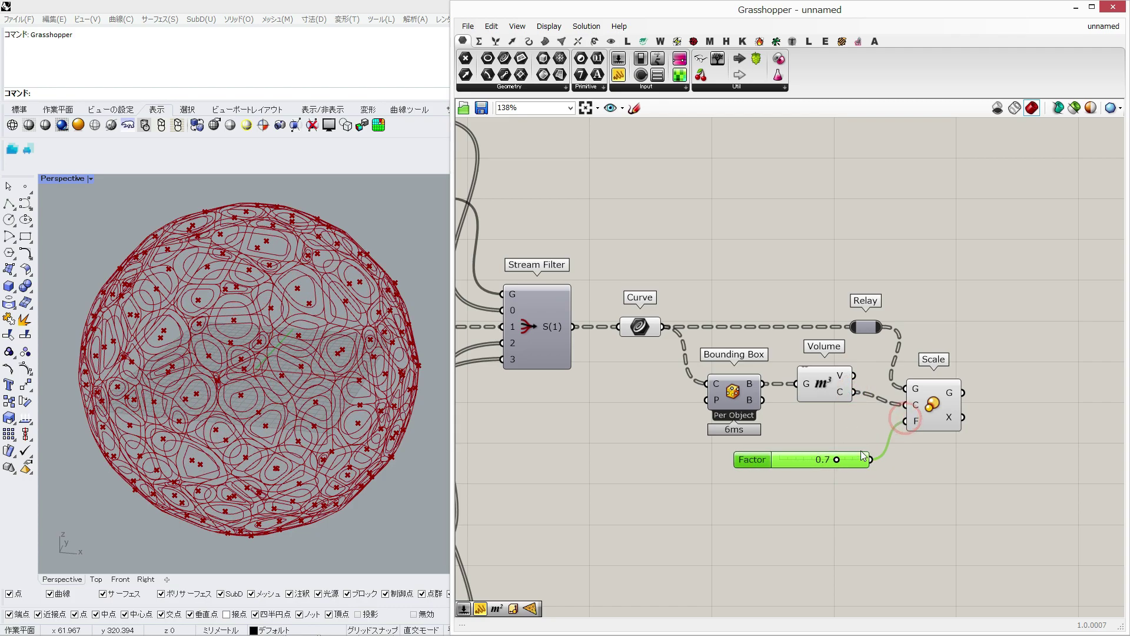
Hide the previews of the Bounding Box, Volume and Relay, leaving the Curve parameter out of the selection
mouse_move(882, 245)
mouse_down()
mouse_move(813, 333)
mouse_move(645, 393)
mouse_up()
ctrl+click(649, 331)
middle_click(790, 342)
click(820, 311)
click(780, 232)
Examine the original and scaled curves up close and cycle the Value List through all patterns, ending on 0
right_drag(266, 346, 268, 356)
scroll(274, 253, up, 10)
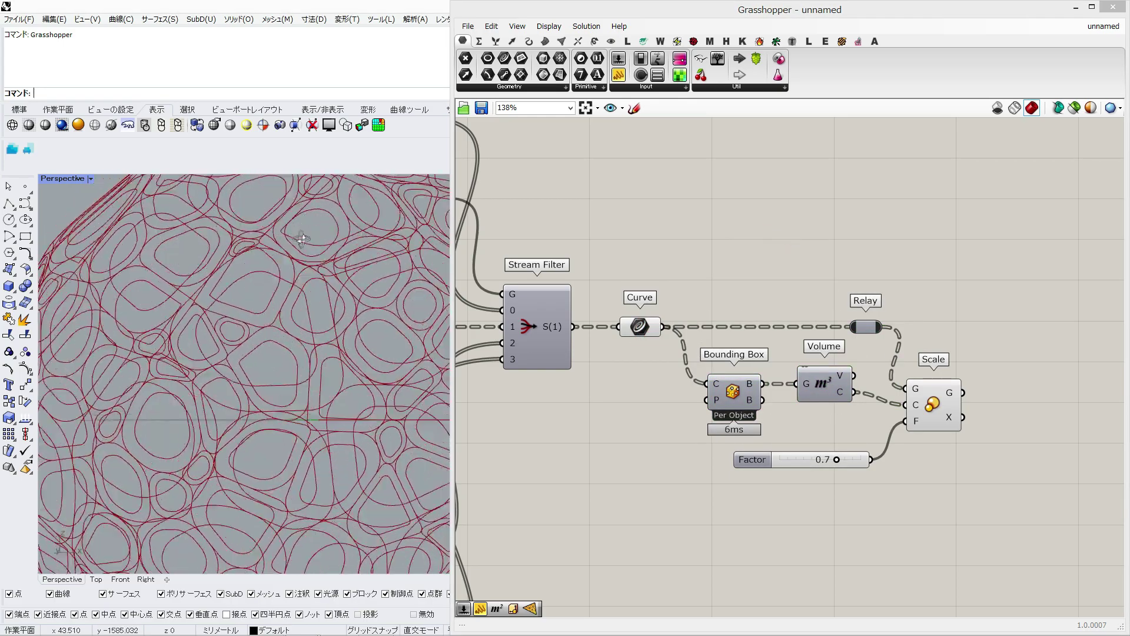
scroll(289, 265, down, 7)
right_drag(564, 266, 641, 273)
click(511, 206)
click(536, 225)
click(513, 204)
click(527, 211)
click(500, 205)
click(516, 204)
click(530, 237)
click(516, 205)
click(536, 253)
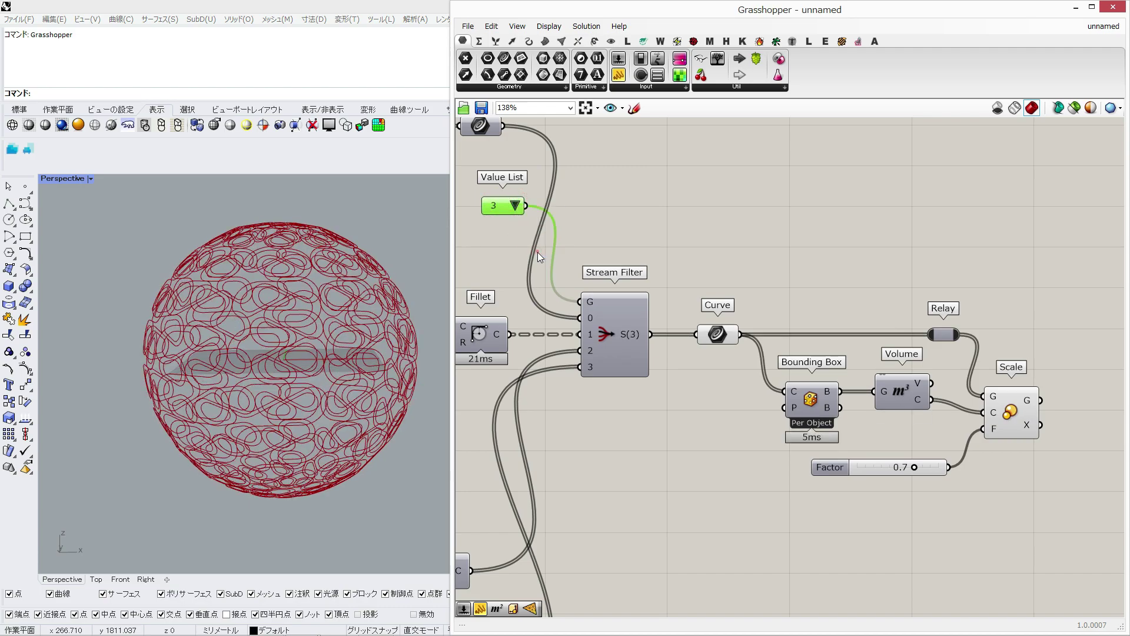
click(514, 206)
click(523, 217)
Add an Entwine component reduced to two inputs, feeding {0;0} from the Relay and {0;1} from Scale's G output
right_drag(1068, 381, 860, 361)
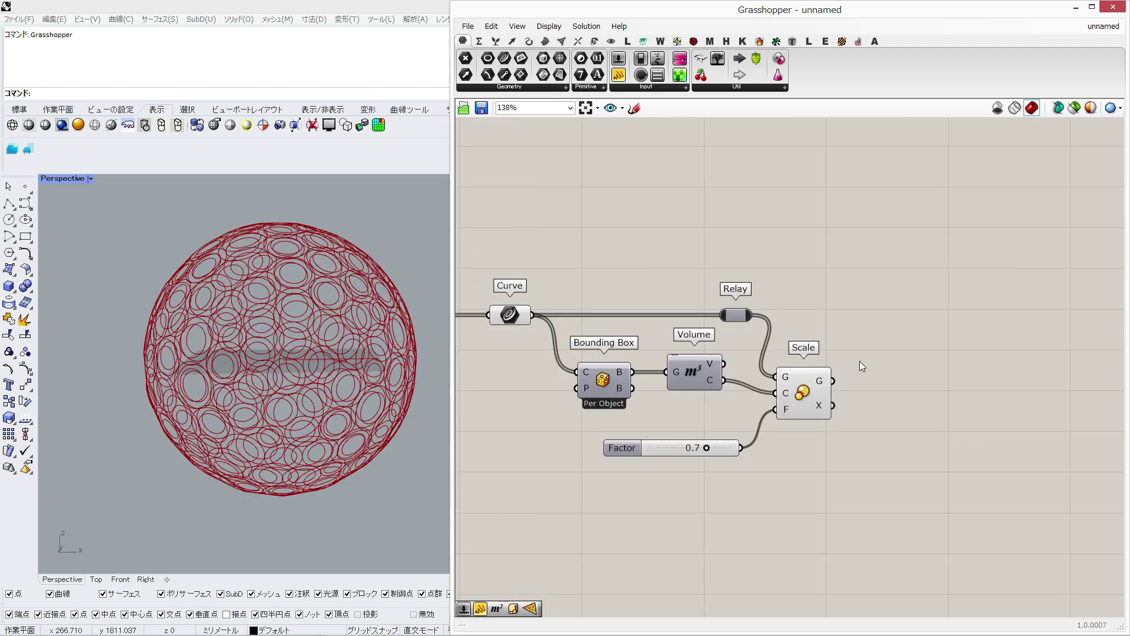
drag(798, 389, 804, 377)
double_click(826, 320)
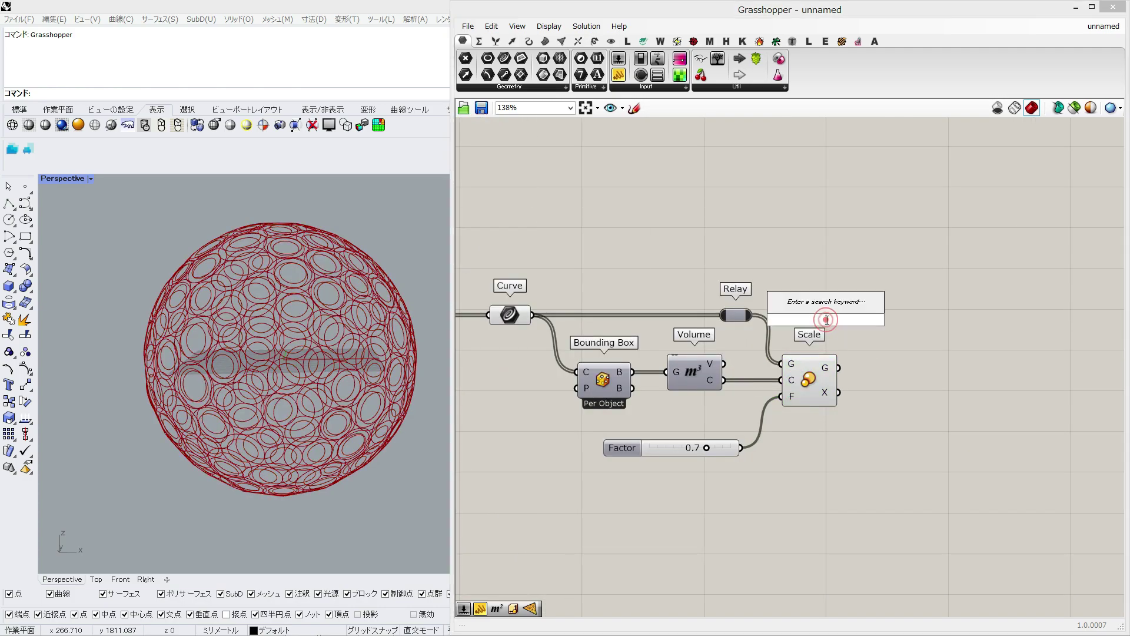
text(entwine)
key(Return)
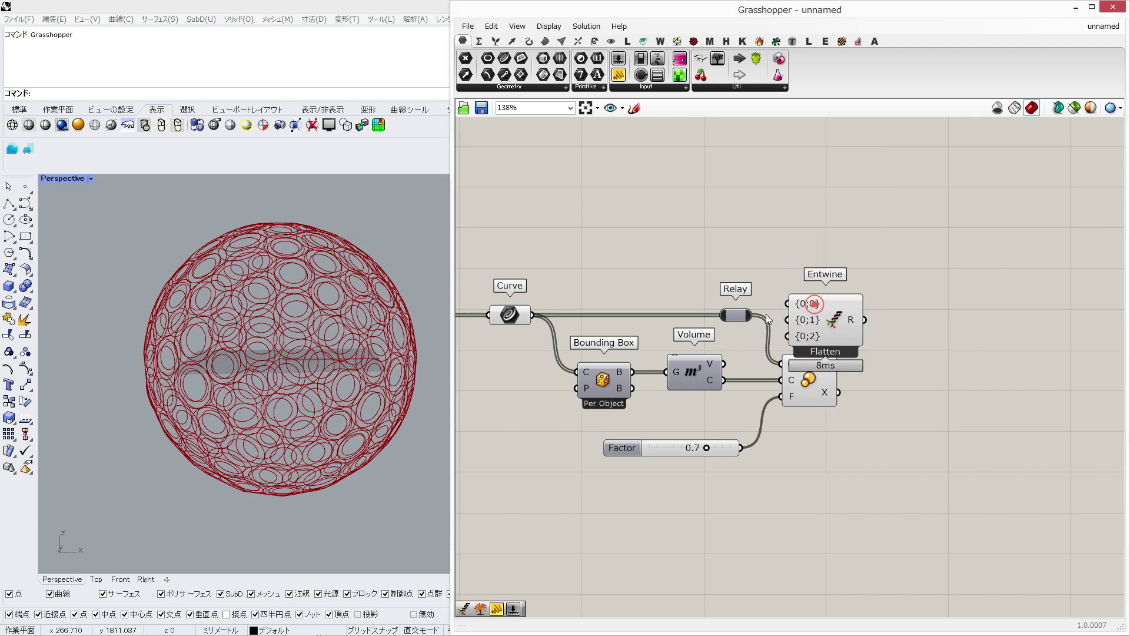
scroll(818, 341, up, 3)
scroll(818, 341, down, 1)
click(831, 334)
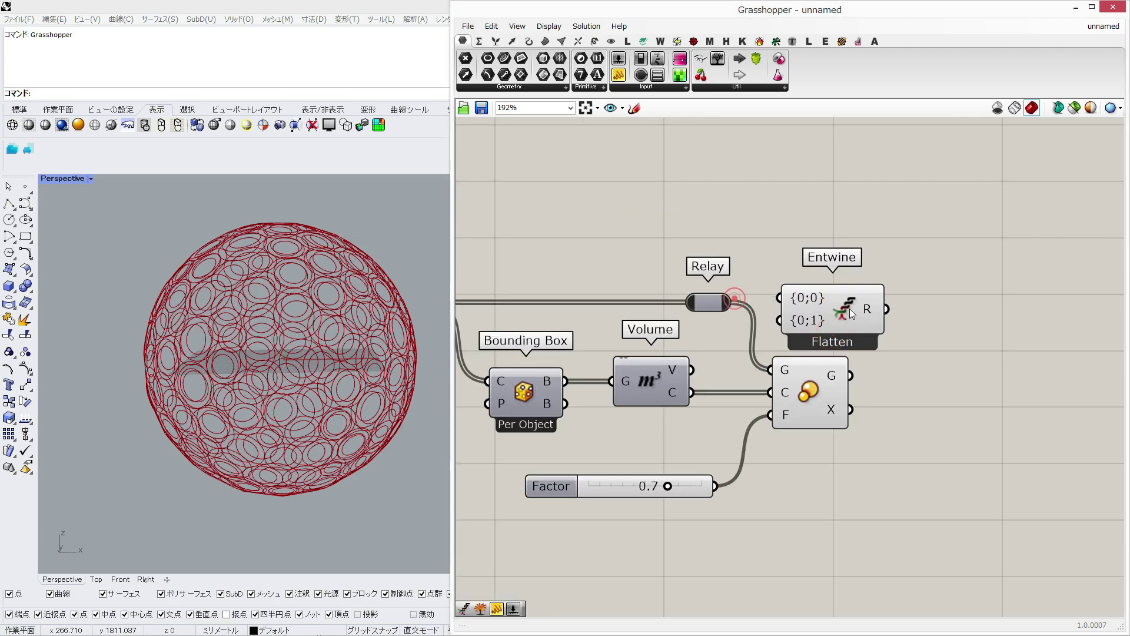
drag(789, 299, 732, 302)
drag(805, 322, 850, 375)
Attach a Panel to Entwine's R output to inspect the combined curve data
right_drag(902, 374, 790, 373)
double_click(869, 428)
text(panel)
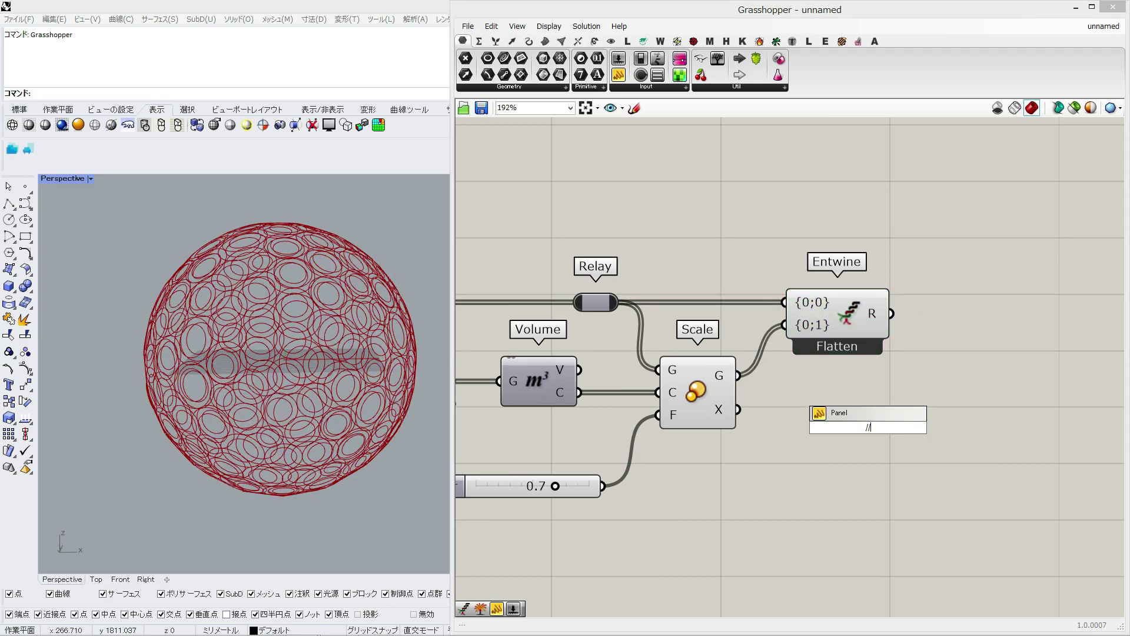
click(878, 423)
drag(909, 351, 946, 410)
right_drag(915, 387, 704, 319)
drag(910, 294, 916, 340)
Add a Flip Matrix component to the right of Entwine and feed it from the R output
double_click(736, 231)
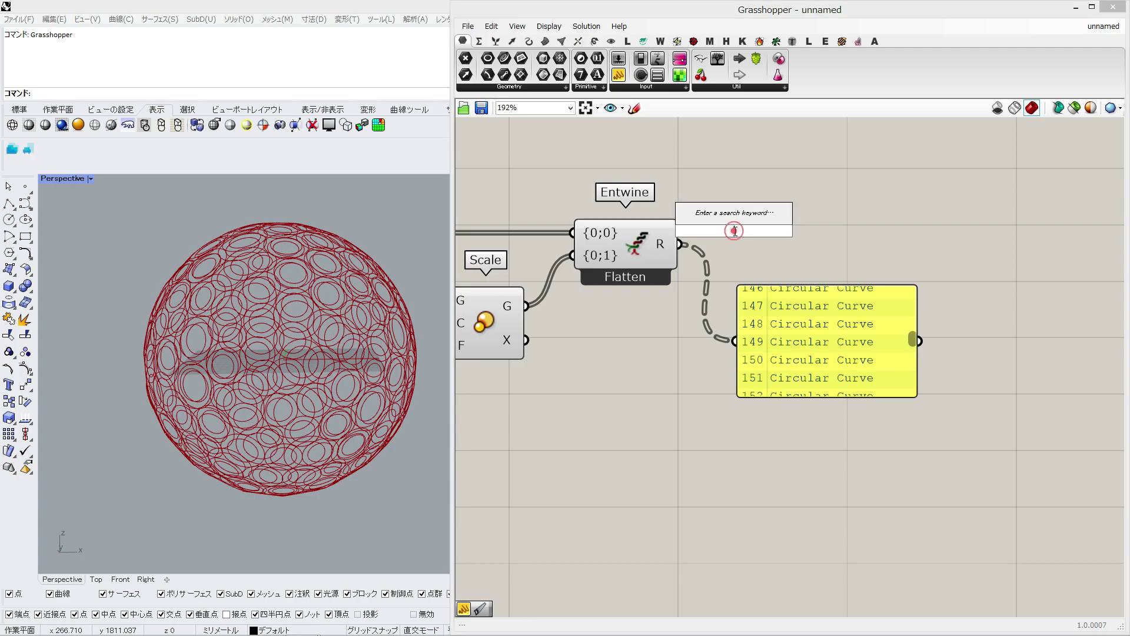
text(flipm)
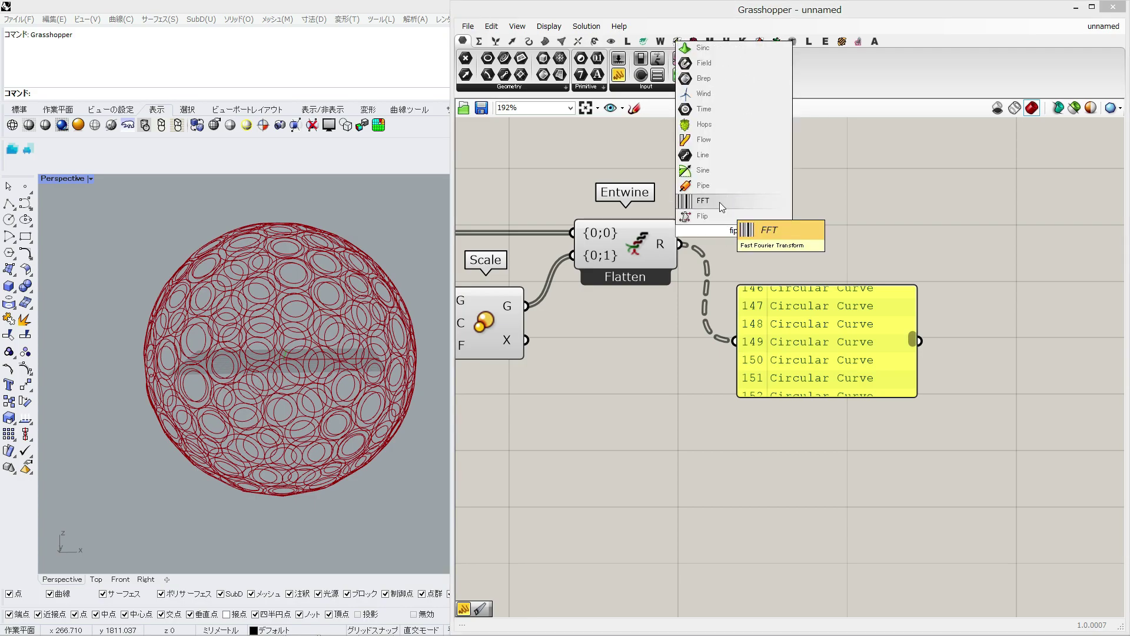
text(a)
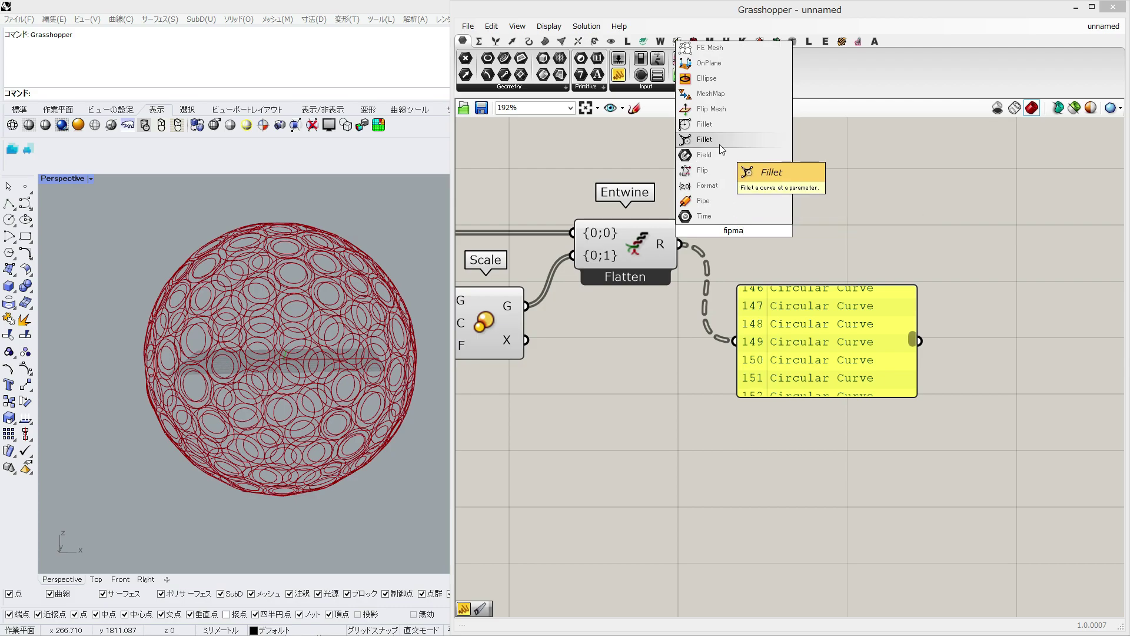
key(BackSpace)
key(BackSpace)
key(BackSpace)
key(BackSpace)
key(BackSpace)
text(flipma)
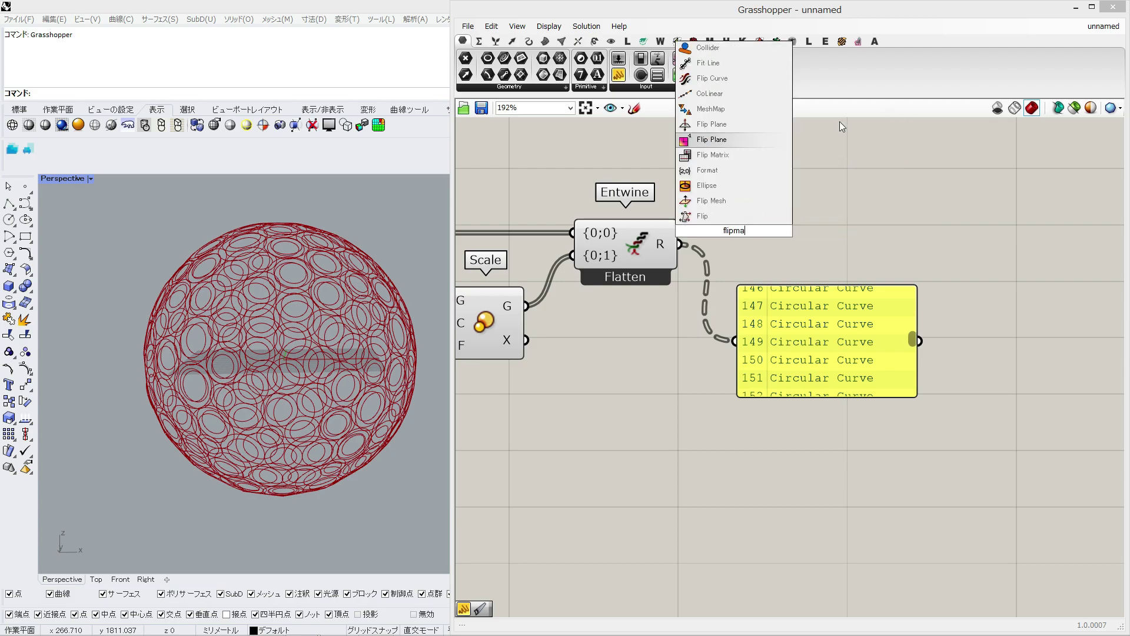
key(Return)
drag(682, 244, 695, 231)
drag(749, 221, 793, 235)
Feed the Panel from the Flip Matrix output and check how the curves are paired in branches
drag(817, 243, 735, 339)
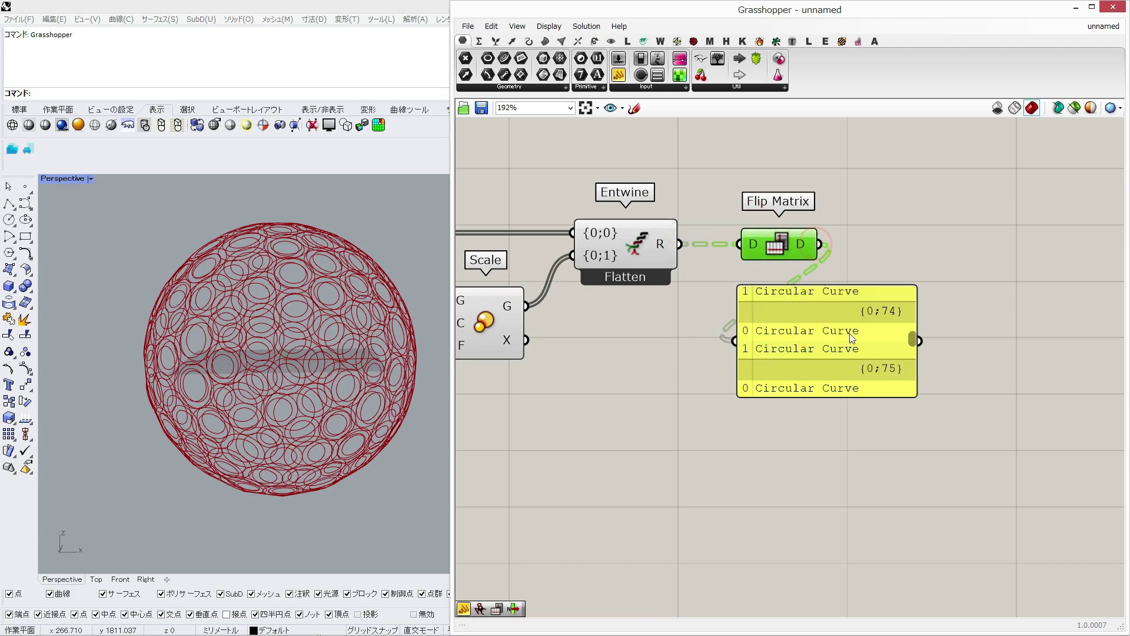
drag(909, 339, 909, 310)
drag(830, 325, 834, 366)
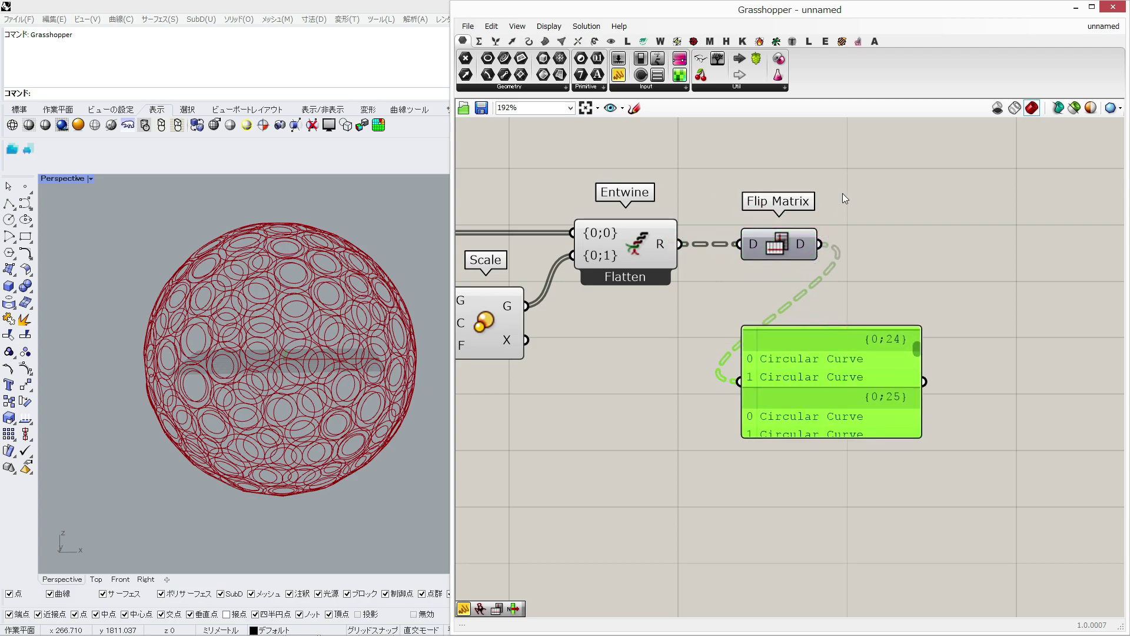
Hide the previews of the Relay, Volume, Scale and Entwine components and enable the preview of Flip Matrix
right_drag(706, 365, 855, 371)
scroll(855, 371, down, 2)
drag(837, 223, 574, 442)
middle_click(756, 378)
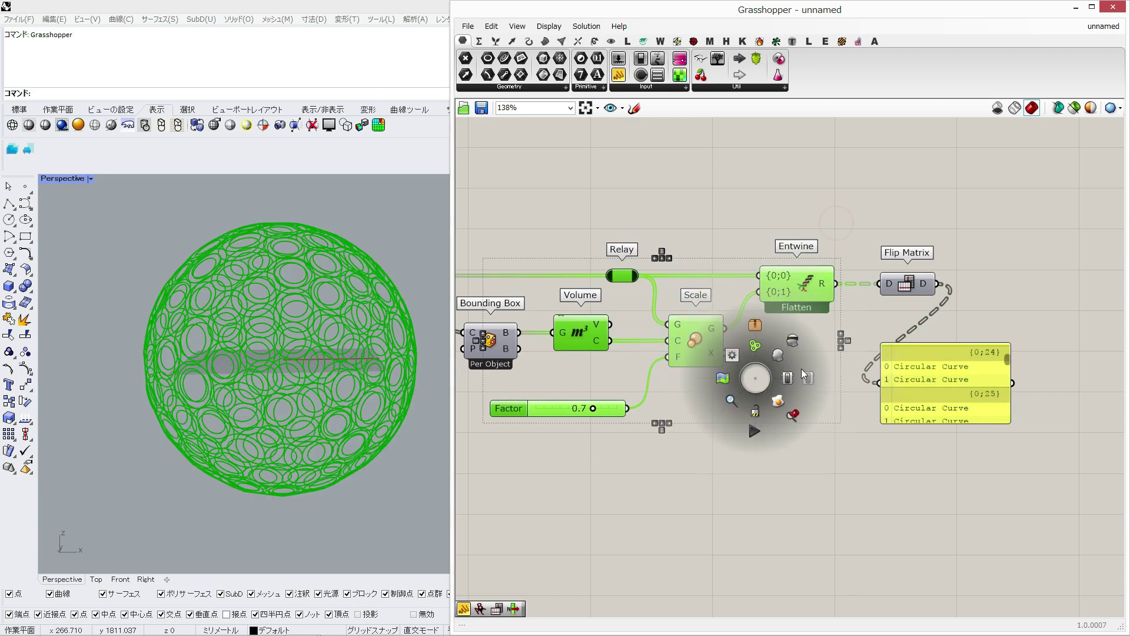
click(792, 341)
drag(1031, 225, 895, 348)
middle_click(908, 210)
click(930, 188)
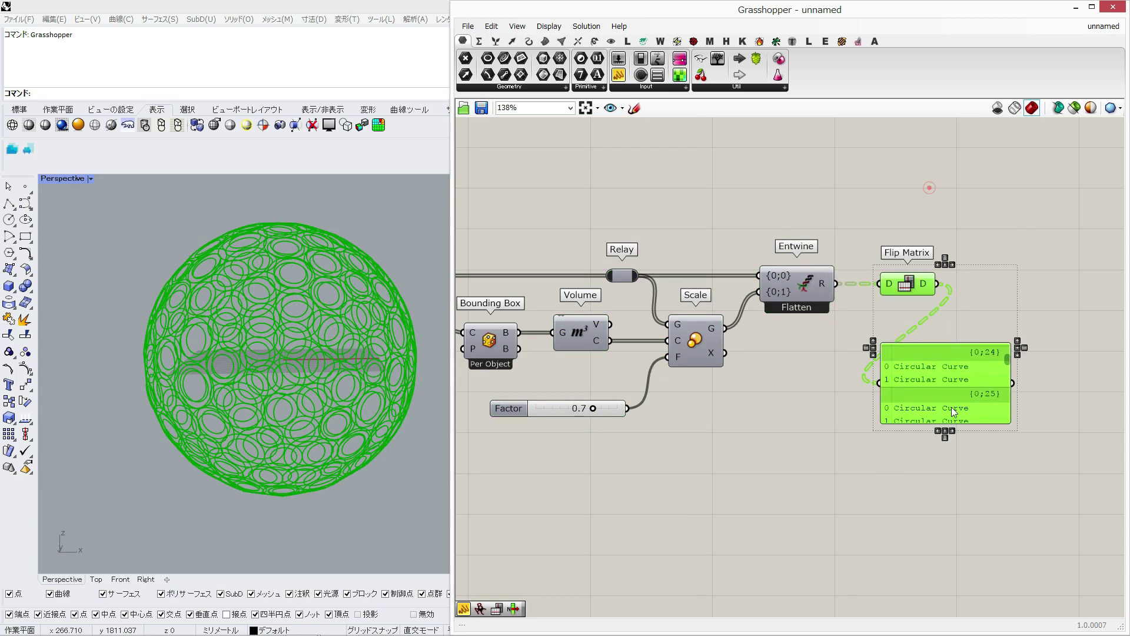
Delete the Panel below Flip Matrix
click(963, 486)
click(966, 416)
key(Delete)
Hide the preview of the Curve parameter that follows the Stream Filter
right_drag(713, 353, 832, 359)
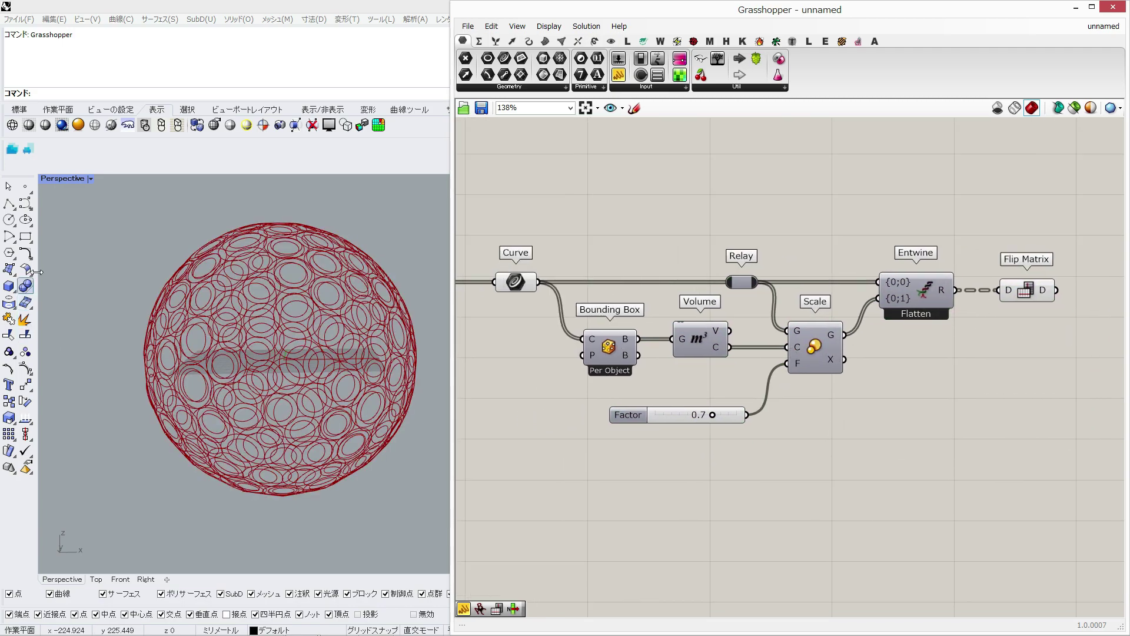
right_drag(543, 228, 871, 234)
scroll(871, 234, down, 1)
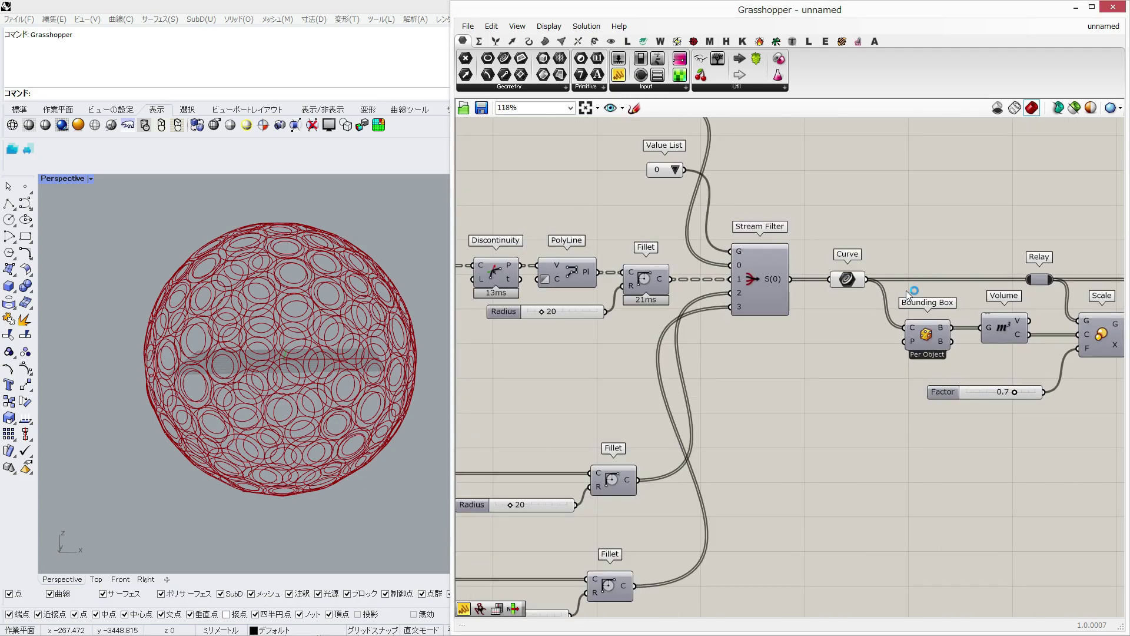
right_drag(906, 291, 710, 287)
drag(628, 303, 626, 305)
middle_click(634, 286)
click(670, 248)
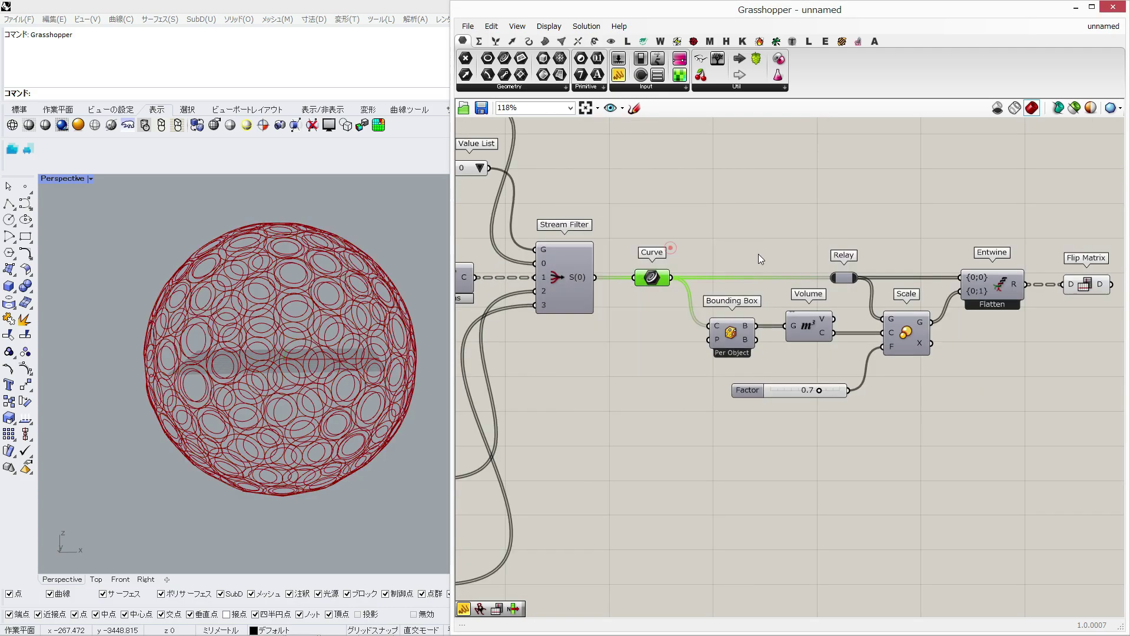
Add a second Scale component after Flip Matrix and connect the Flip Matrix output to its G input
right_drag(984, 247, 633, 250)
click(764, 367)
scroll(737, 320, up, 3)
click(750, 268)
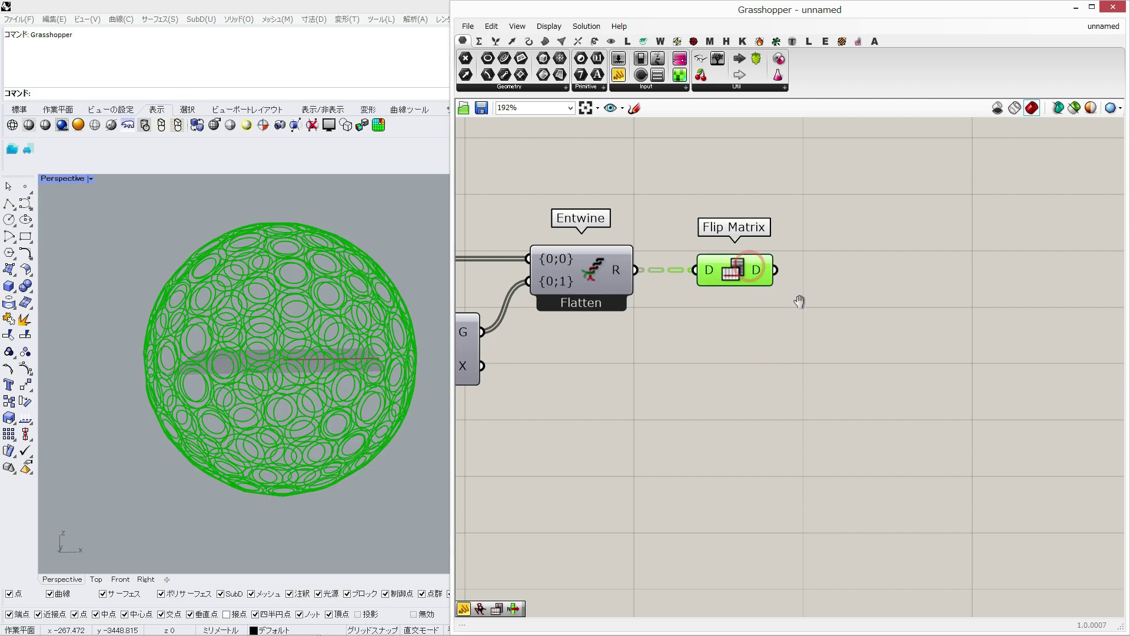
right_drag(849, 328, 776, 331)
click(779, 331)
double_click(788, 331)
text(scale)
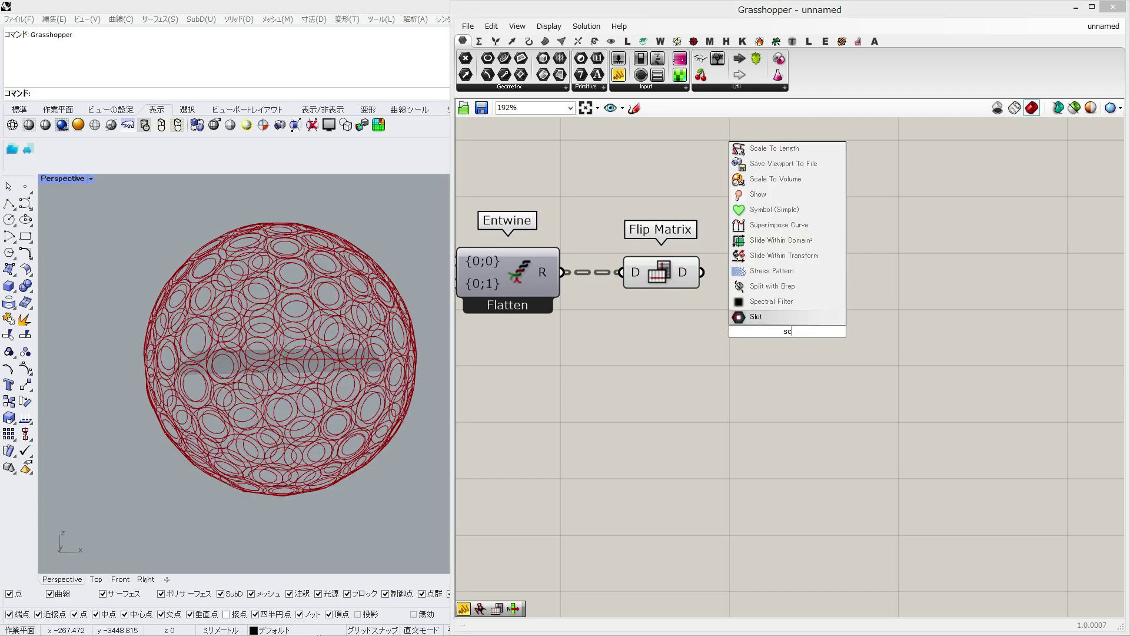
click(804, 289)
drag(702, 272, 813, 383)
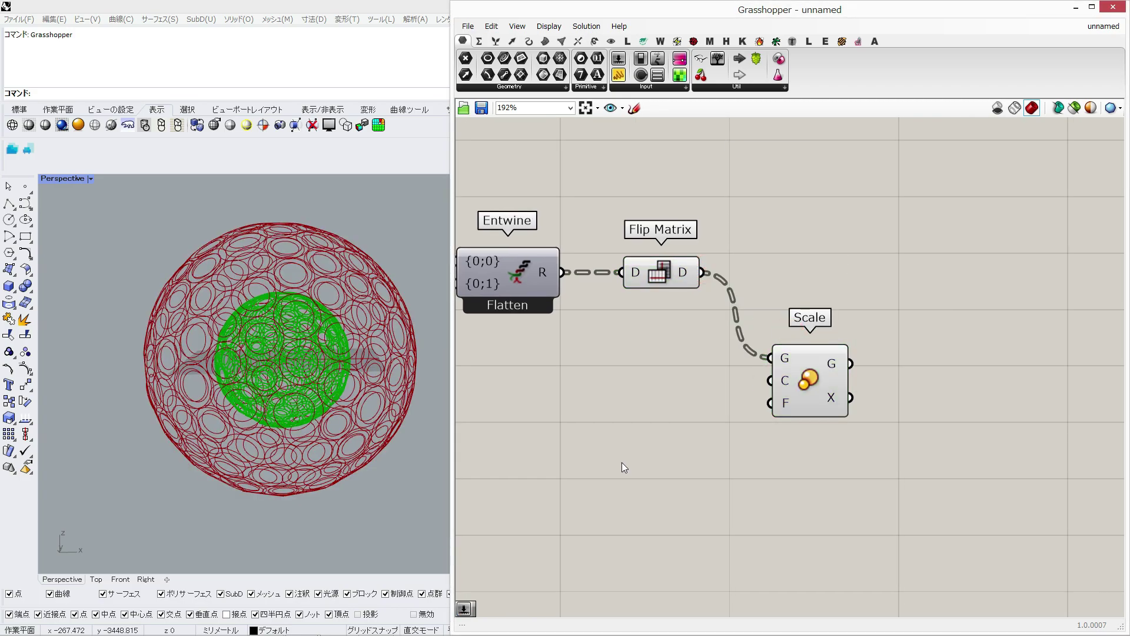
Add a number slider at 0.7, connect it to the second Scale component's F input, and set it to 0.8
double_click(622, 462)
text(.7)
key(Return)
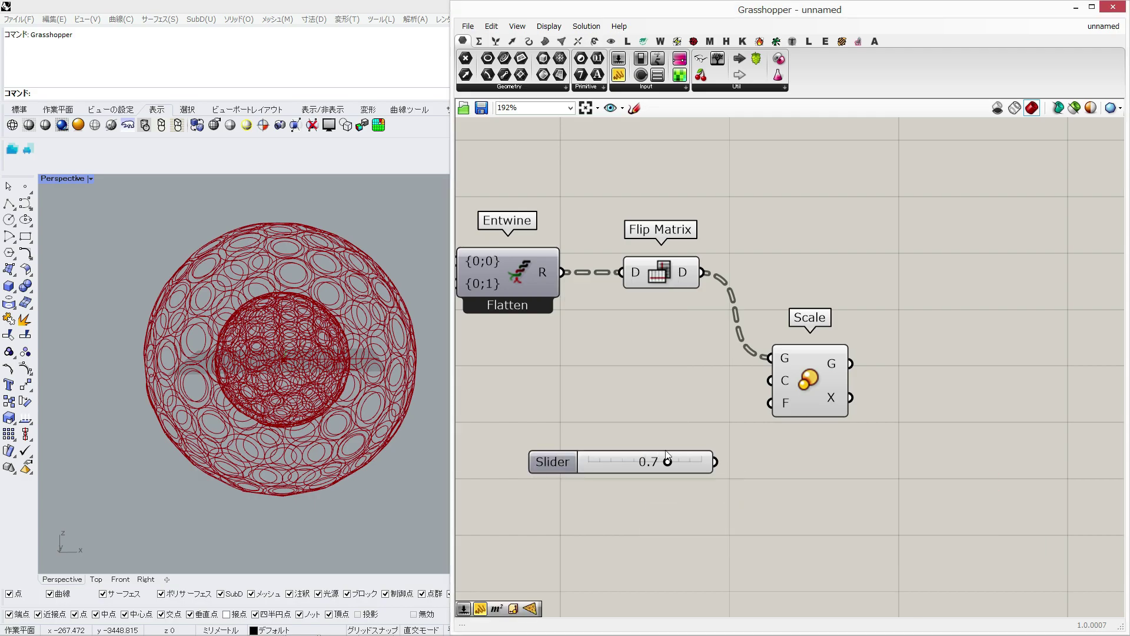
drag(783, 380, 771, 402)
double_click(814, 324)
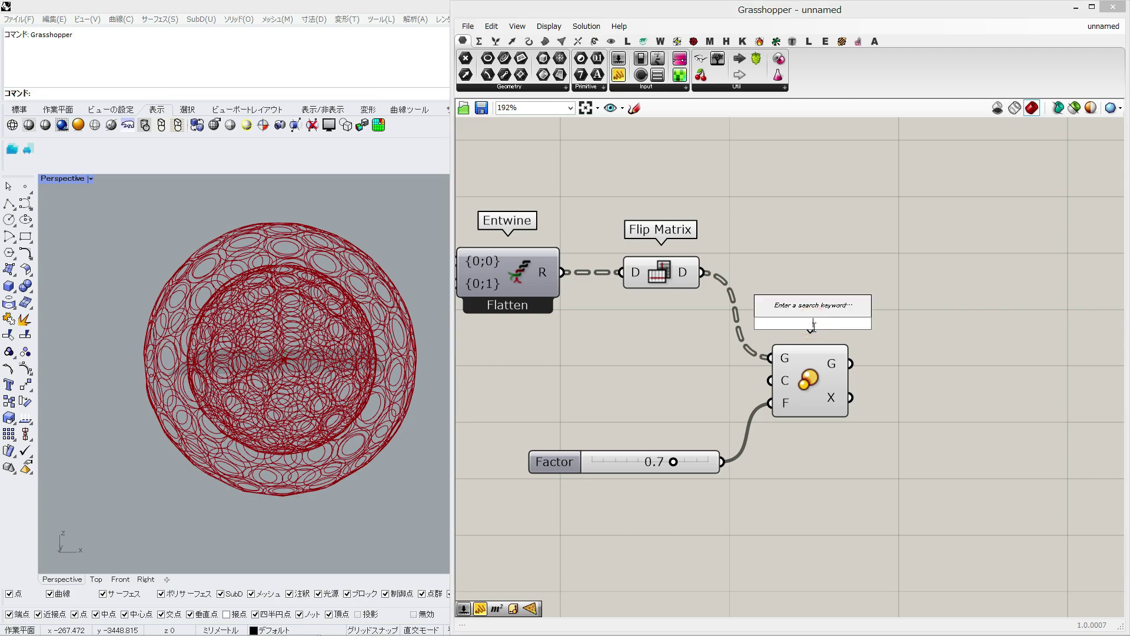
click(674, 381)
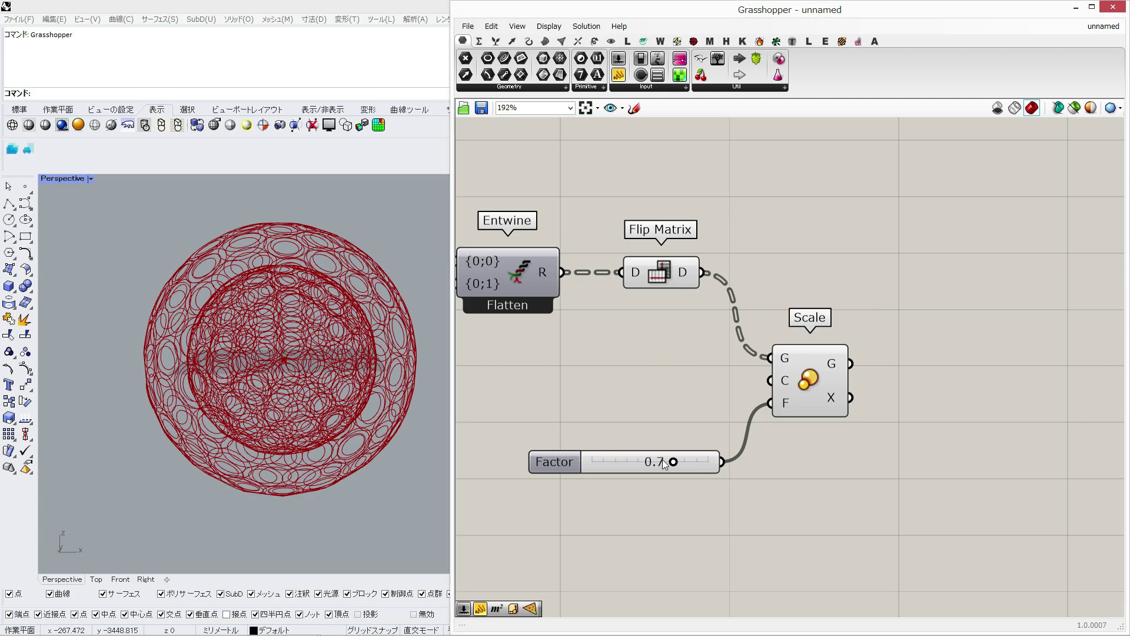
drag(672, 459, 685, 459)
Add a List Item component beside the second Scale component and give it an additional +1 output
right_drag(889, 384, 825, 383)
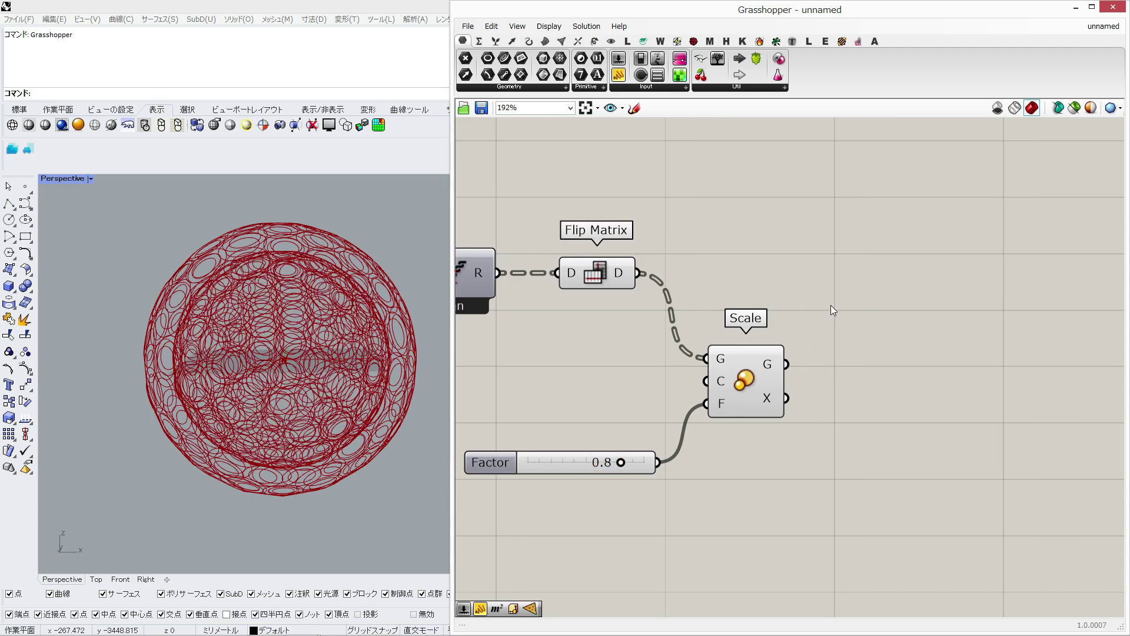
double_click(832, 305)
text(list item)
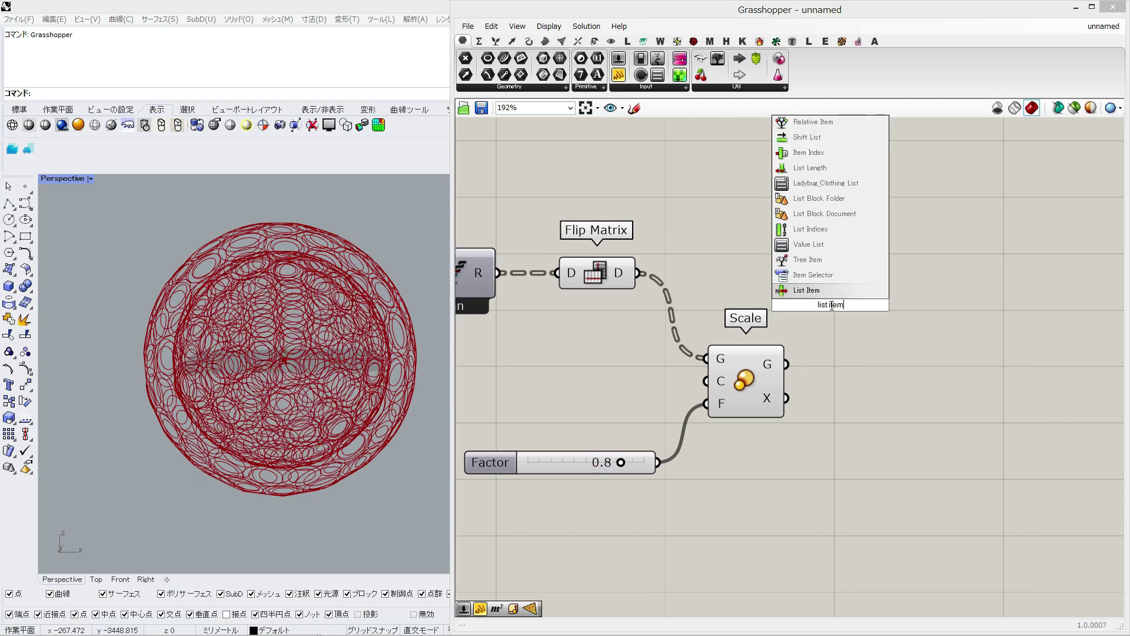
key(Return)
scroll(793, 322, up, 3)
click(900, 356)
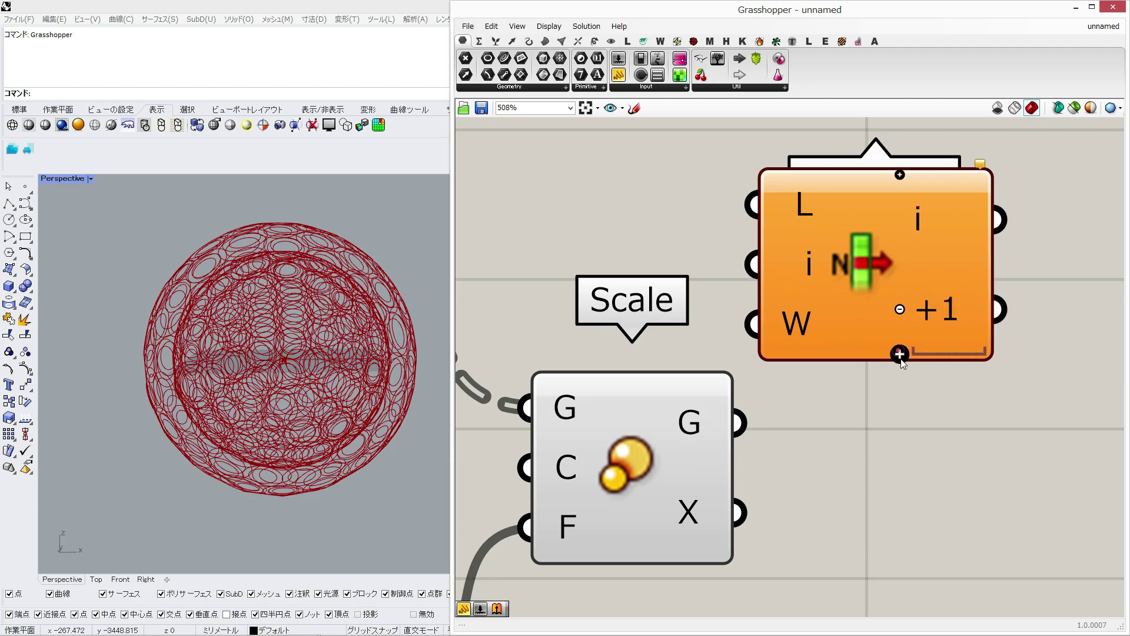
Connect Flip Matrix to the List Item's L input, and duplicate the List Item with its L input fed by Scale's G output
drag(561, 250, 971, 380)
drag(802, 398, 936, 353)
drag(971, 341, 967, 380)
scroll(1001, 395, down, 1)
right_drag(1001, 395, 867, 418)
scroll(867, 417, down, 3)
click(931, 505)
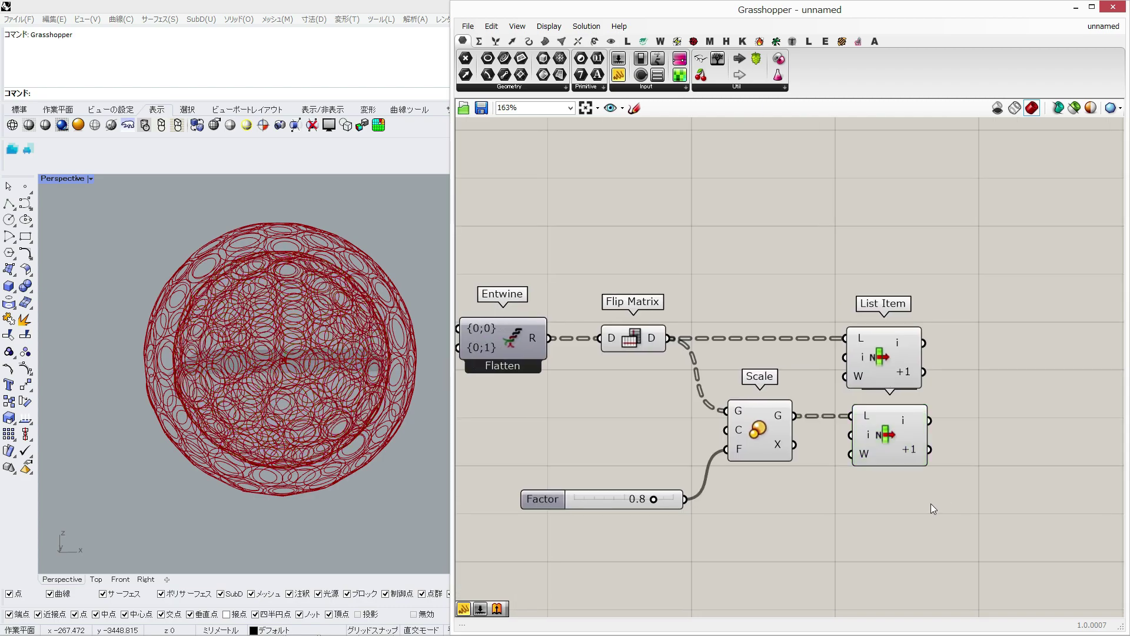
Check the outputs of both List Item components in turn with a temporary Curve parameter and delete that parameter
drag(505, 59, 963, 352)
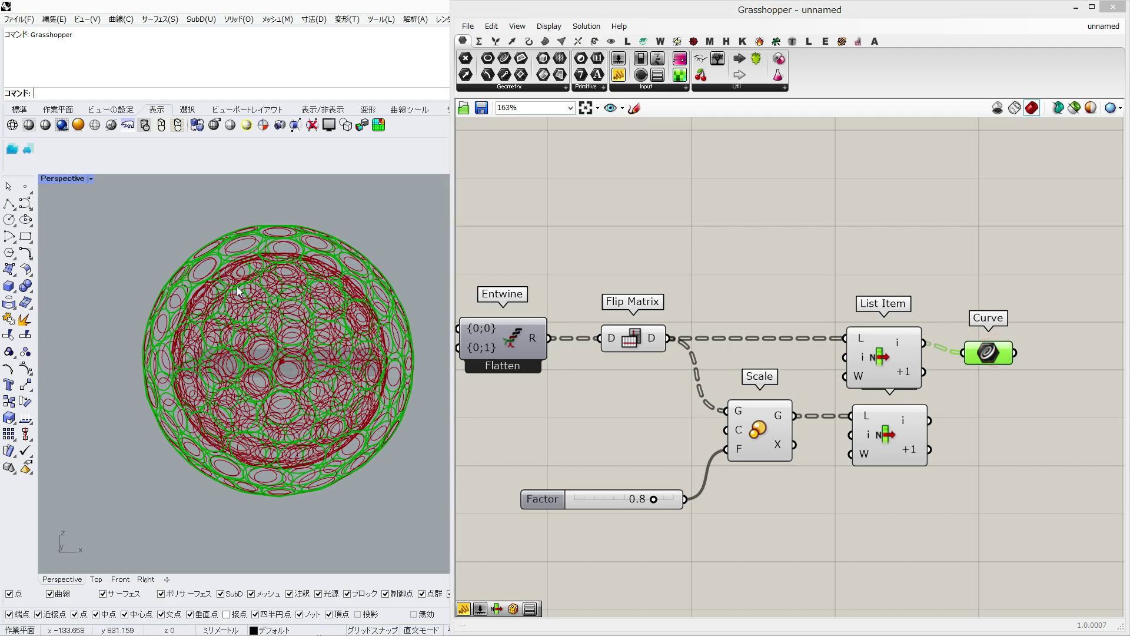
scroll(252, 289, up, 5)
right_drag(252, 288, 262, 242)
drag(925, 373, 967, 355)
drag(933, 418, 961, 365)
drag(932, 450, 966, 364)
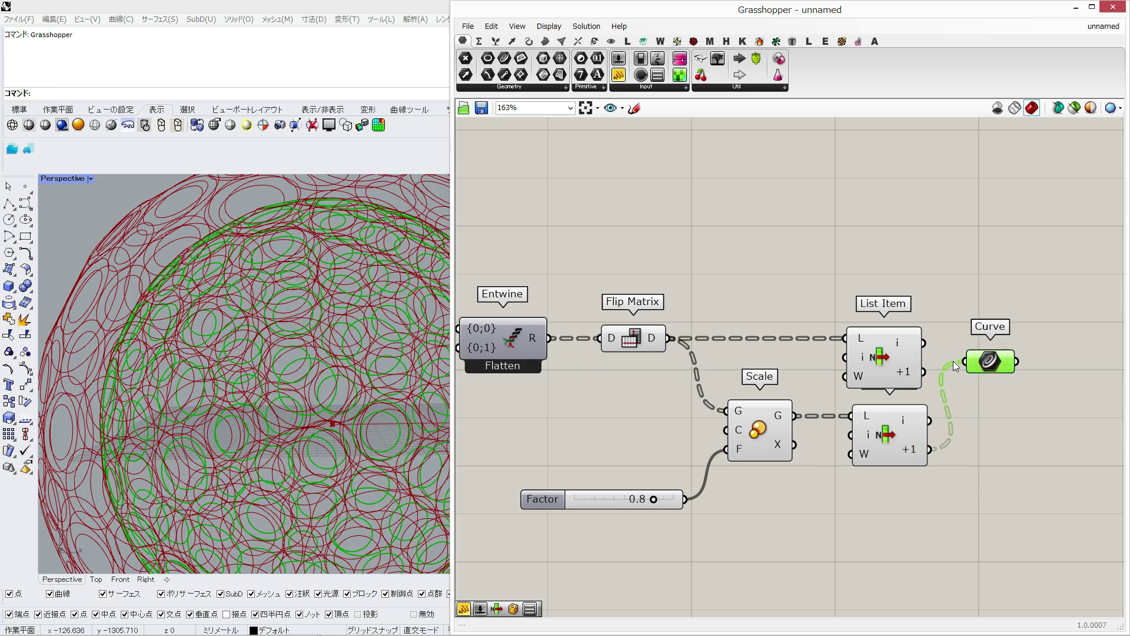
key(Delete)
Add a Ruled Surface component and connect the first List Item's i output to A and the second List Item's i output to B
right_drag(1024, 324, 913, 309)
double_click(913, 309)
text(ru)
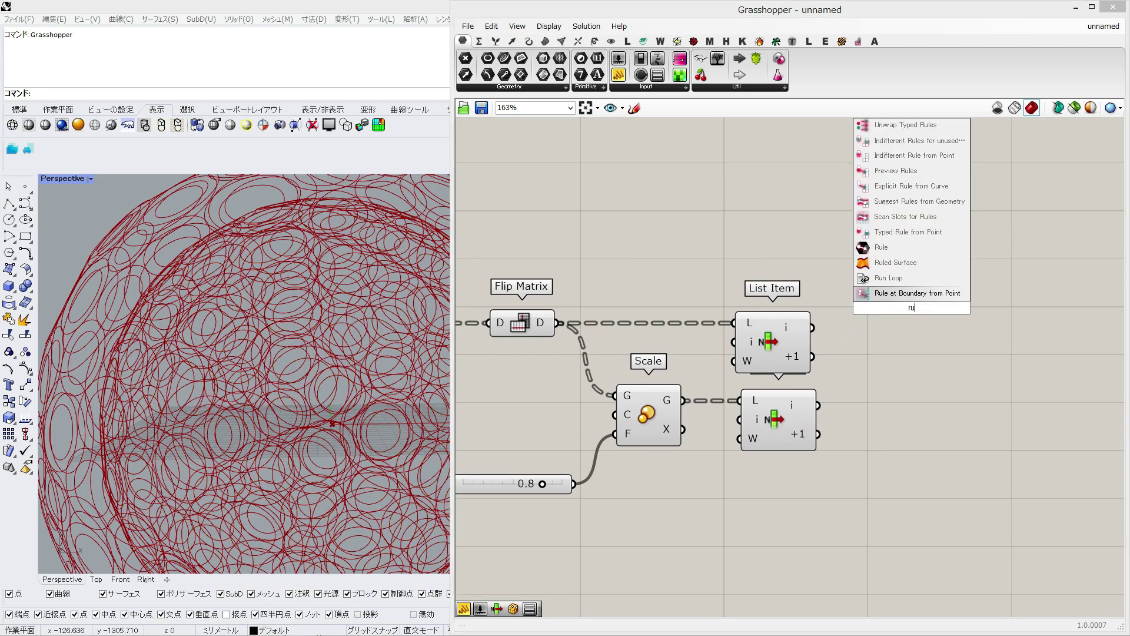
click(896, 262)
drag(789, 334, 795, 334)
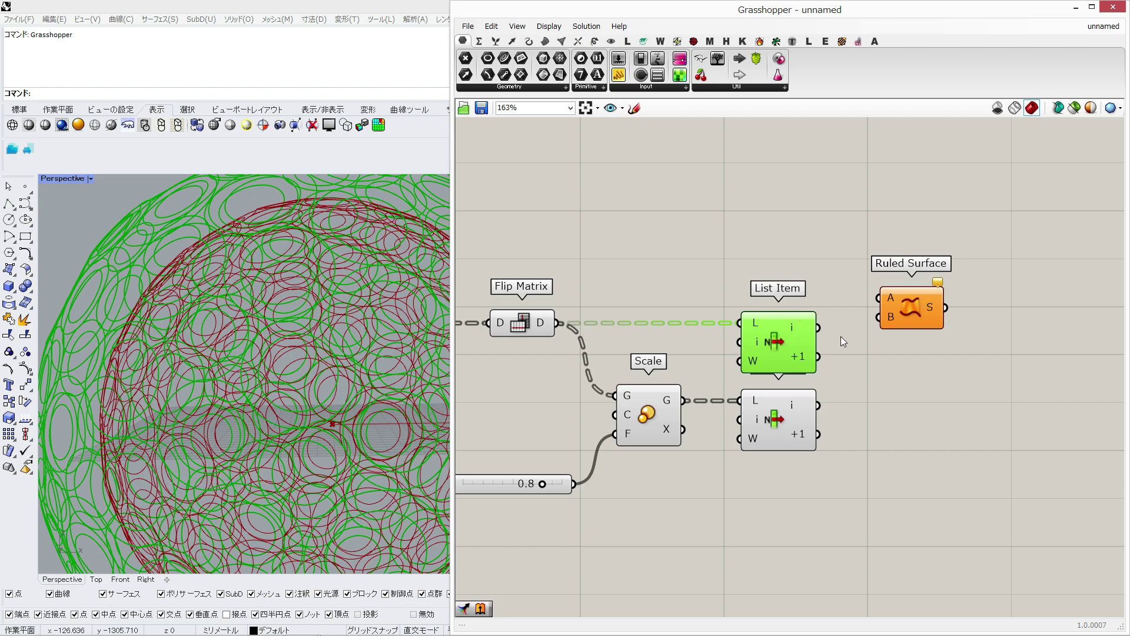
drag(879, 302, 879, 302)
drag(818, 406, 889, 317)
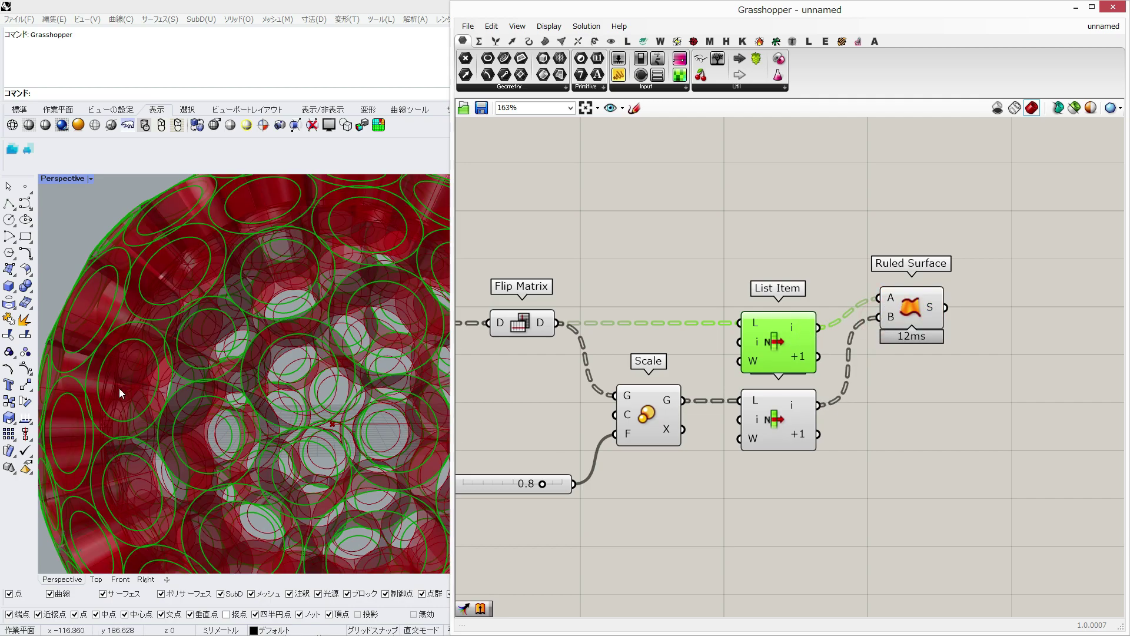
scroll(121, 393, down, 4)
click(965, 436)
Duplicate the Ruled Surface component and feed the copy's A and B inputs from the first List Item's i and +1 outputs
drag(905, 303, 943, 279)
key(ctrl+c)
key(ctrl+v)
click(844, 215)
click(982, 261)
right_drag(240, 370, 271, 353)
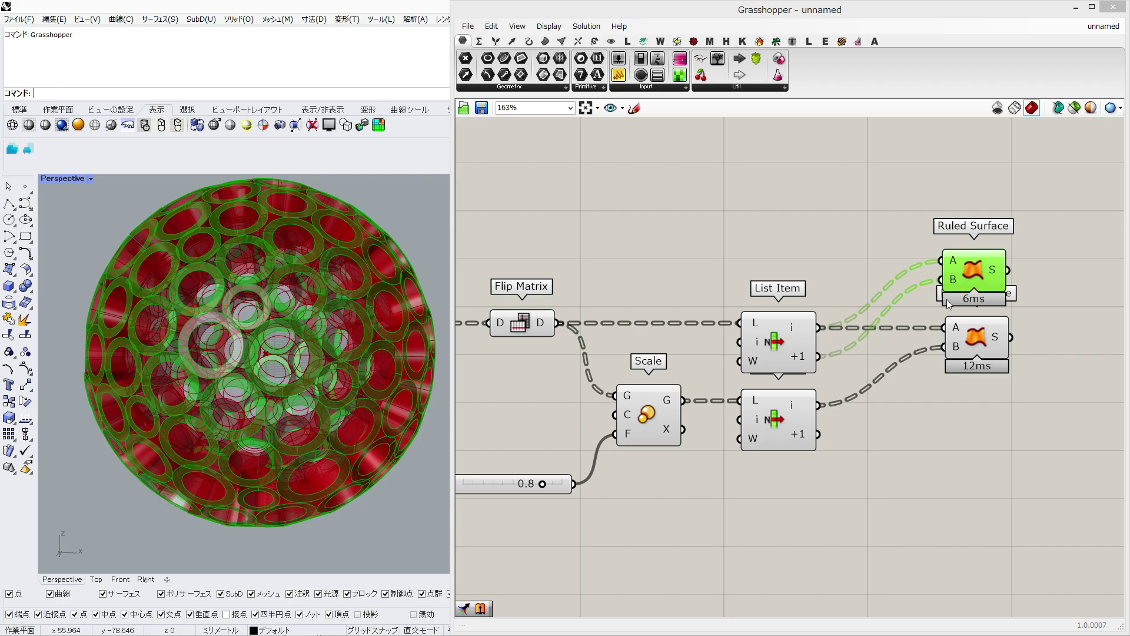
Make a third Ruled Surface copy joining the +1 output of the first List Item with the +1 output of the second
click(963, 334)
alt+drag(964, 337, 984, 430)
click(910, 494)
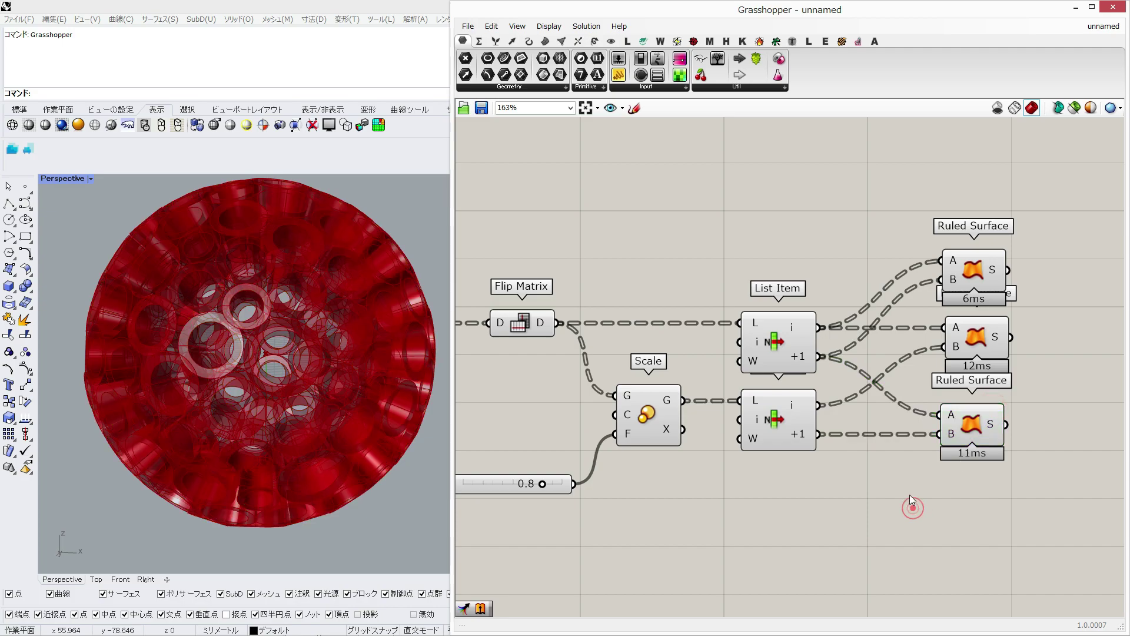
Add a fourth Ruled Surface component and connect the second List Item's i and +1 outputs to A and B
double_click(750, 224)
text(ru)
click(749, 177)
drag(745, 211, 933, 488)
drag(823, 434, 892, 484)
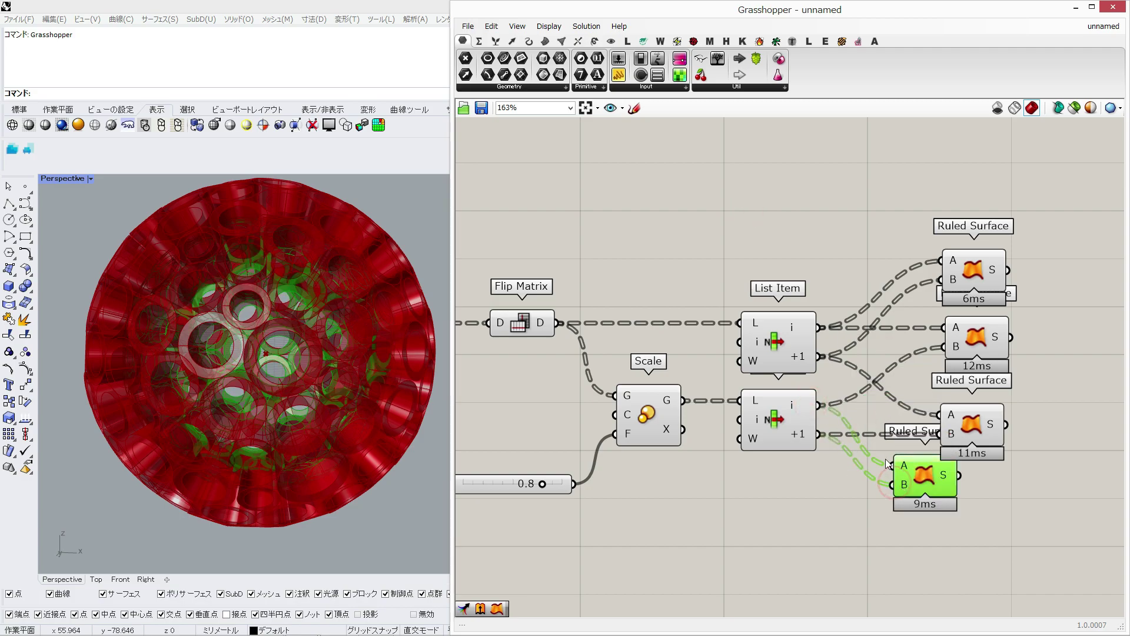
Place the fourth Ruled Surface below the others and align all four components in a column
drag(965, 494, 962, 510)
drag(872, 162, 1101, 589)
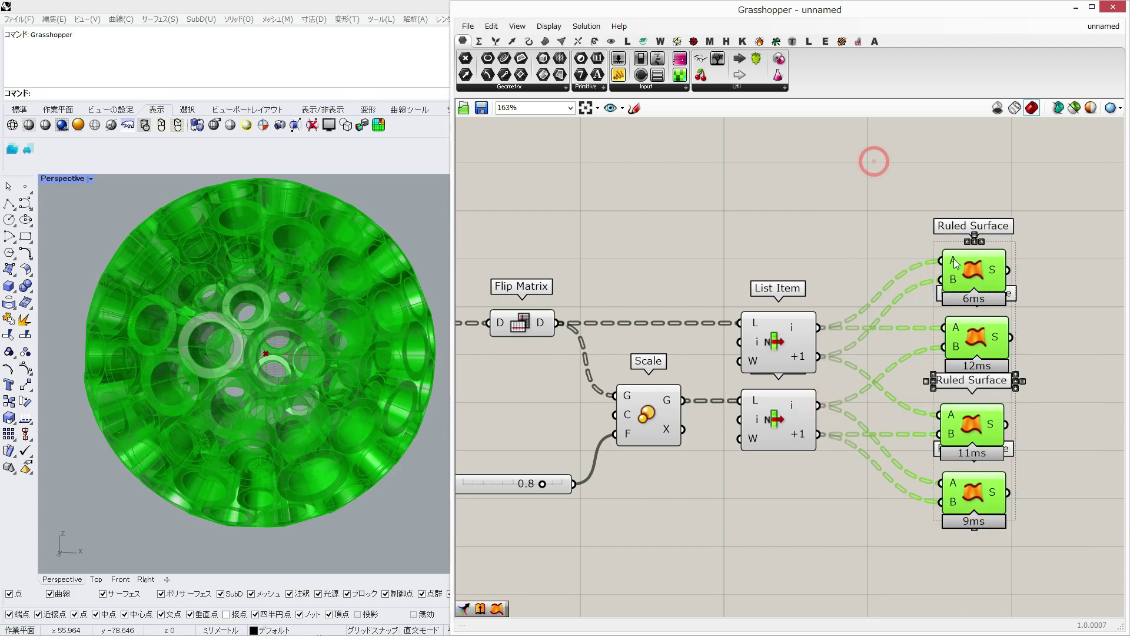
click(968, 241)
click(970, 236)
Add a Merge component and connect the four Ruled Surface outputs to its D1 to D4 inputs
right_drag(1056, 368, 995, 349)
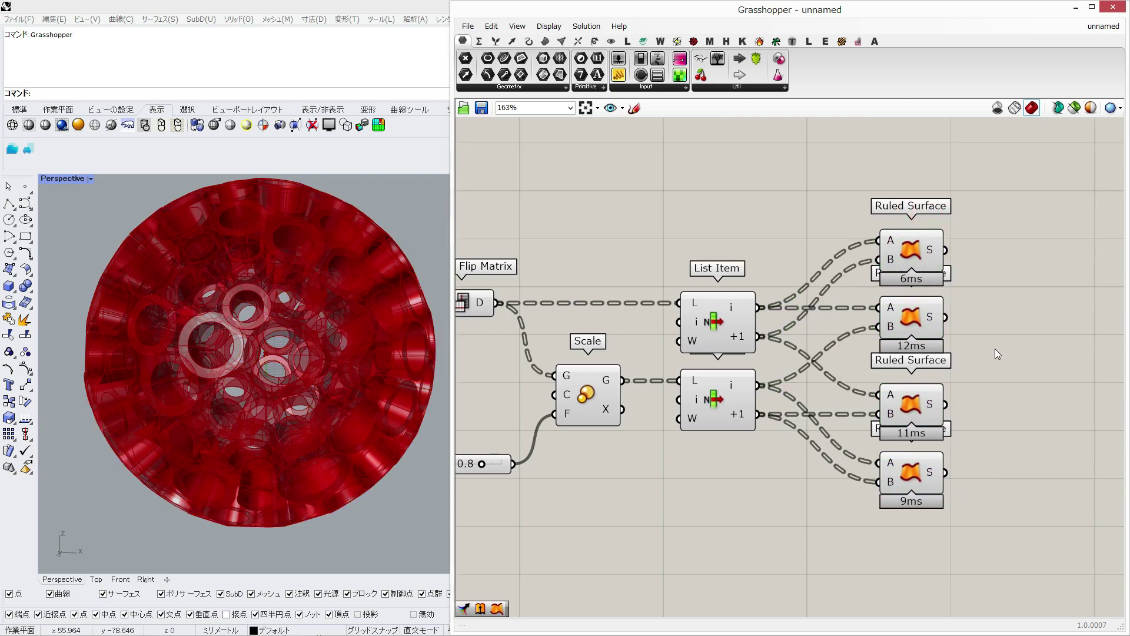
double_click(995, 347)
text(mer)
click(999, 313)
drag(945, 250, 1024, 326)
drag(946, 405, 1001, 347)
drag(946, 472, 1001, 367)
scroll(1008, 371, up, 5)
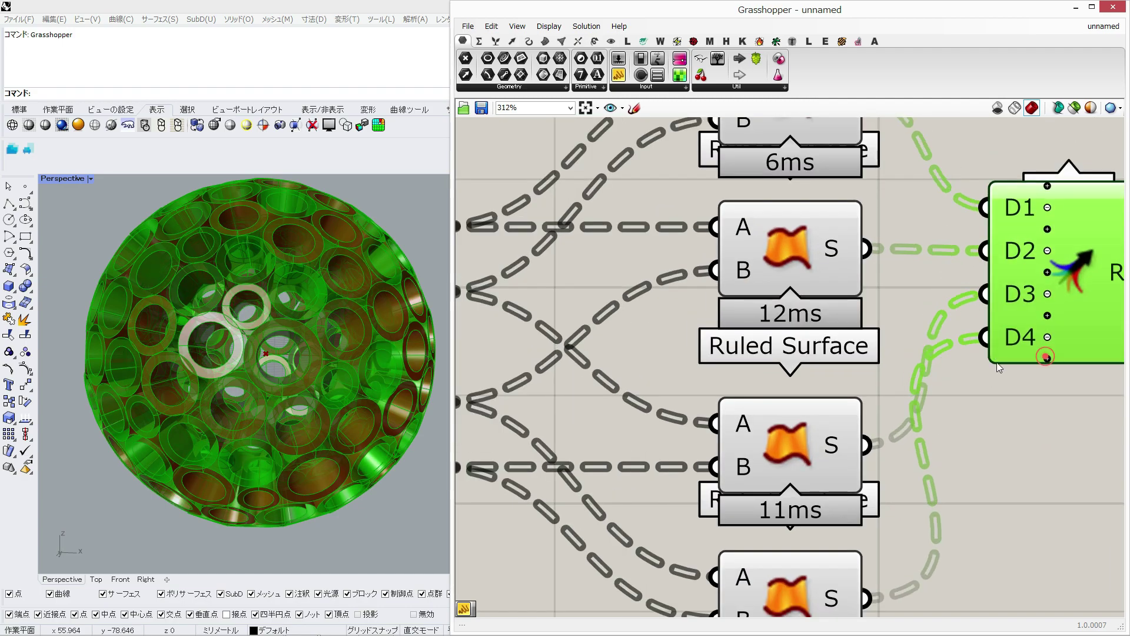
scroll(998, 362, down, 5)
Hide the preview of the Merge component
right_click(1043, 359)
click(1011, 382)
click(1017, 231)
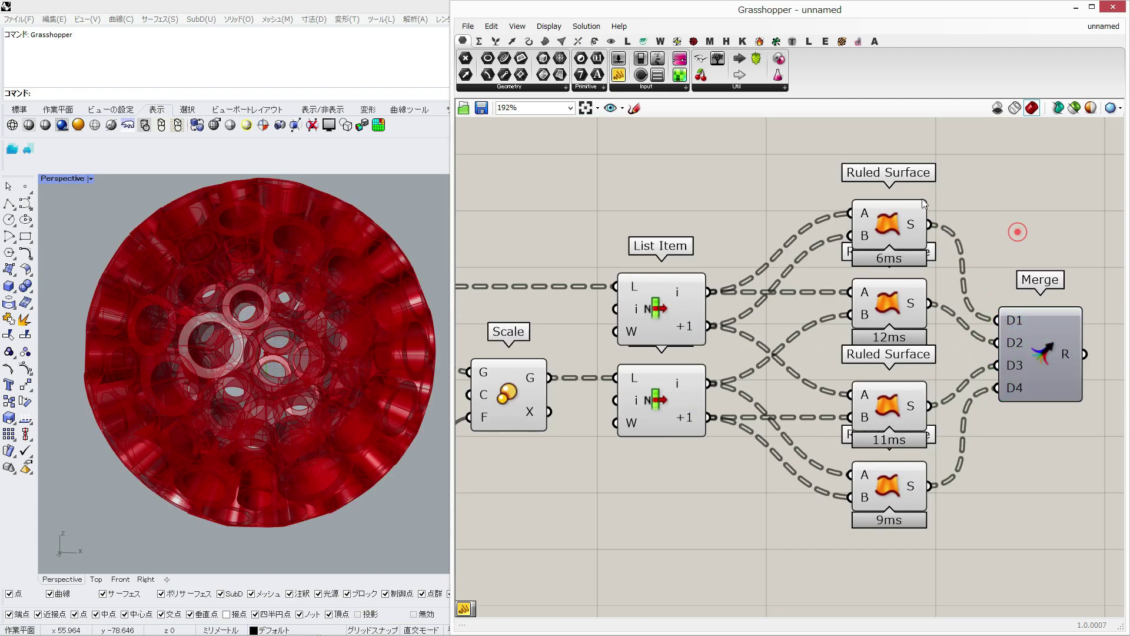
Inspect each Ruled Surface's geometry separately with the preview limited to selected components, and restore the full preview
click(1075, 107)
click(877, 232)
click(888, 309)
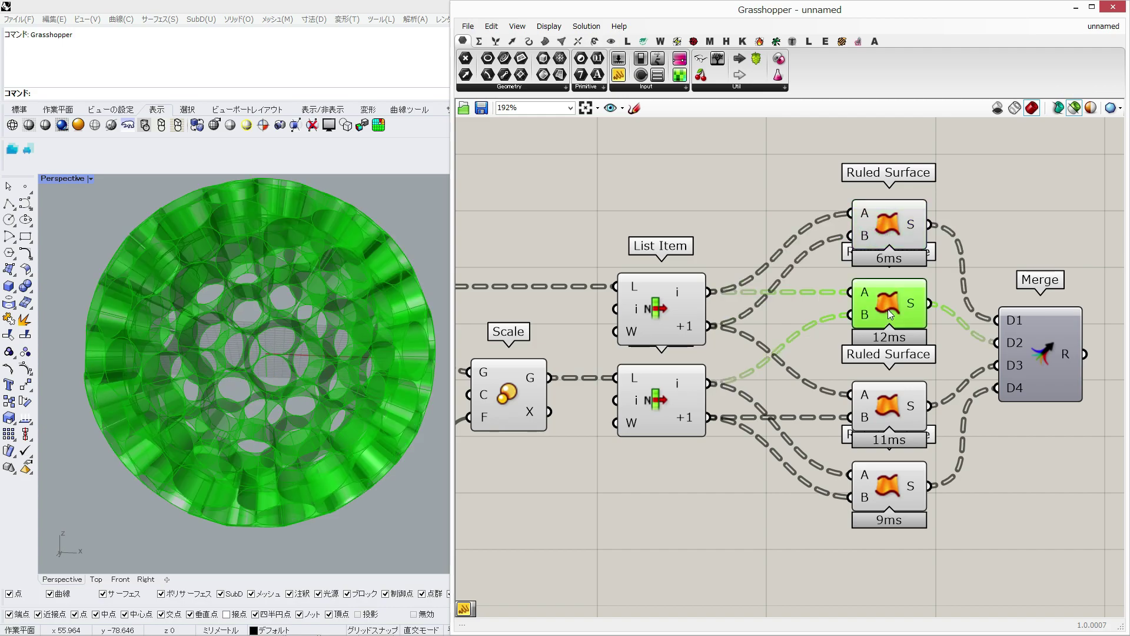
click(898, 391)
click(890, 480)
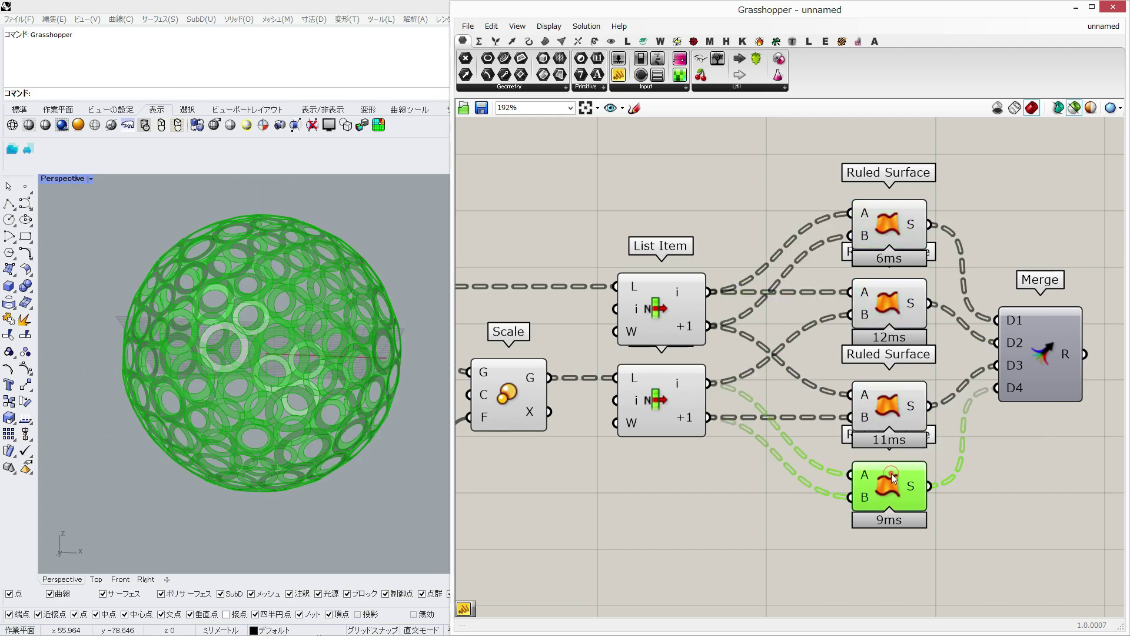
click(1077, 109)
click(768, 184)
Hide the previews of the components from Flip Matrix through the four Ruled Surfaces and enable the preview of Merge
scroll(812, 231, down, 3)
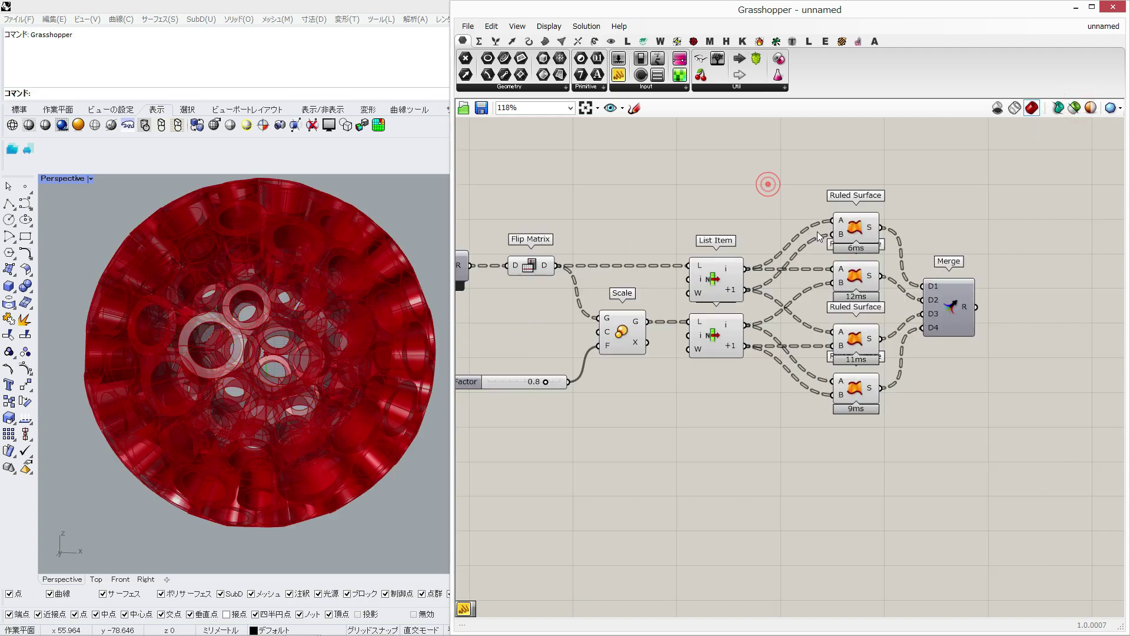
right_drag(817, 232, 933, 236)
drag(989, 170, 630, 407)
middle_click(792, 301)
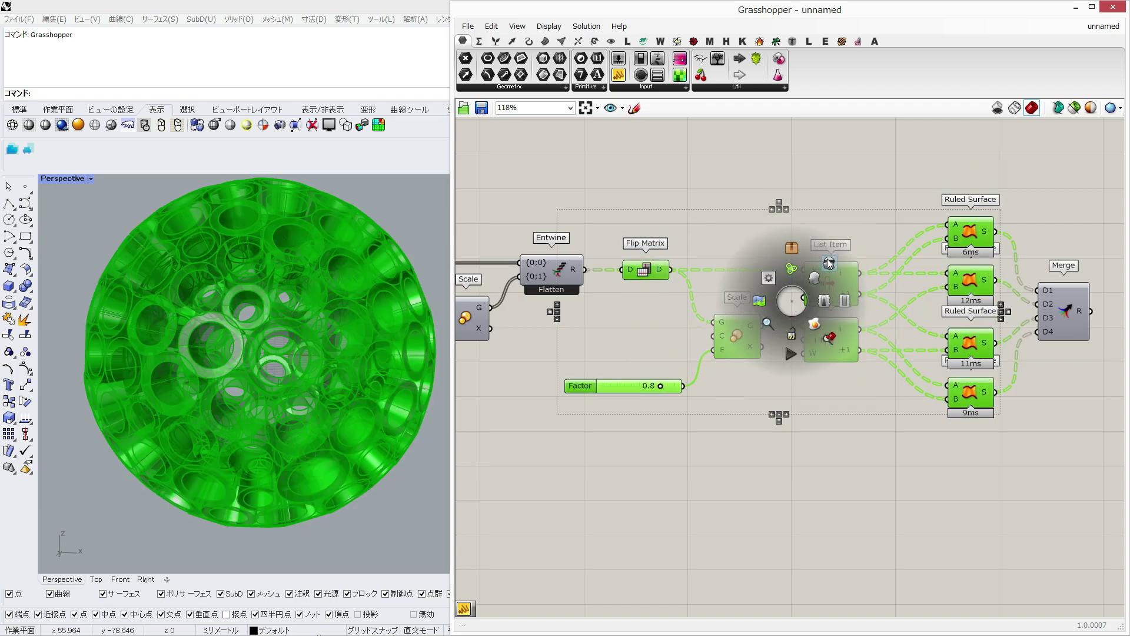
click(826, 259)
right_click(1056, 307)
click(1061, 328)
Switch the Value List to 1 and to 2 and examine the sphere surfaces generated for each pattern
right_drag(262, 419, 302, 442)
scroll(277, 323, down, 7)
scroll(290, 330, up, 9)
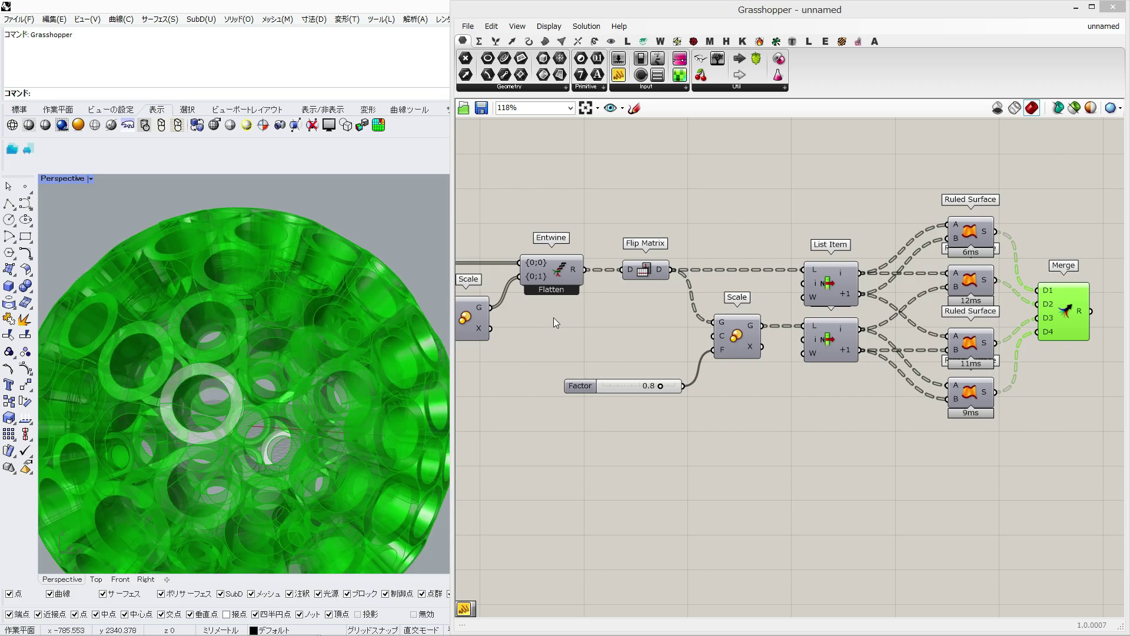
scroll(736, 323, down, 5)
right_drag(736, 324, 870, 308)
shift+right_drag(185, 400, 207, 303)
scroll(508, 206, up, 5)
click(646, 269)
click(653, 293)
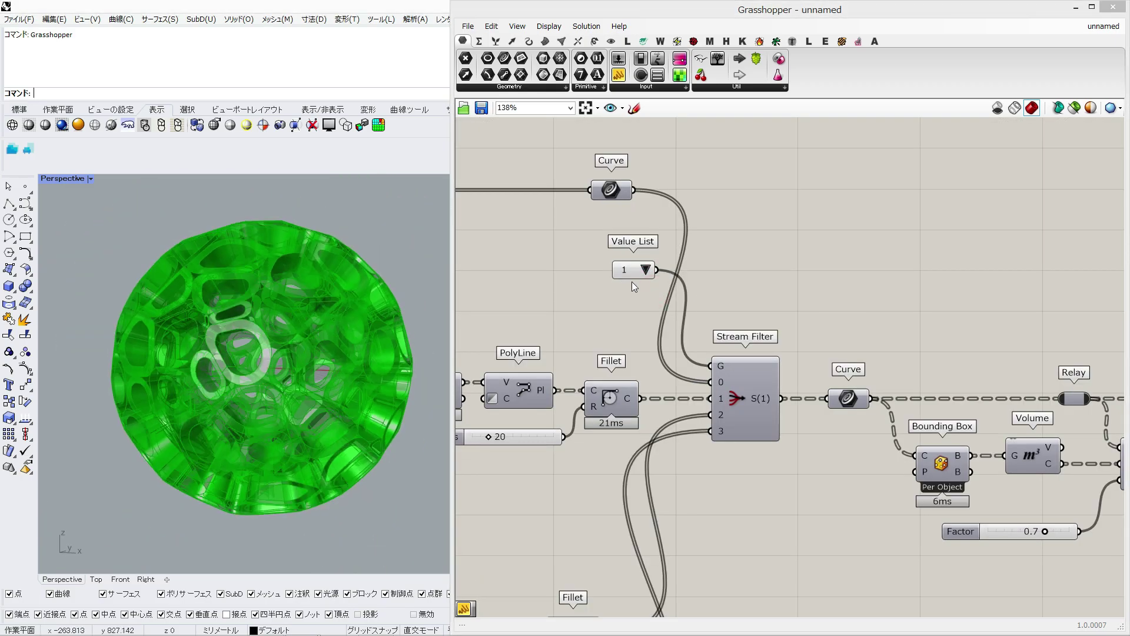
click(839, 275)
click(646, 269)
click(664, 300)
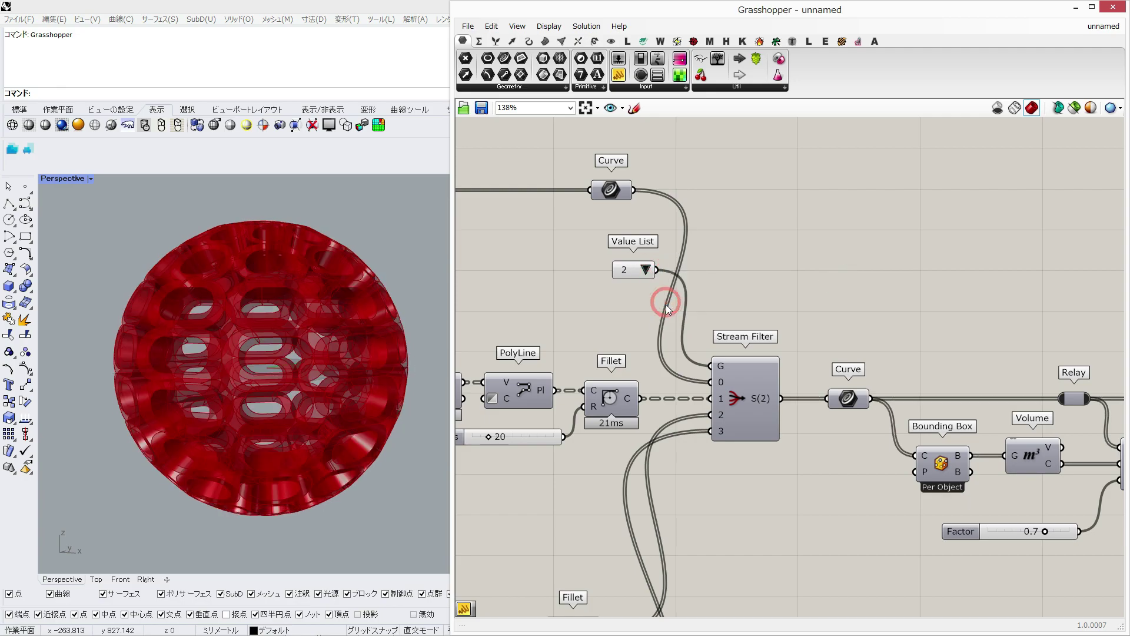
right_drag(276, 330, 253, 365)
Set the Value List to 0 and bake the Merge component's surfaces into Rhino
click(648, 262)
click(664, 269)
scroll(1001, 292, down, 3)
right_drag(978, 300, 695, 304)
right_drag(1089, 383, 620, 322)
scroll(753, 326, up, 4)
right_click(801, 331)
click(833, 383)
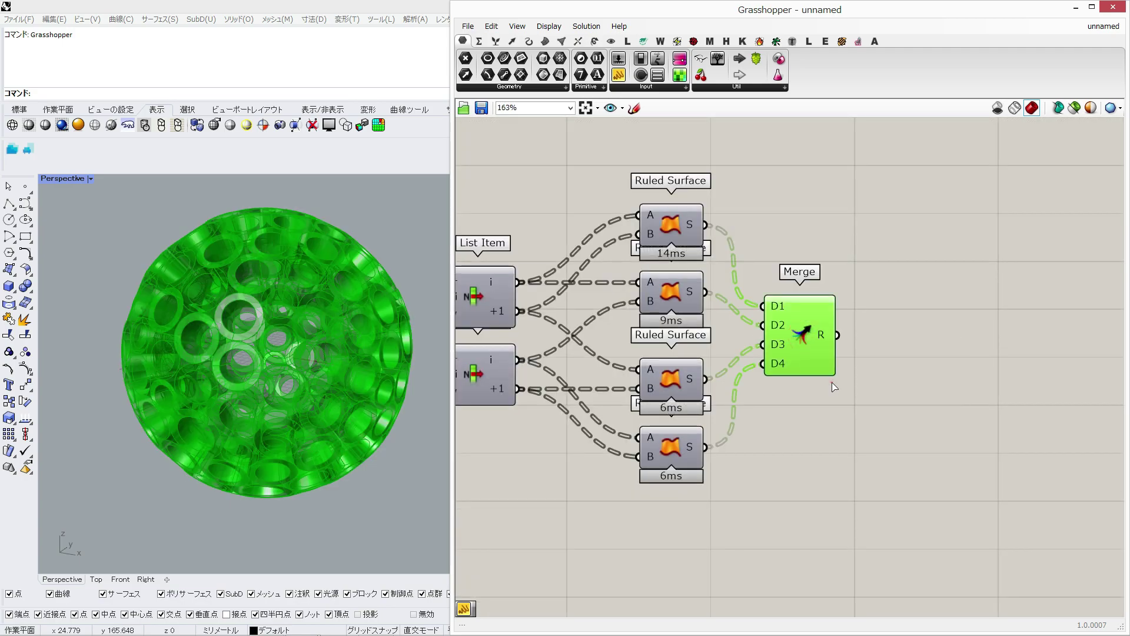
click(837, 485)
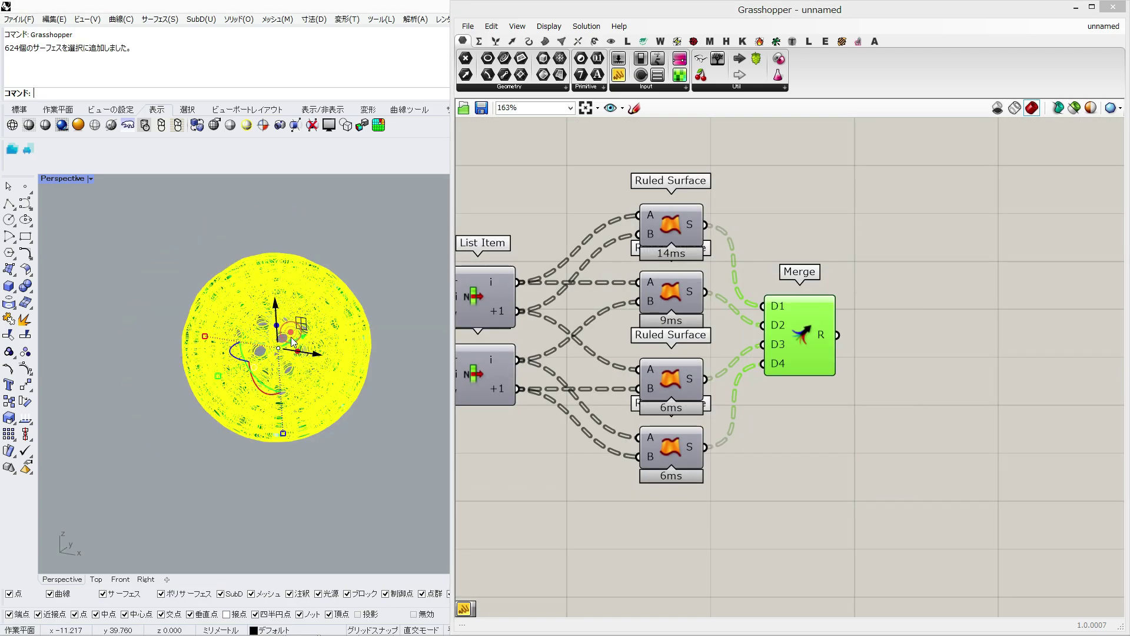
Move the baked sphere surfaces in the negative X direction, clear of the Grasshopper preview
click(316, 357)
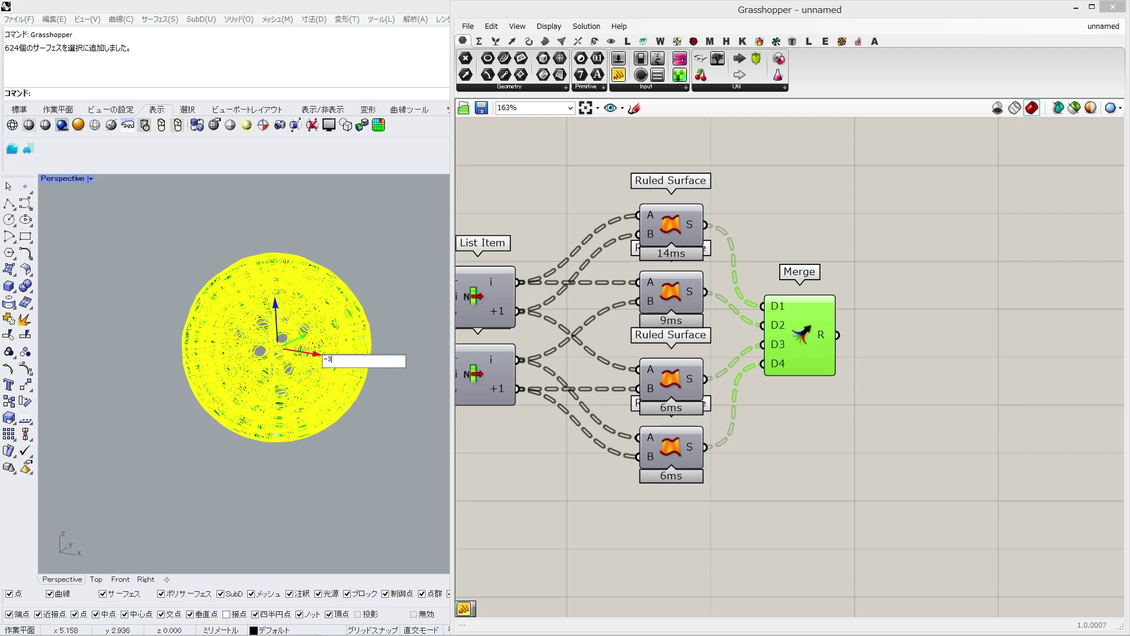
text(-3)
key(Return)
Set the Value List feeding the Stream Filter to 1
right_drag(588, 238, 823, 264)
right_drag(649, 241, 924, 265)
right_drag(607, 259, 875, 274)
mouse_move(600, 288)
right_down()
mouse_move(901, 266)
mouse_move(771, 288)
right_up()
click(618, 172)
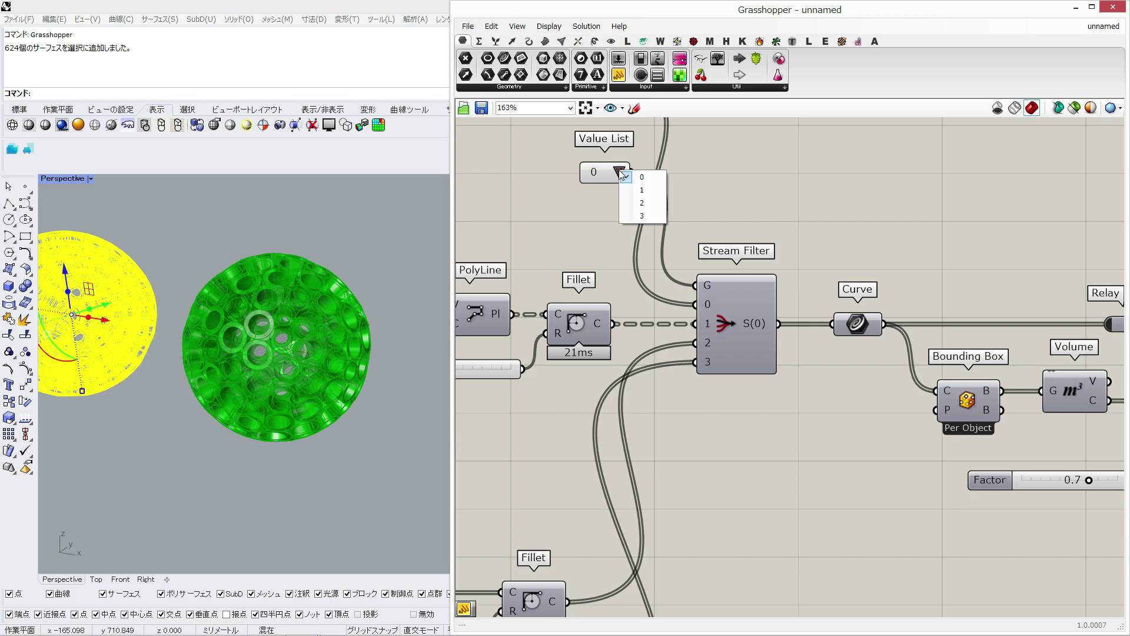
click(636, 188)
Bake the Merge output of the second pattern into Rhino with the default attributes
right_drag(1004, 324, 686, 313)
right_drag(1060, 318, 636, 310)
scroll(636, 309, down, 3)
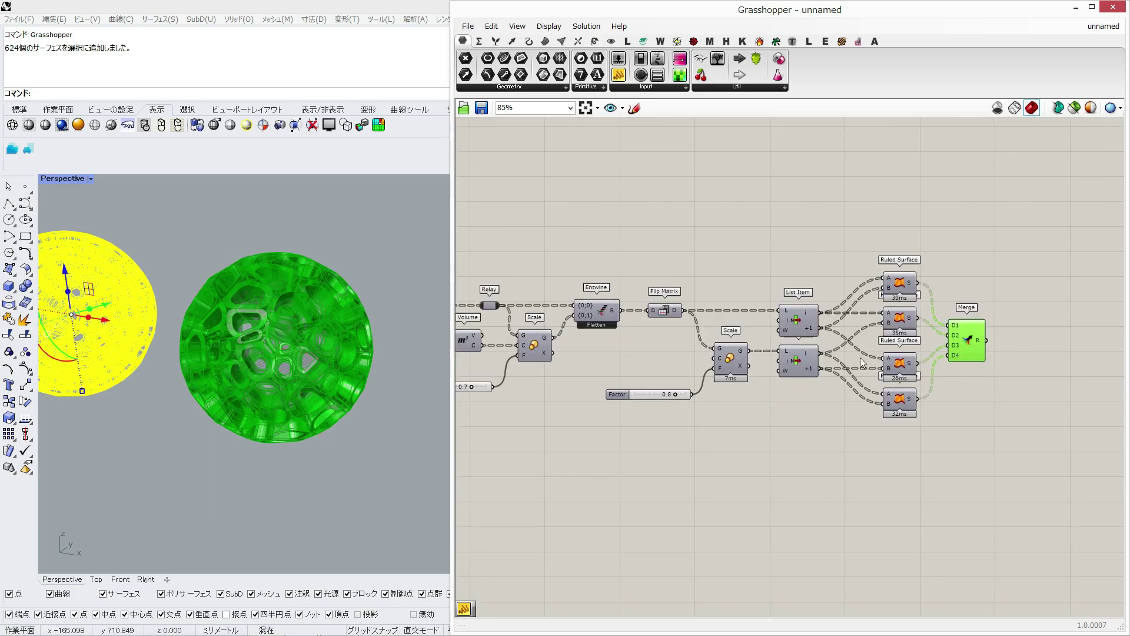
right_drag(909, 351, 840, 347)
scroll(840, 347, up, 2)
right_click(922, 330)
click(959, 374)
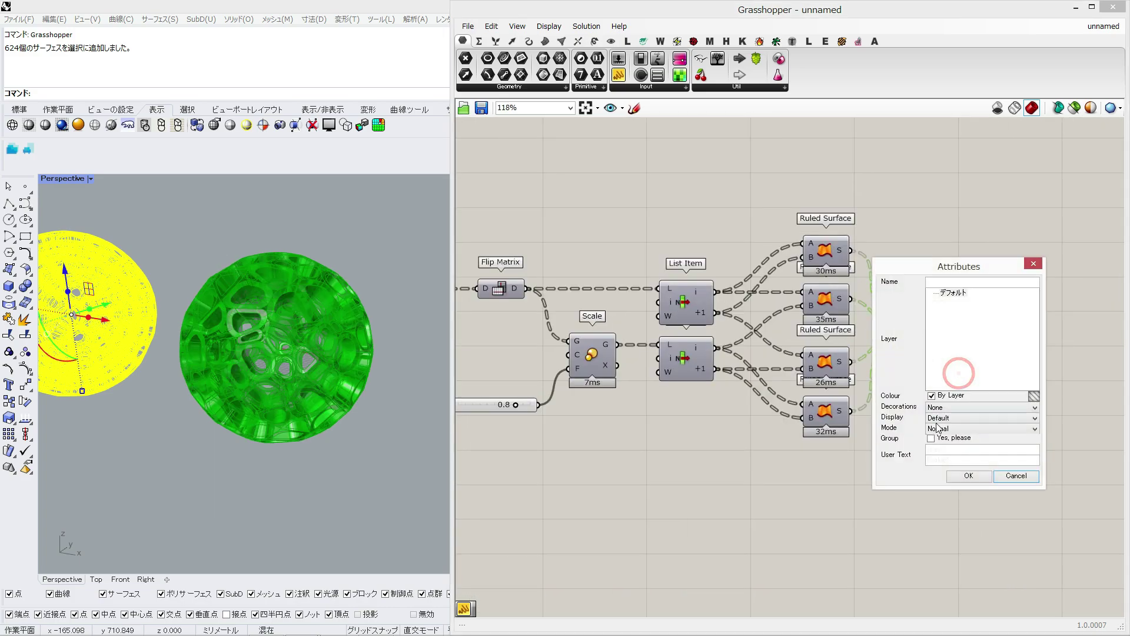
click(968, 476)
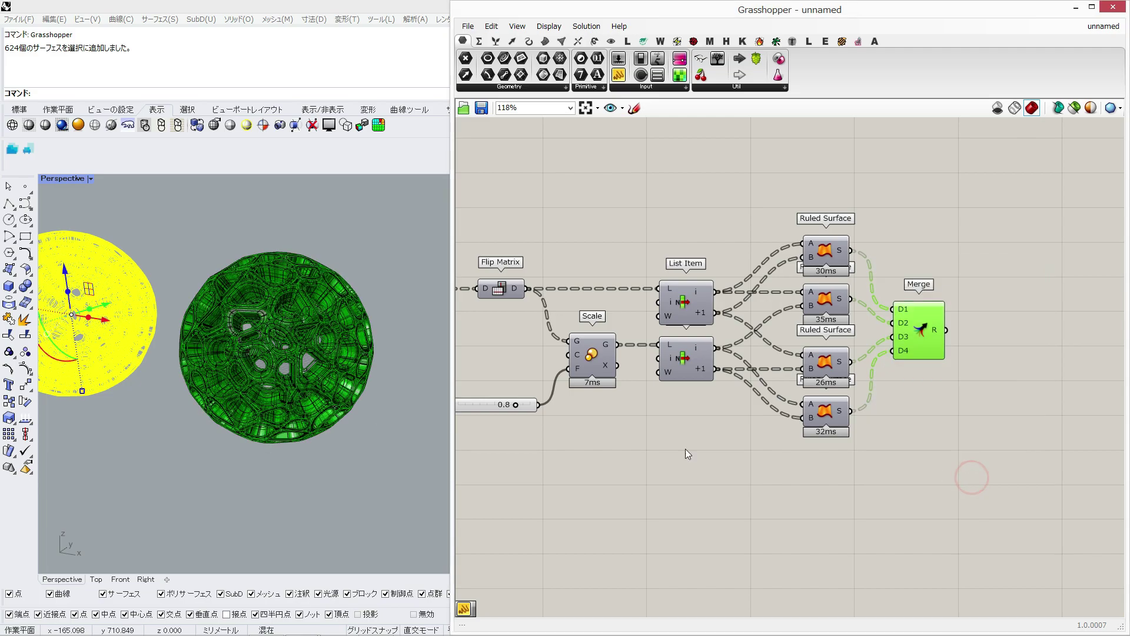
Select both baked spheres and move them 300 mm in the Y direction
click(280, 356)
shift+click(139, 323)
click(199, 323)
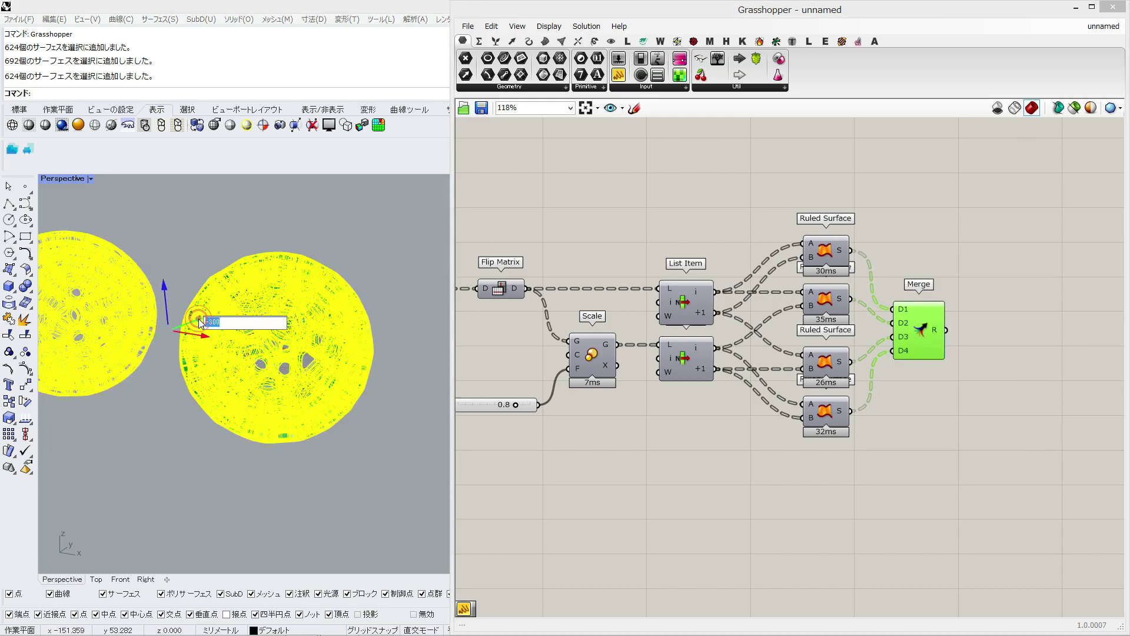
text(300)
key(Return)
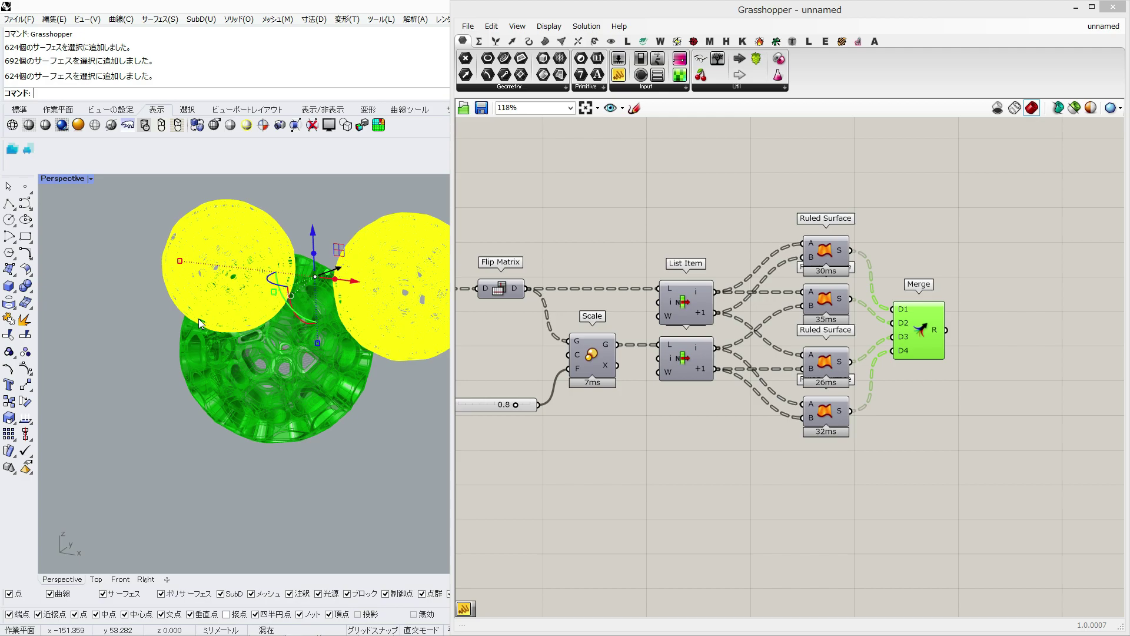
Set the Value List feeding the Stream Filter to 2
click(629, 456)
click(291, 462)
right_drag(589, 281, 966, 323)
scroll(967, 323, down, 2)
right_drag(691, 311, 950, 308)
scroll(806, 236, up, 2)
click(686, 251)
click(713, 281)
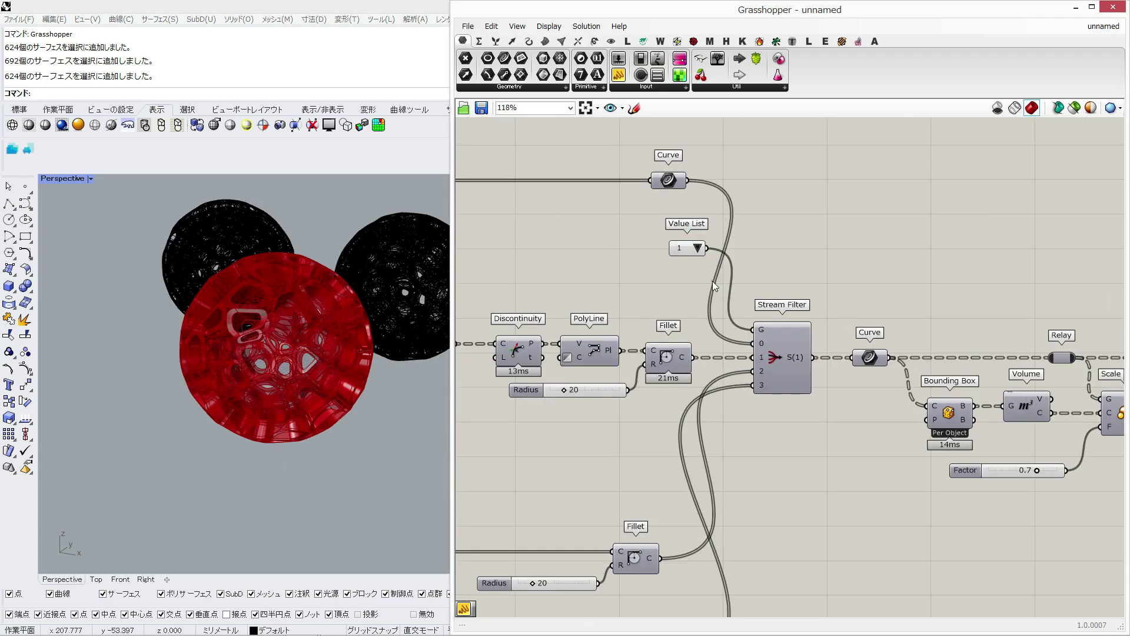
Bake the Merge output of the third pattern into Rhino with the default attributes
right_drag(772, 325, 566, 326)
scroll(566, 327, down, 2)
right_drag(960, 380, 690, 355)
right_click(980, 353)
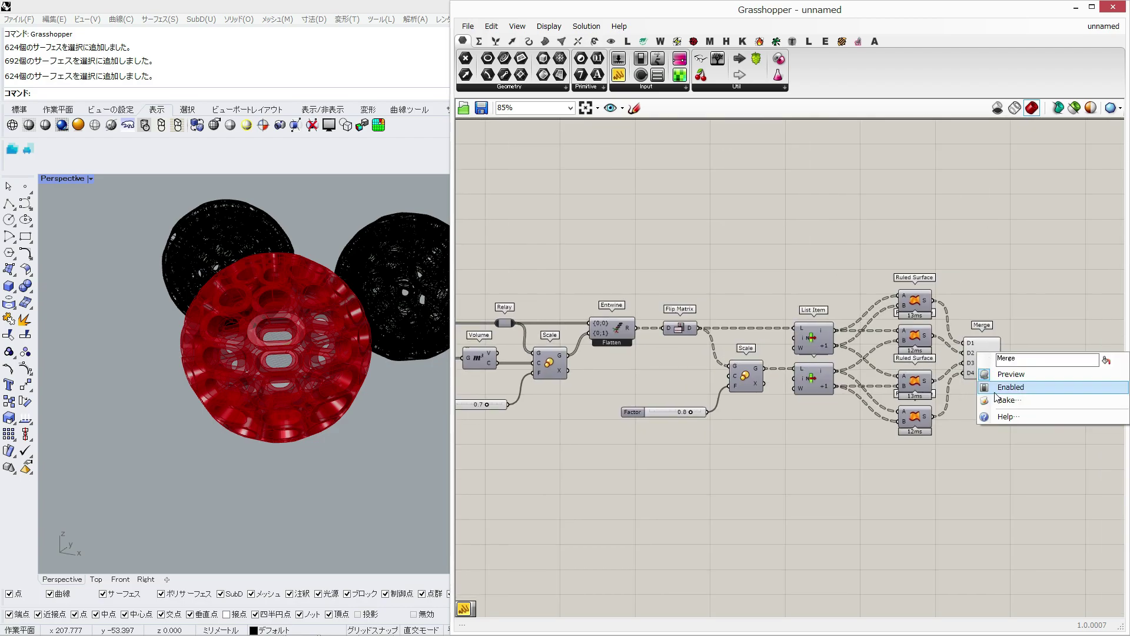
click(994, 398)
click(999, 501)
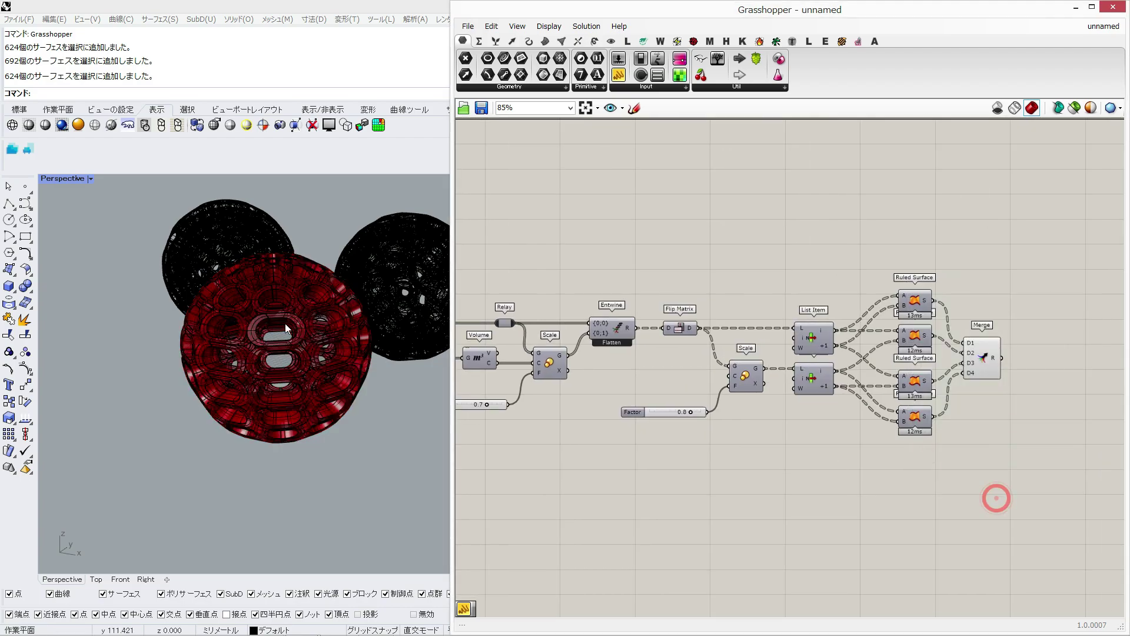
Move the newly baked third sphere -350 mm in the X direction, clear of the Grasshopper preview
click(281, 322)
click(313, 355)
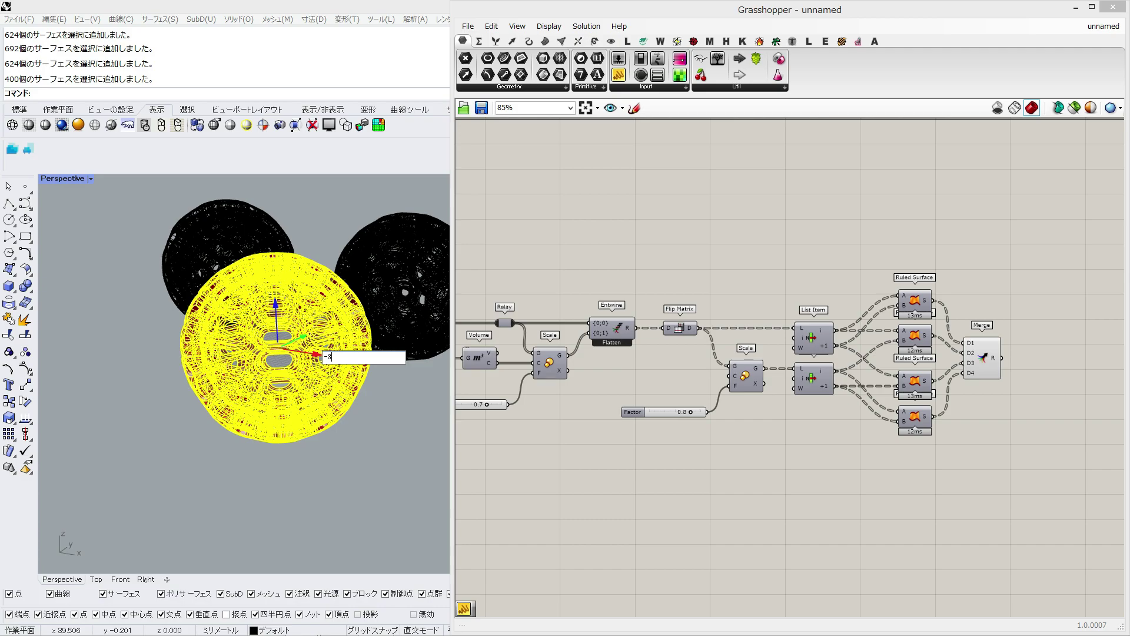
text(-350)
key(Return)
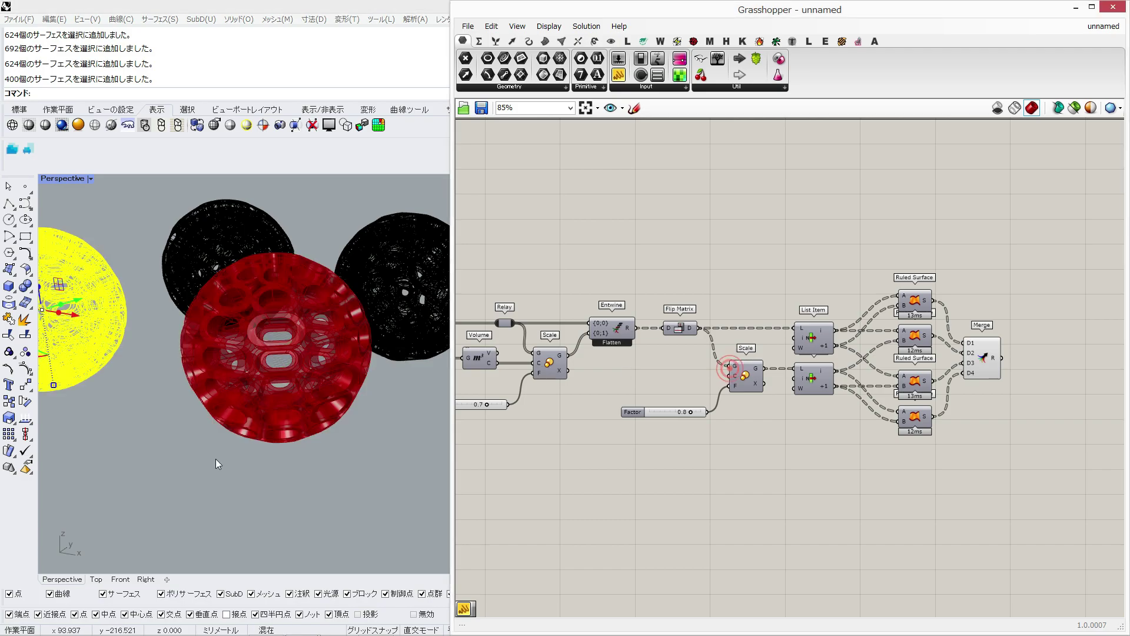
click(220, 511)
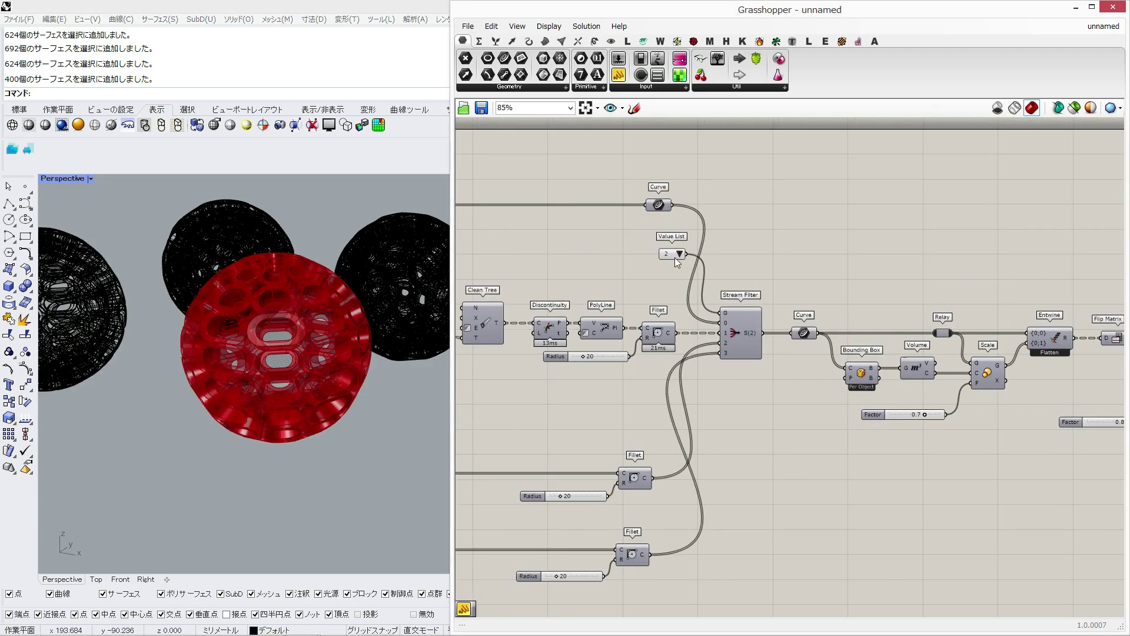
Set the Value List feeding the Stream Filter to 3 and bake the resulting Merge output into Rhino with the default attributes
click(680, 253)
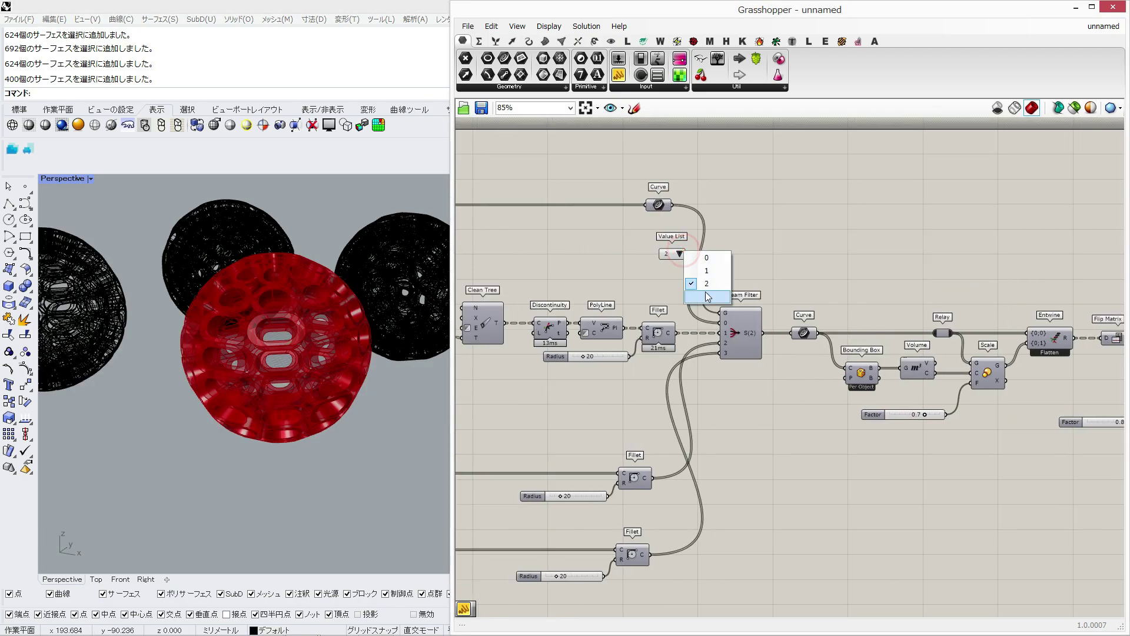
click(704, 291)
right_drag(902, 346, 610, 341)
right_drag(1050, 351, 797, 350)
right_click(877, 360)
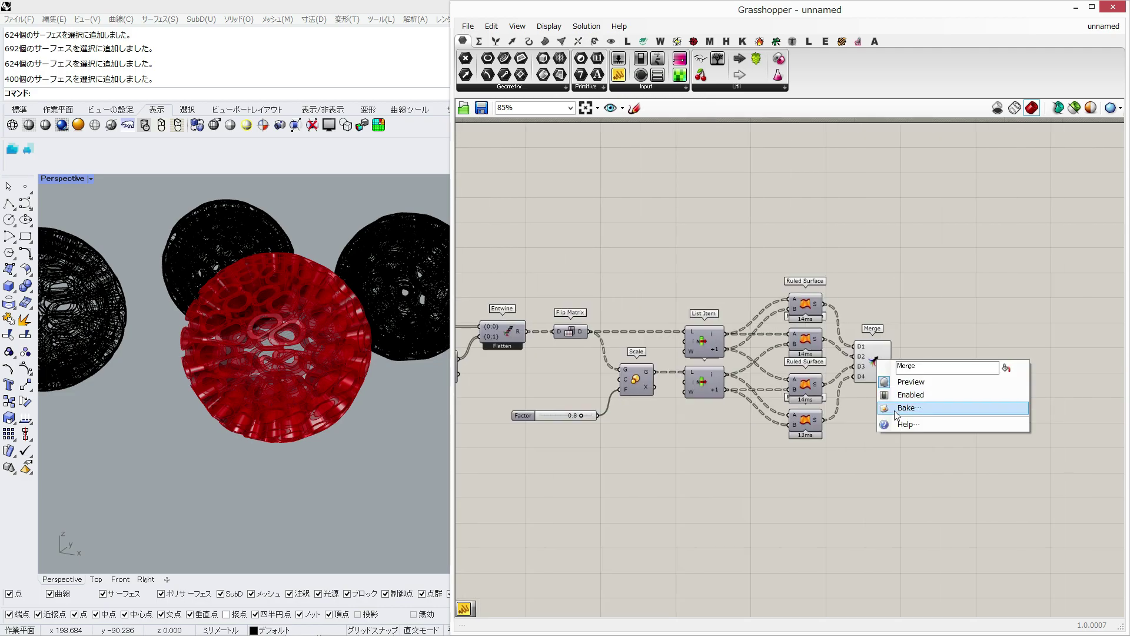
click(895, 410)
click(903, 513)
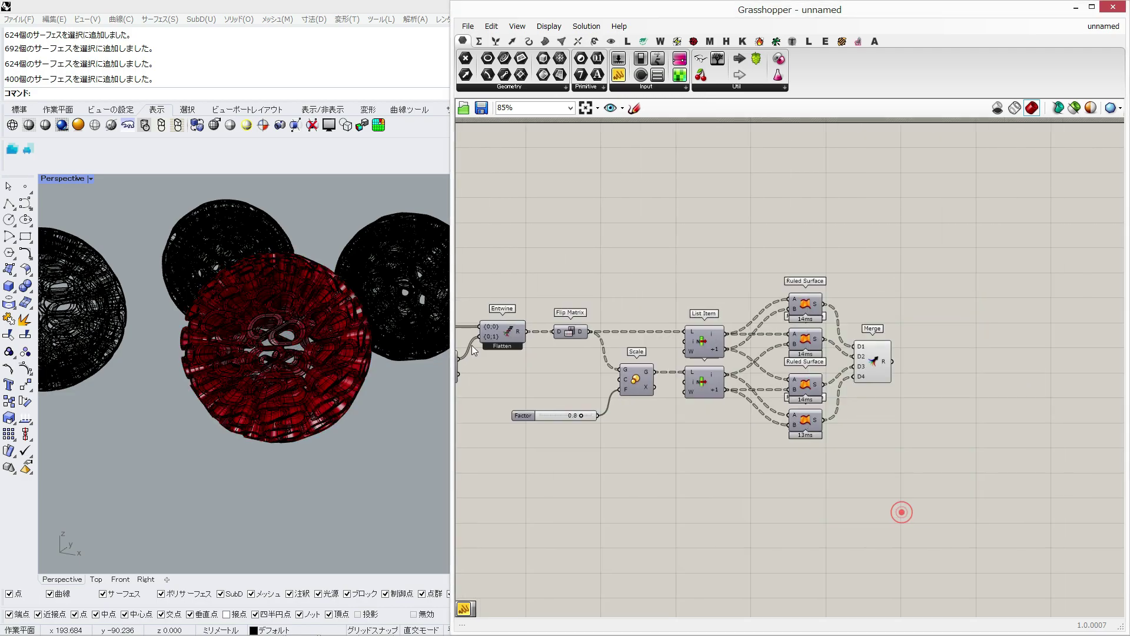
Move the newly baked fourth sphere -50 mm in the X direction
click(294, 347)
click(313, 355)
text(-)
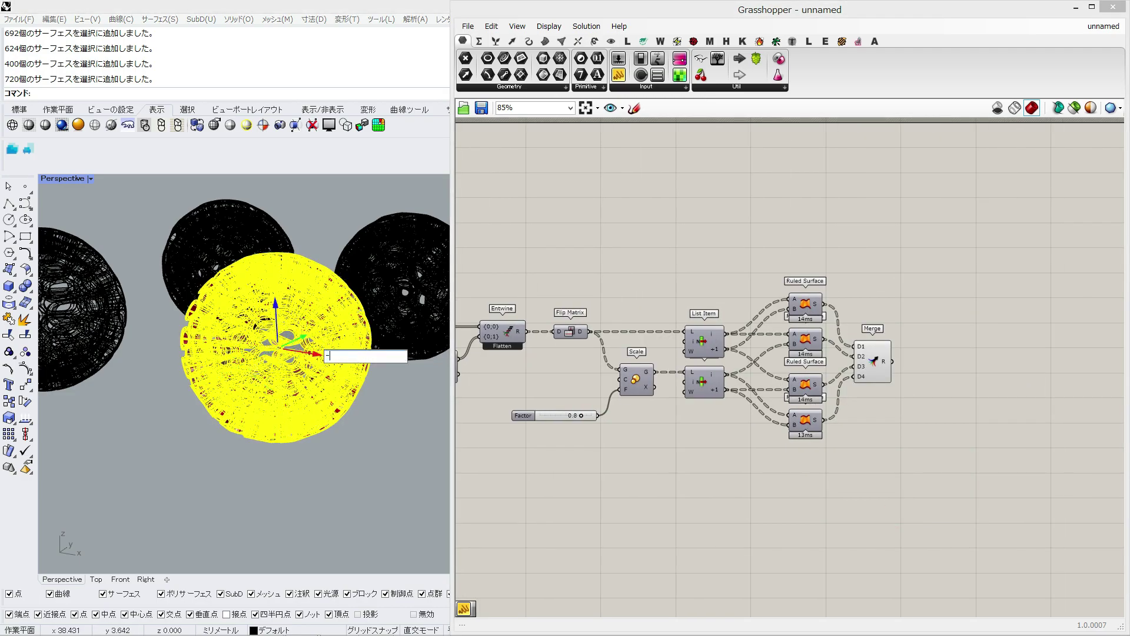
text(50)
key(Return)
Turn off the Grasshopper preview of the four Ruled Surface components and the Merge component
drag(942, 465, 819, 232)
middle_click(818, 231)
click(854, 194)
Deselect the baked sphere and switch the Perspective viewport to the Rendered display mode
click(247, 471)
scroll(264, 391, down, 3)
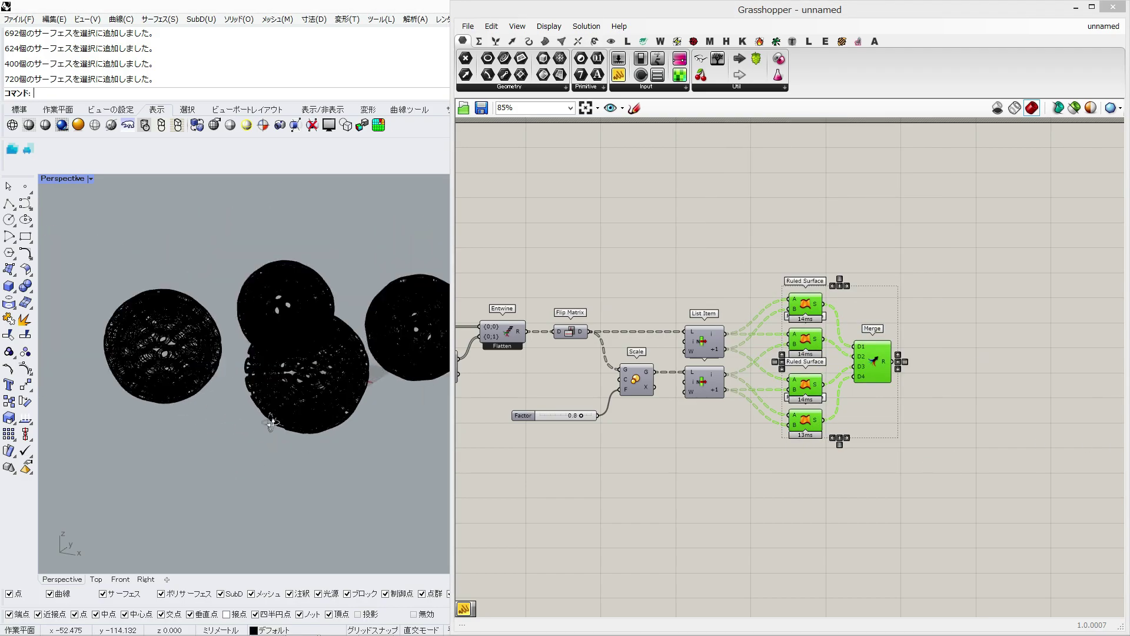
right_drag(264, 393, 264, 436)
click(61, 125)
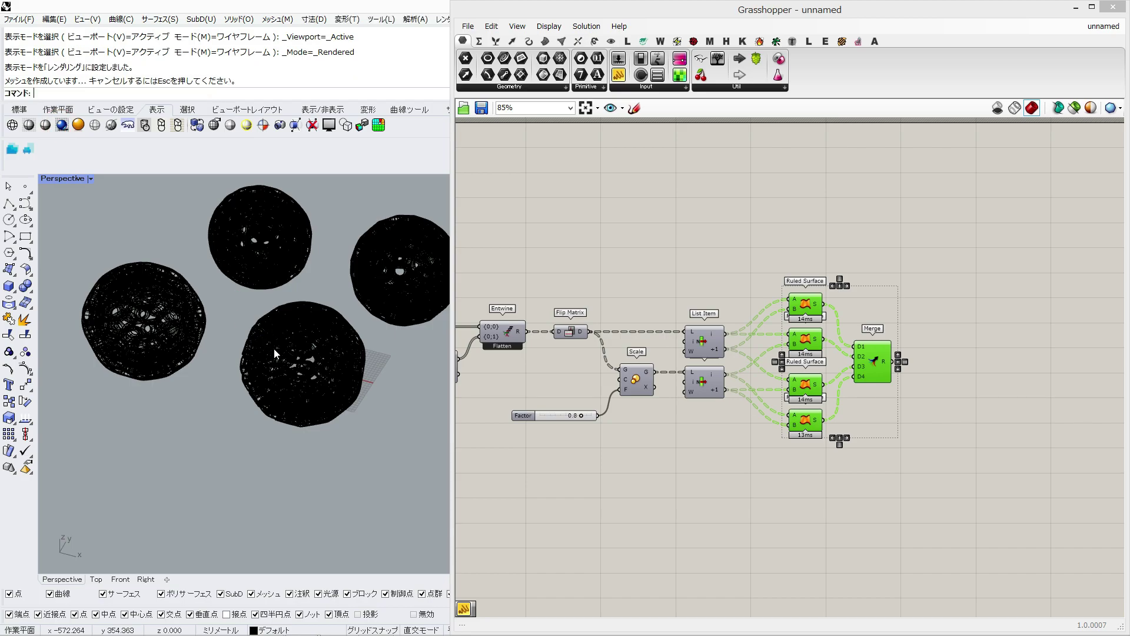
Hide the Grasshopper window and examine the four rendered sphere variants close up in the Perspective viewport
click(1079, 8)
scroll(557, 444, up, 5)
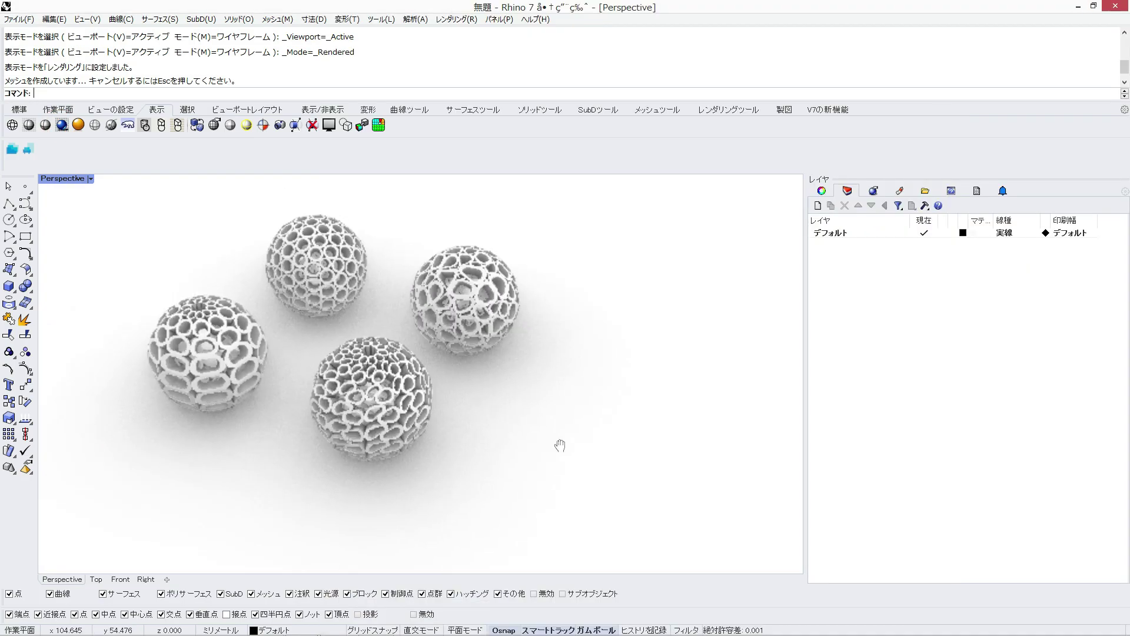
right_drag(484, 461, 528, 459)
scroll(504, 447, up, 2)
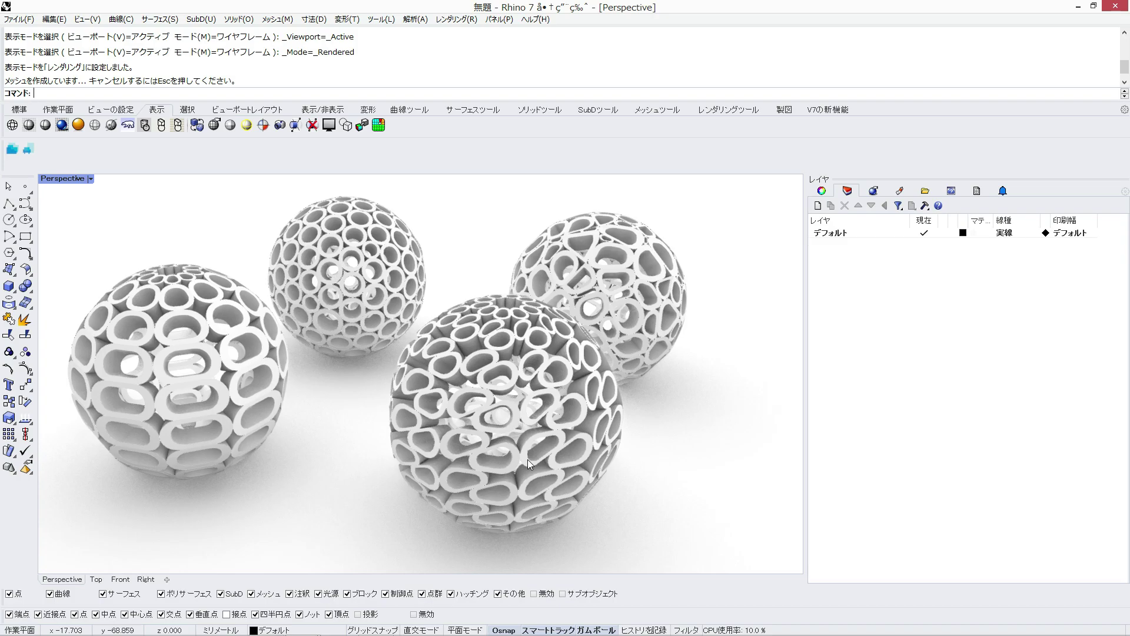
key(F12)
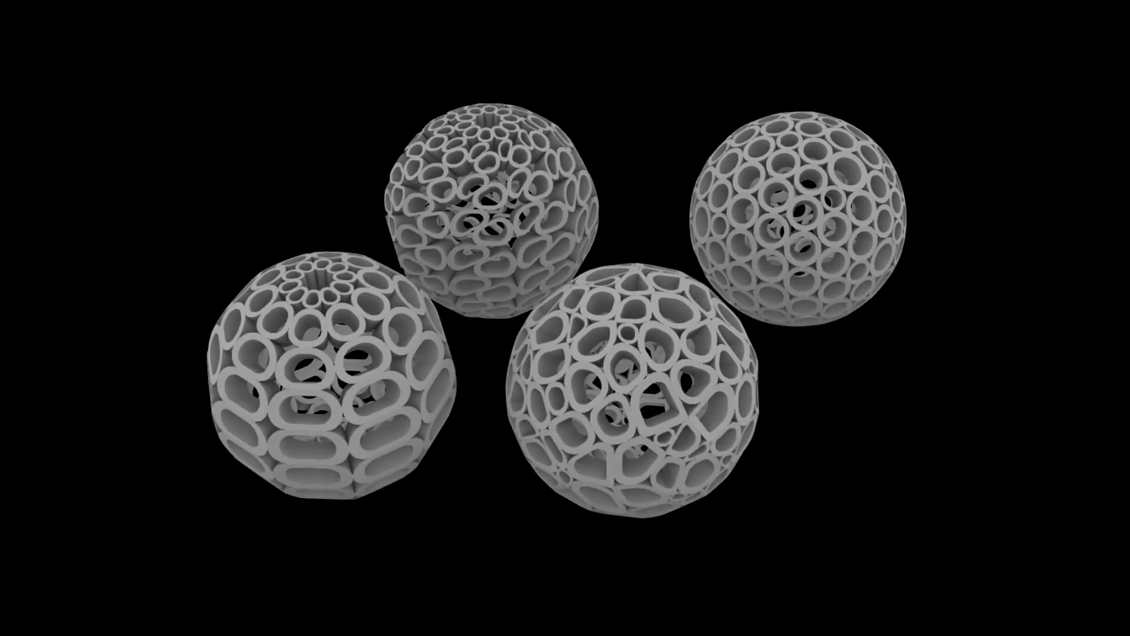